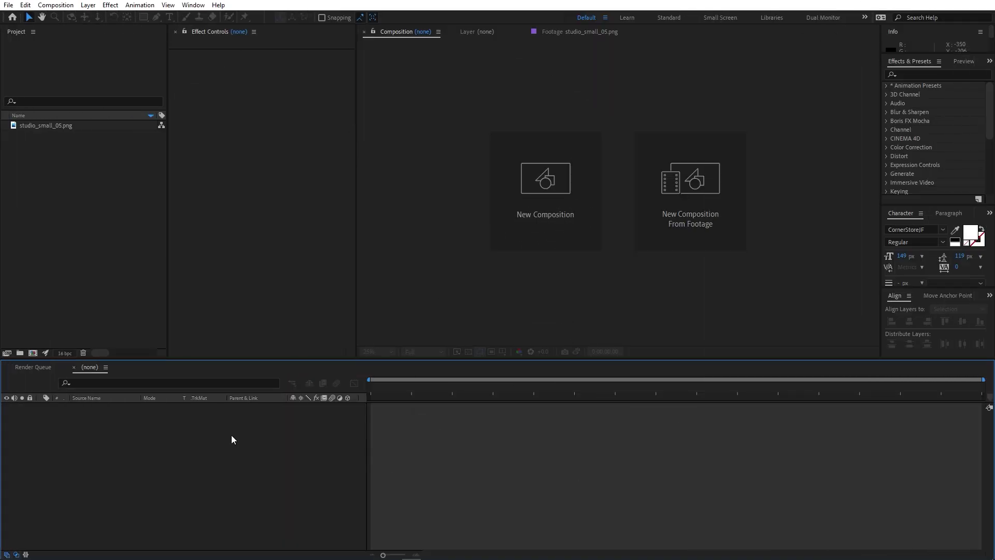
Step: Preview the studio image footage, then return to the empty composition view
double_click(38, 126)
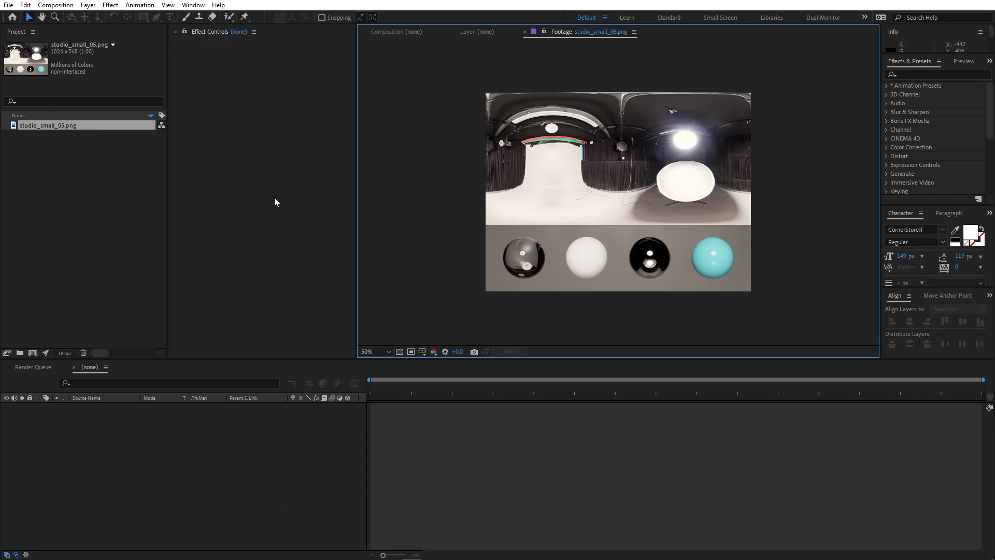
left_click(38, 202)
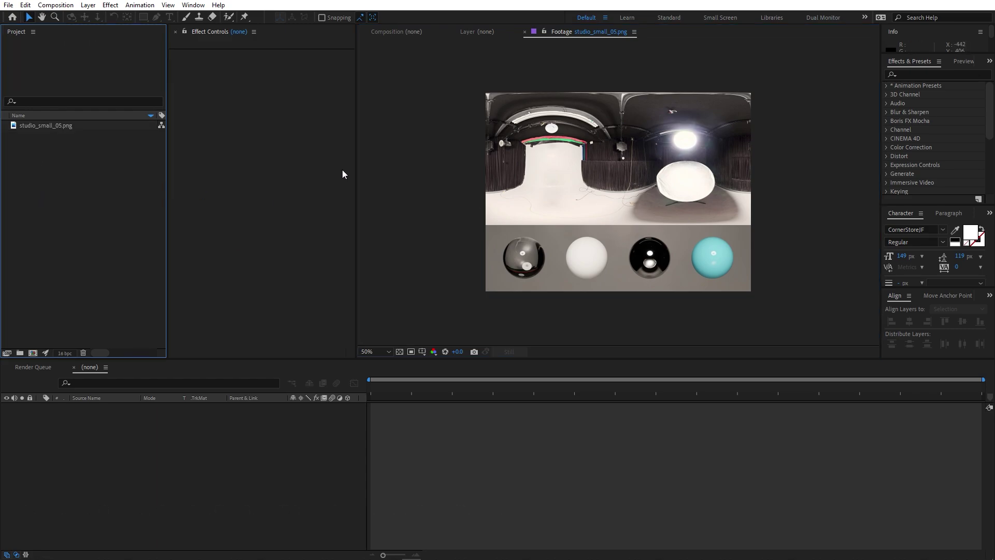
left_click(400, 32)
left_click(148, 483)
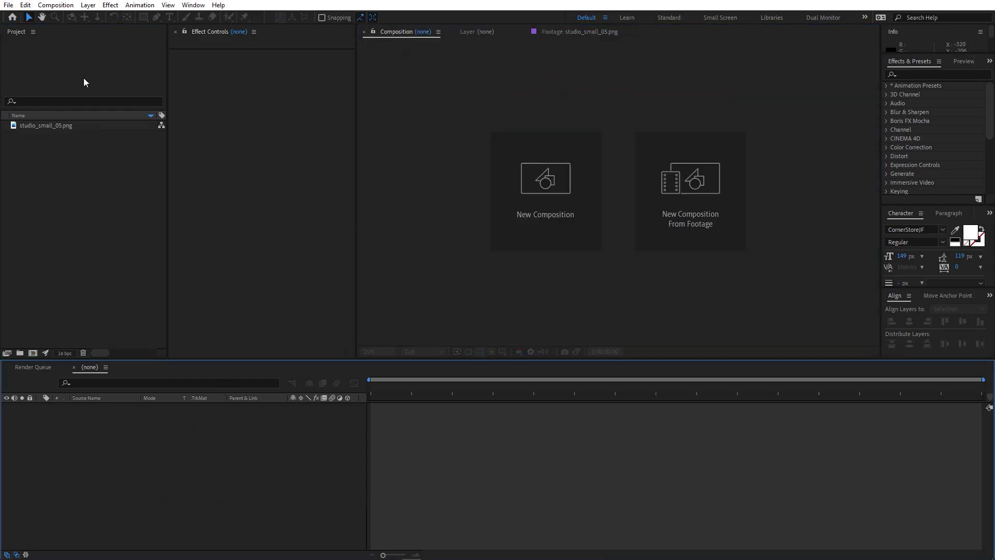
Step: Create a new composition named Main with a 30 fps frame rate
left_click(56, 6)
left_click(73, 17)
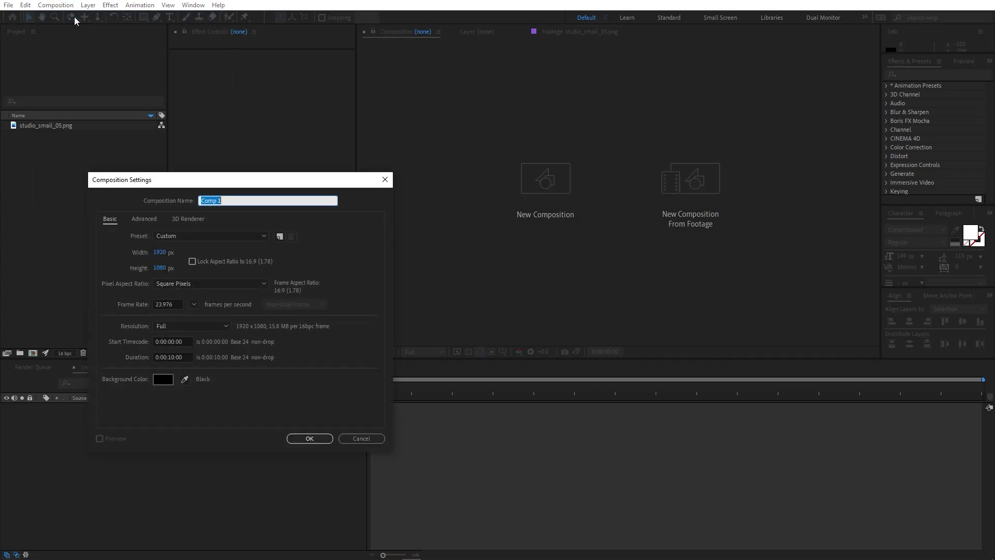
type("Main")
left_click(193, 304)
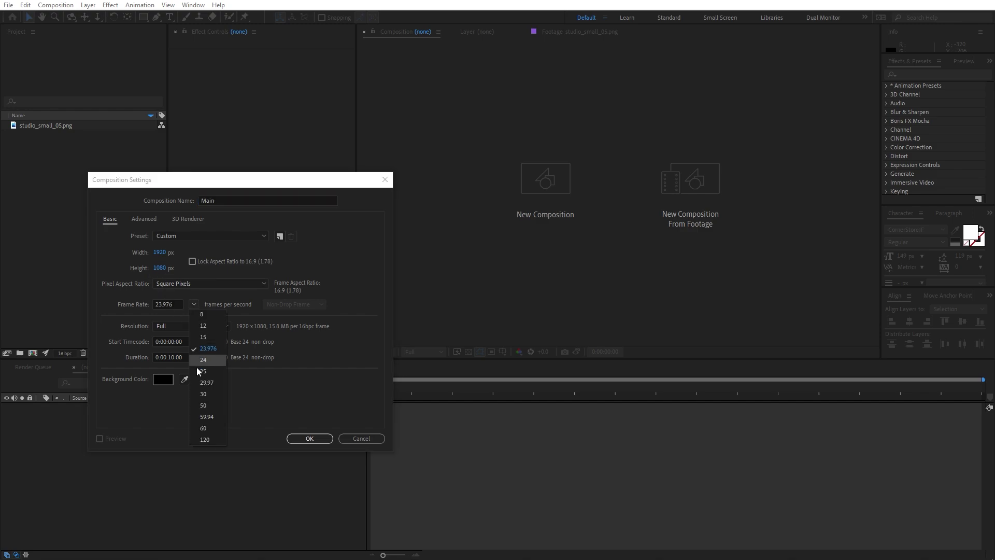
left_click(203, 396)
left_click(318, 436)
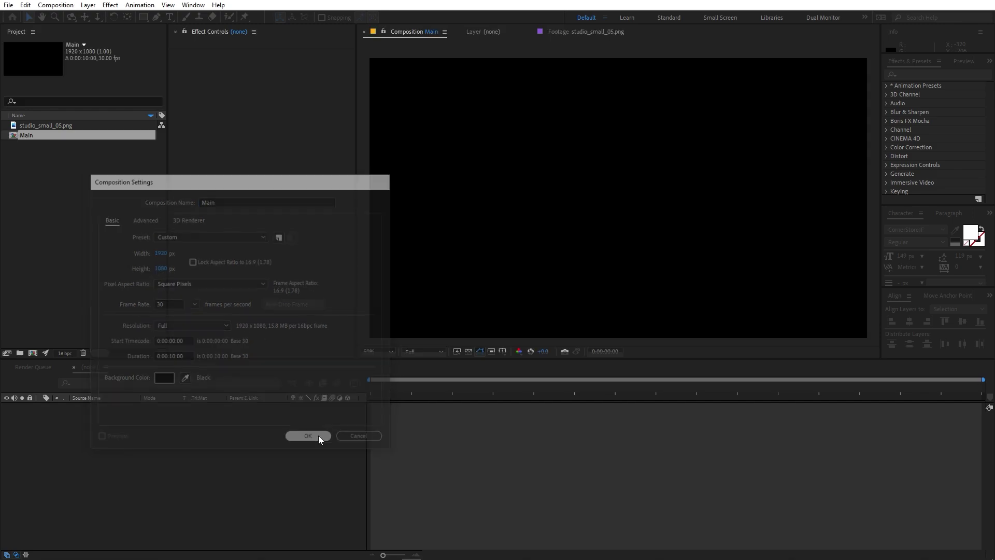
Step: Add a text layer reading 'Happy Diwali' to the Main composition
left_click(55, 242)
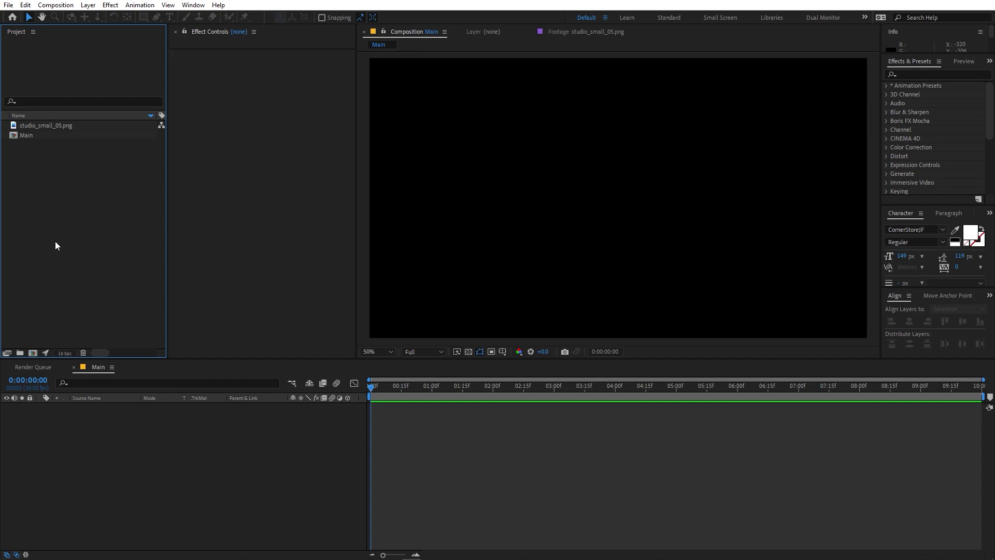
left_click(158, 411)
left_click(170, 17)
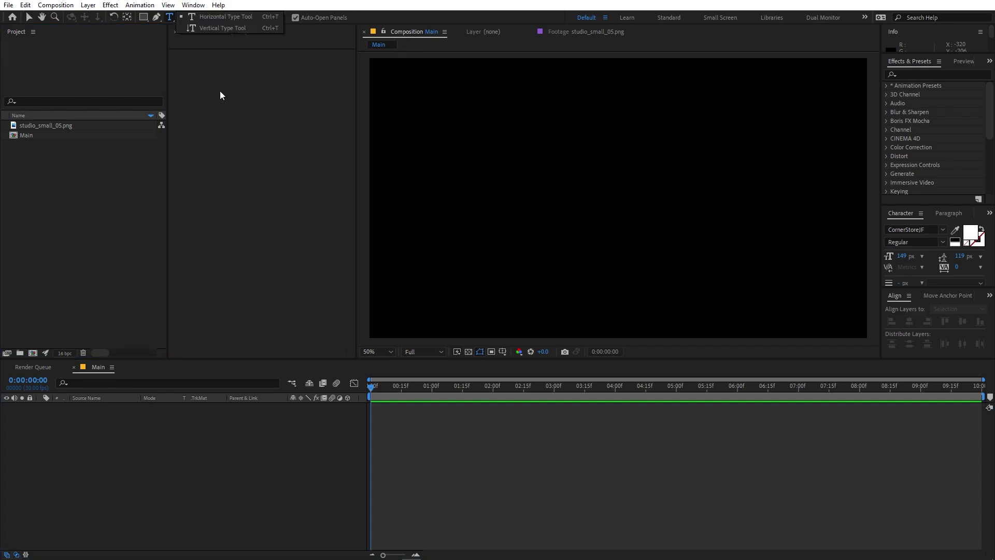
left_click(547, 176)
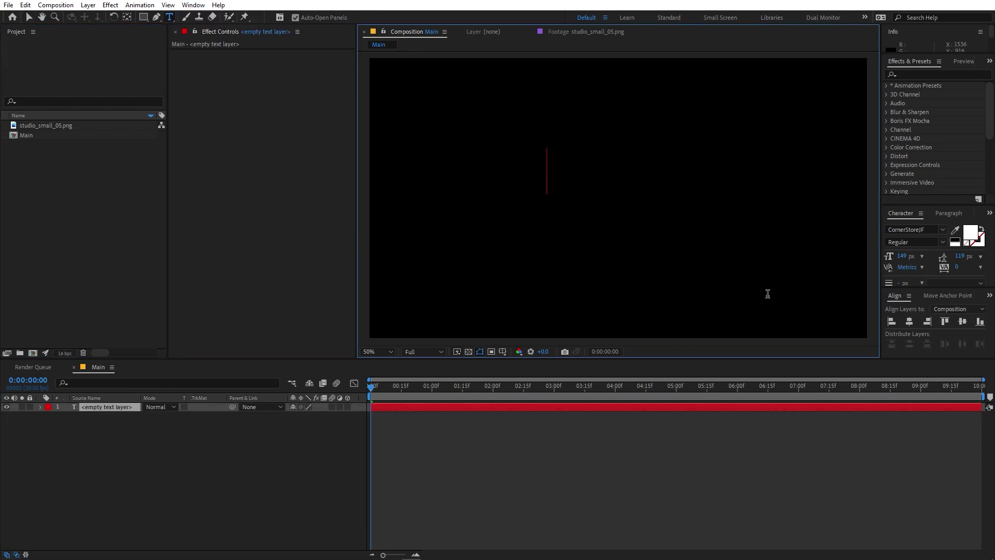
type("H")
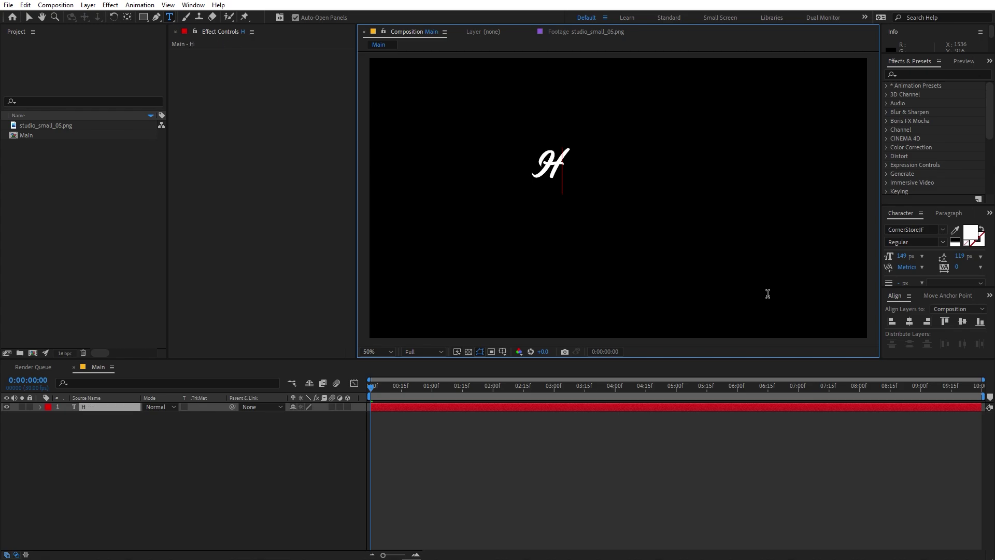
type("a")
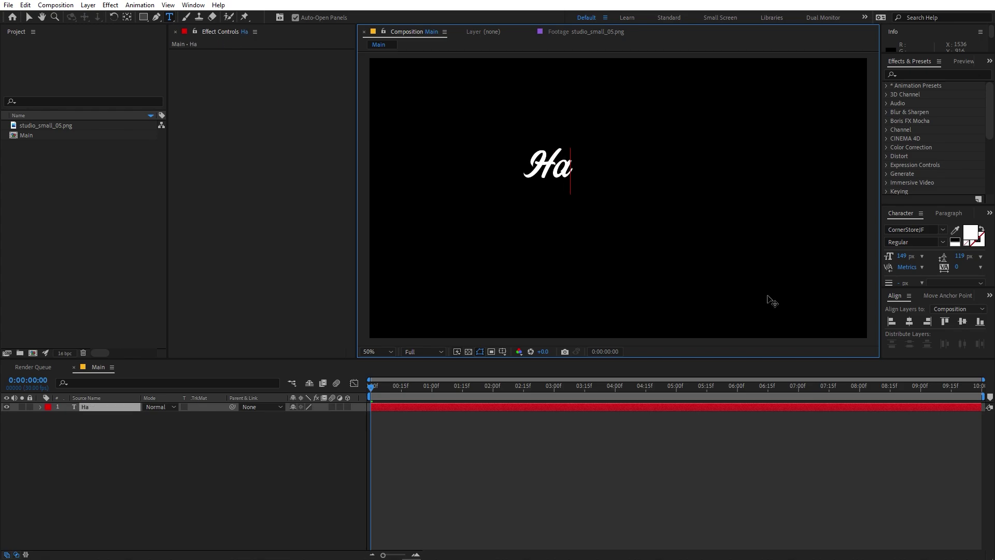
type("ppy Diwali")
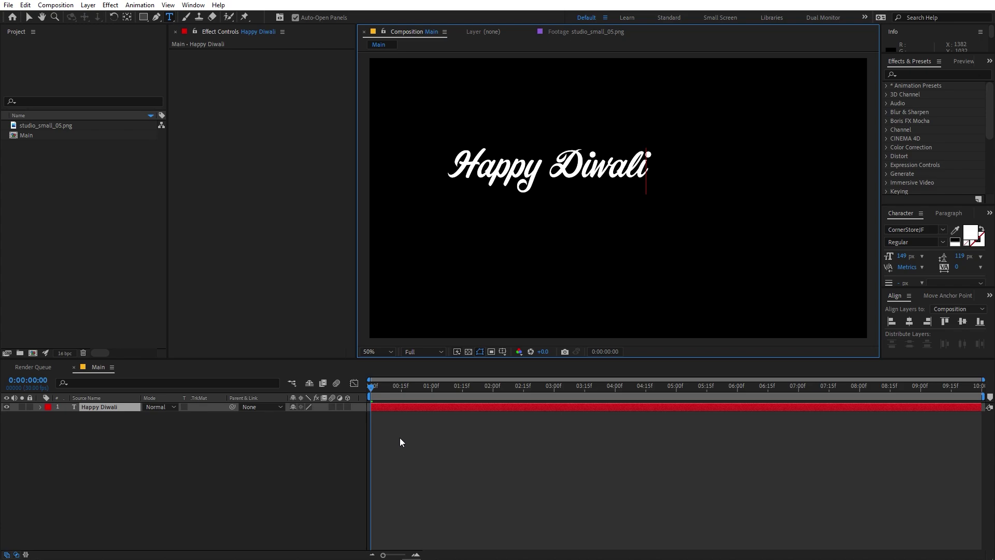
left_click(400, 438)
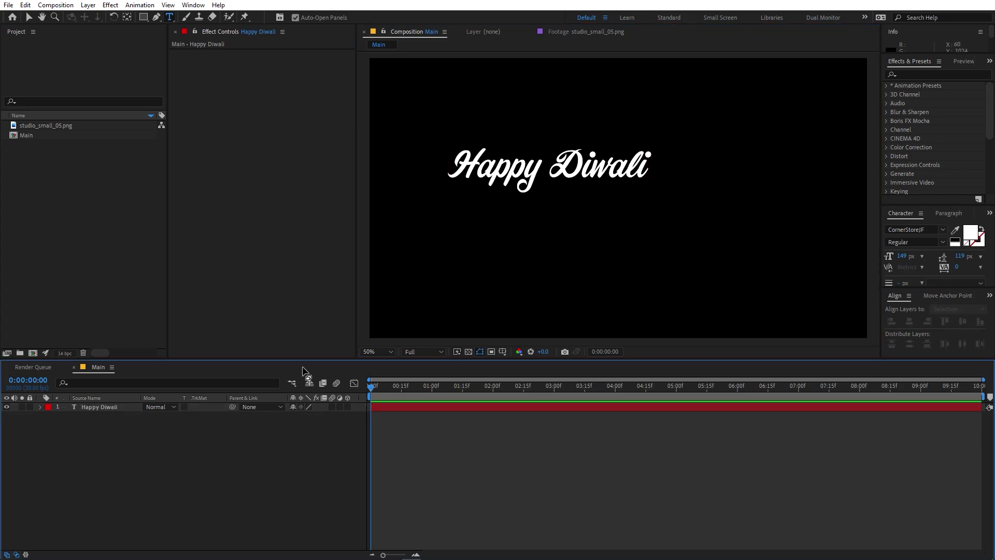
Step: Centre the Happy Diwali text horizontally and vertically in the frame
left_click(100, 406)
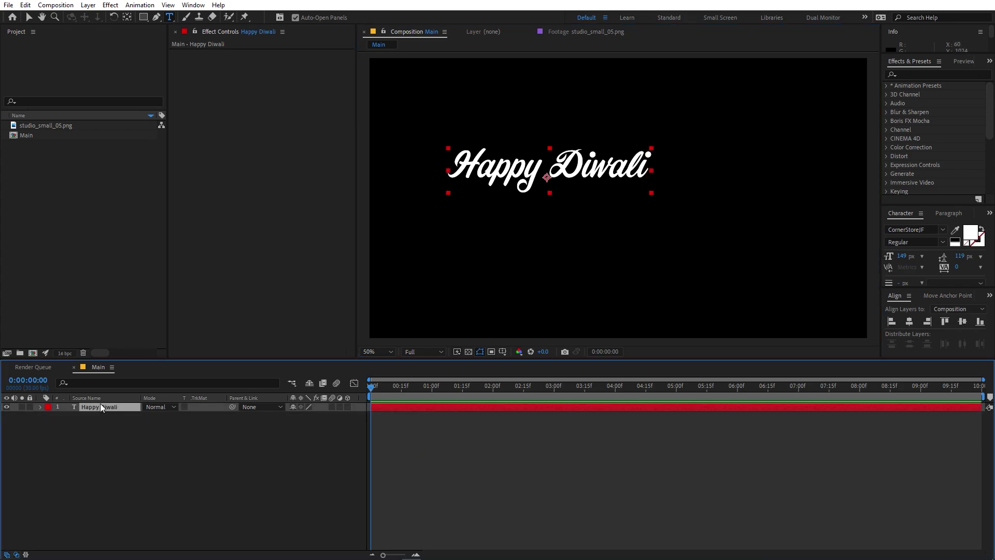
left_click(912, 321)
left_click(962, 322)
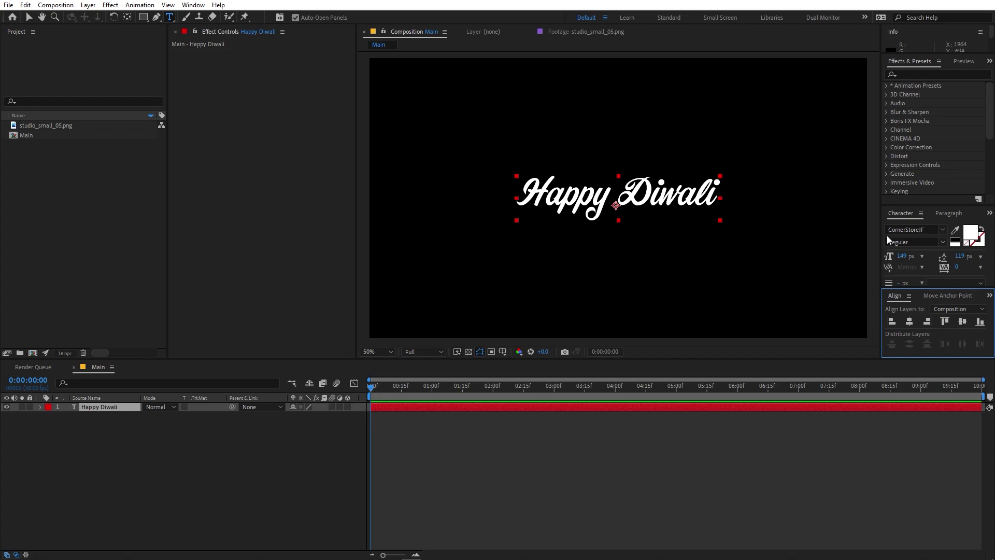
left_click(624, 434)
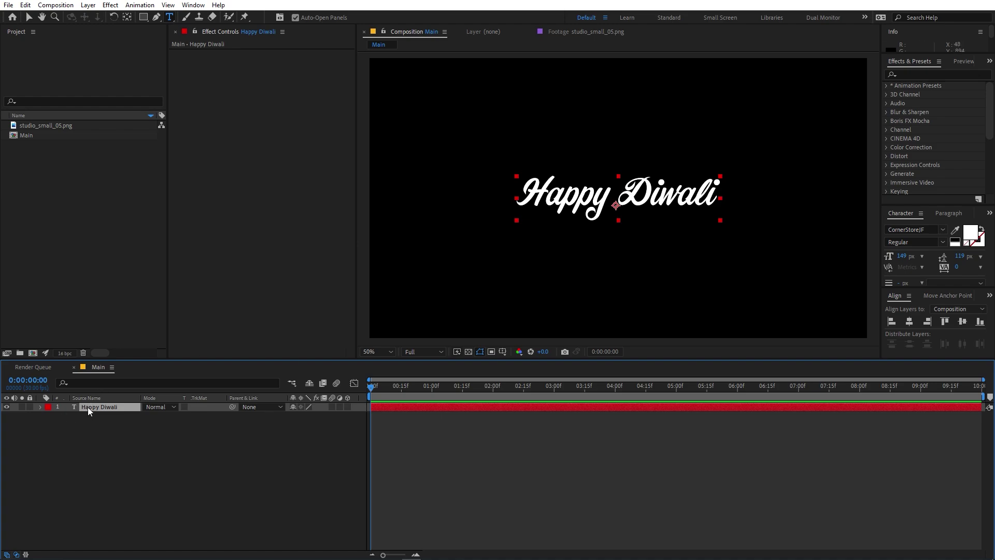
Step: Scale the Happy Diwali text layer up to 135%
left_click(126, 17)
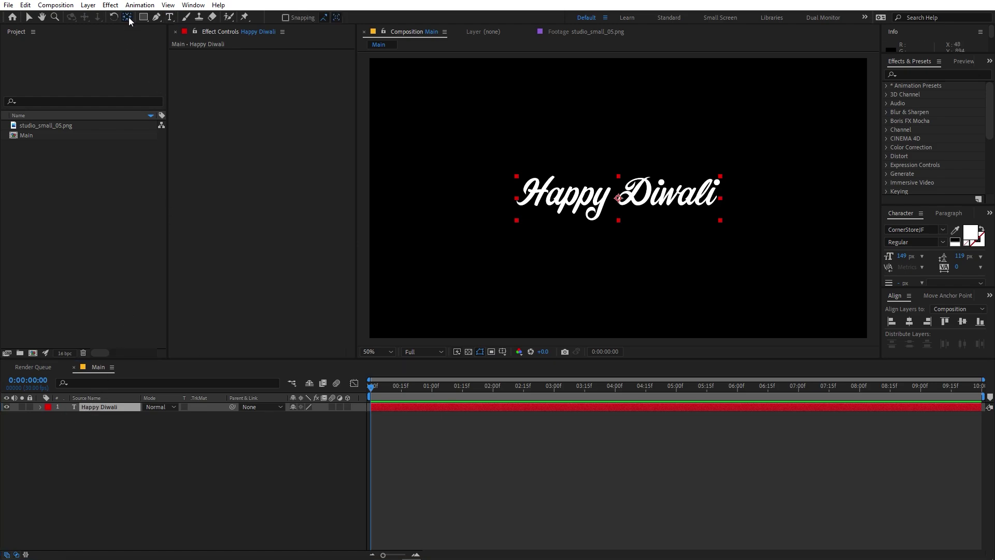
left_click(179, 463)
left_click(119, 409)
key("s")
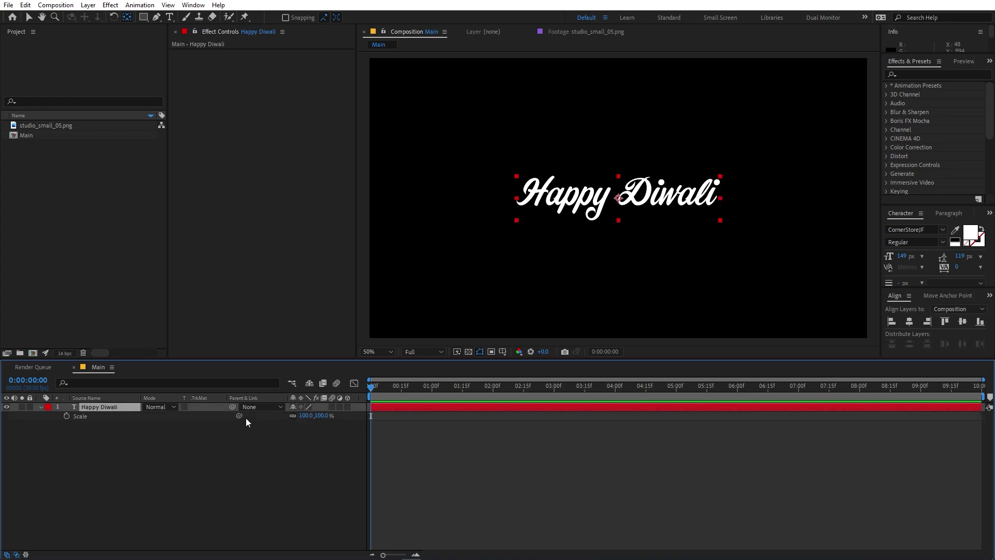
left_click_drag(307, 416, 326, 417)
left_click(234, 459)
left_click(54, 406)
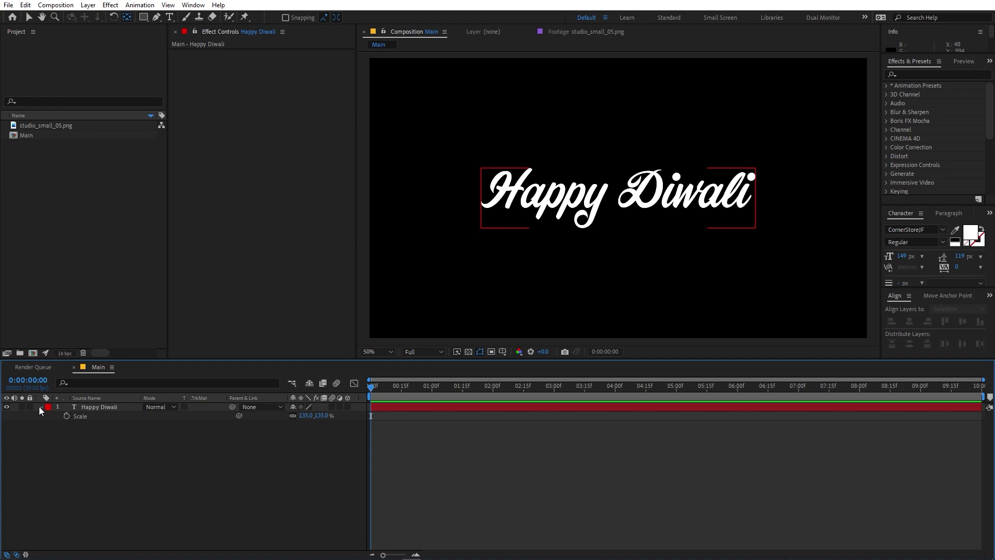
left_click(39, 407)
left_click(141, 416)
left_click(55, 5)
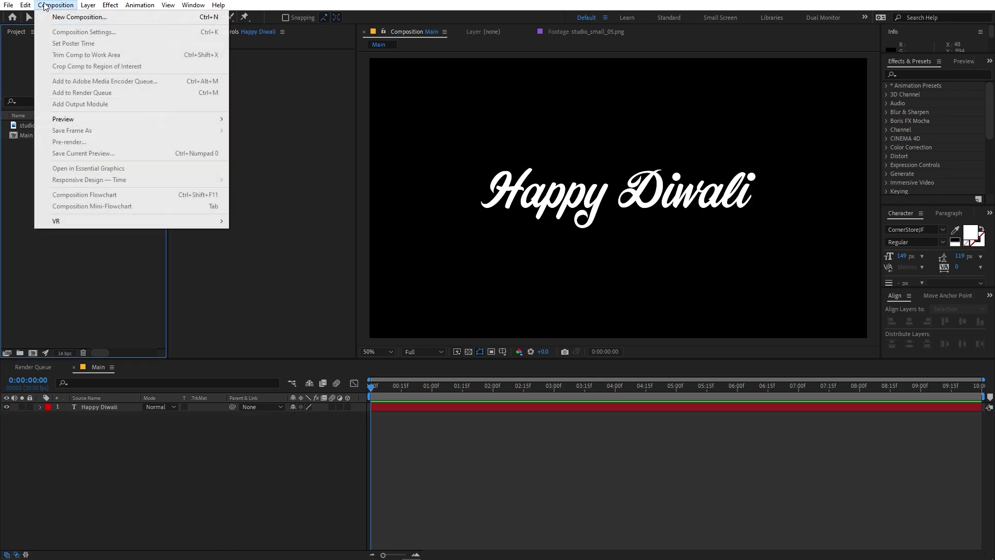
Step: Create a new composition named Reflection
left_click(60, 15)
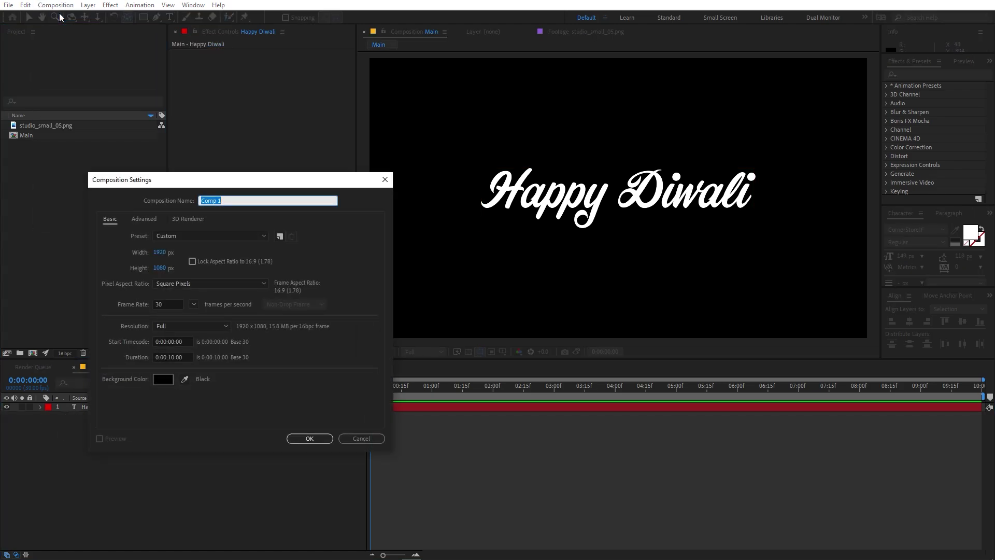
type("Reflection")
left_click(309, 438)
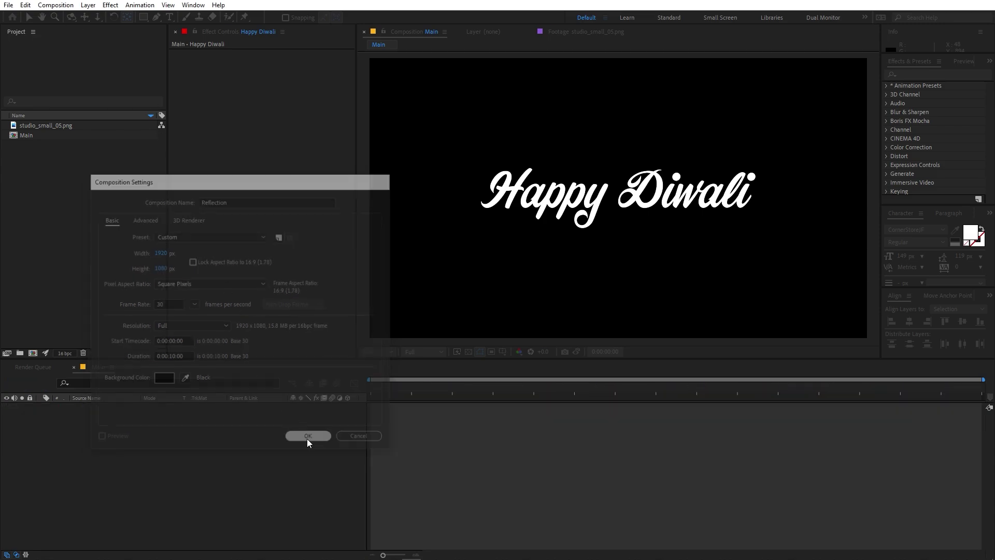
Step: Add studio_small_05.png to Reflection and scale it down to 54%
left_click_drag(46, 126, 108, 434)
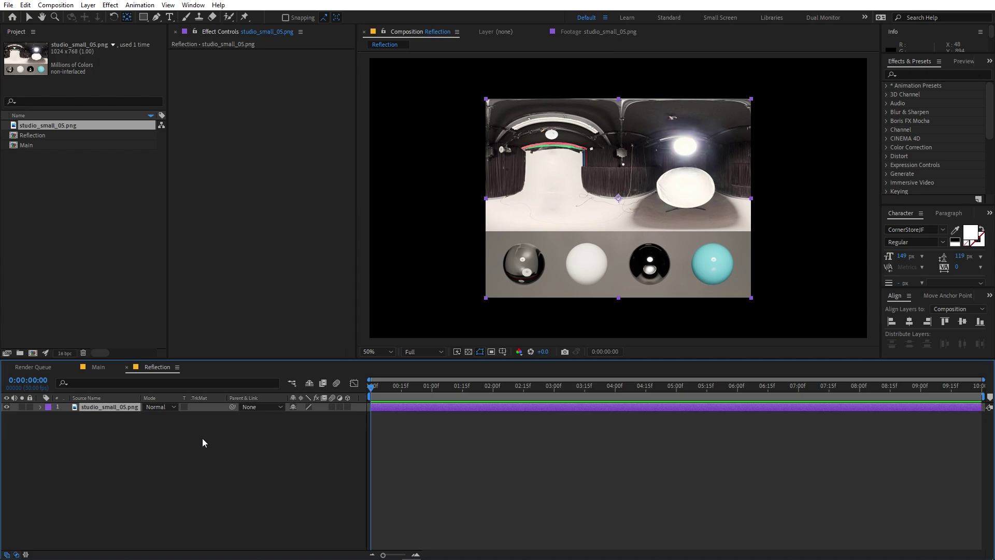
key("s")
left_click_drag(299, 419, 274, 419)
left_click(919, 74)
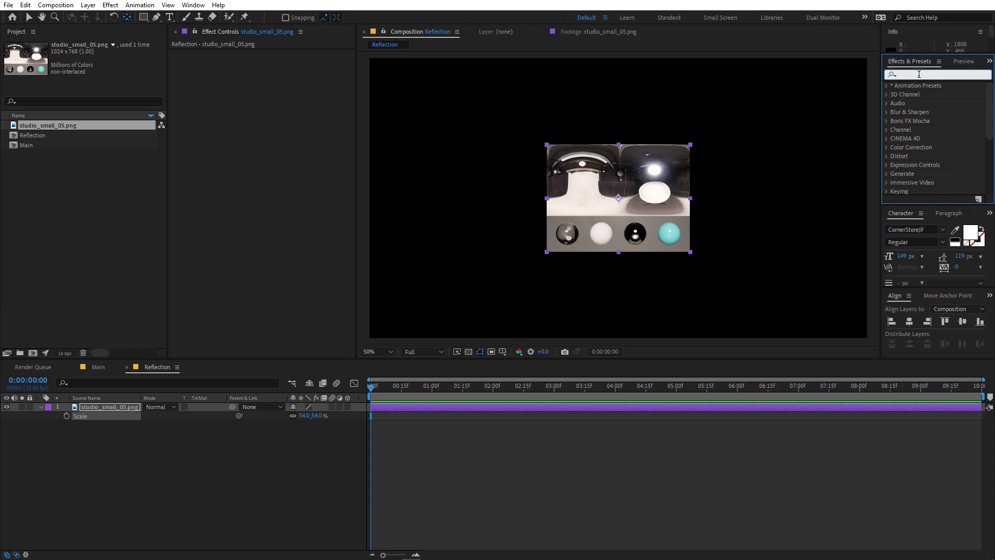
Step: Apply Motion Tile to the studio image, widening the output to 440 × 350
type("motion")
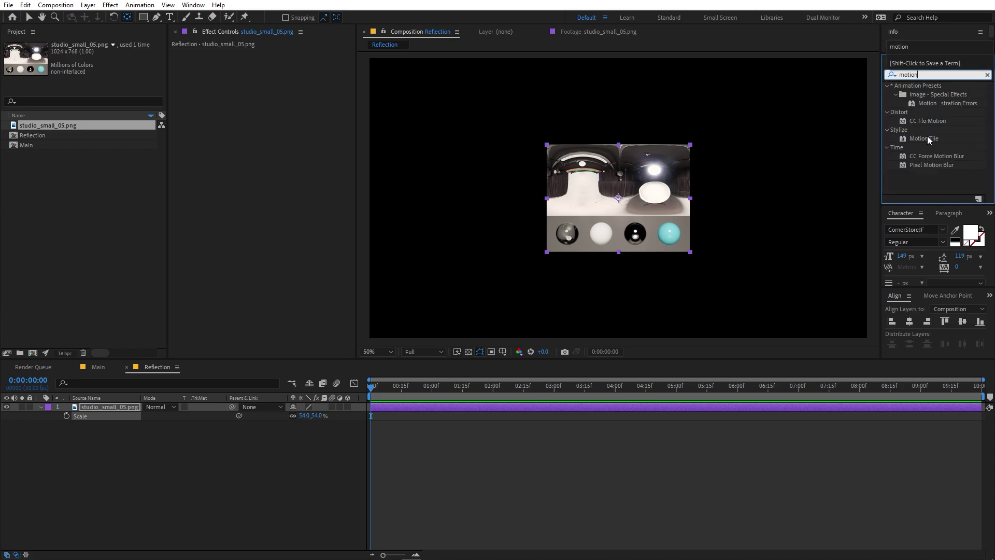
left_click_drag(924, 138, 117, 410)
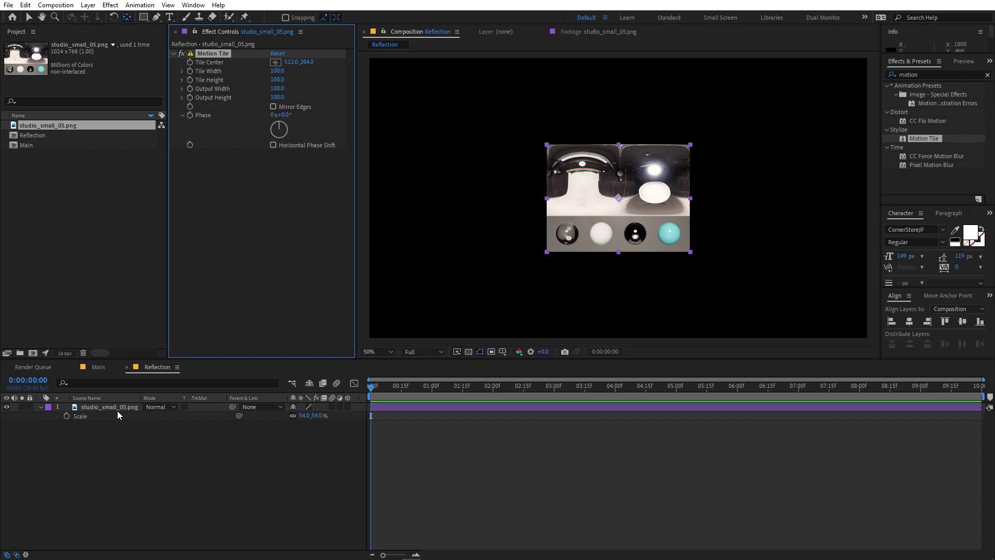
left_click_drag(273, 91, 299, 102)
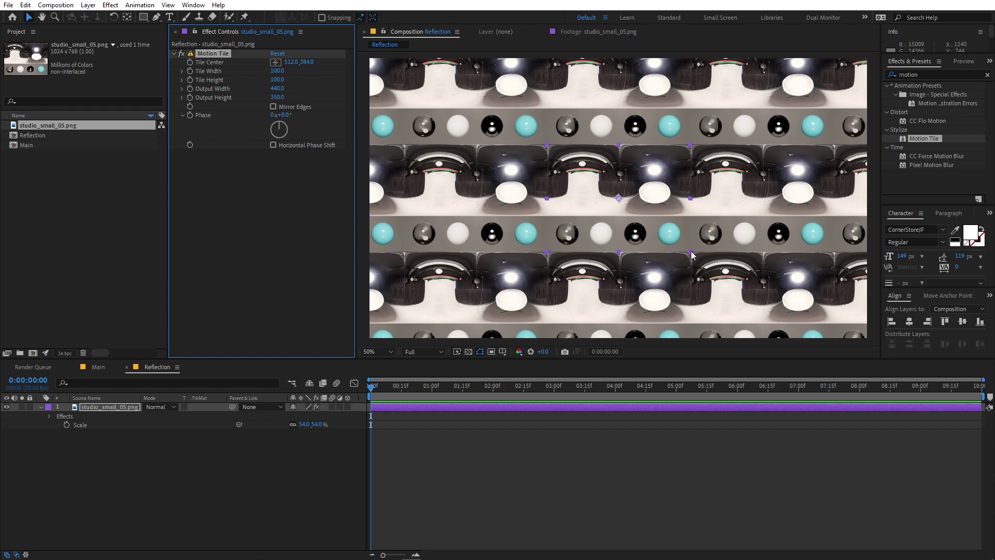
left_click_drag(692, 252, 696, 257)
Step: Add Curves above Motion Tile and bend its RGB curve
key("ctrl+5")
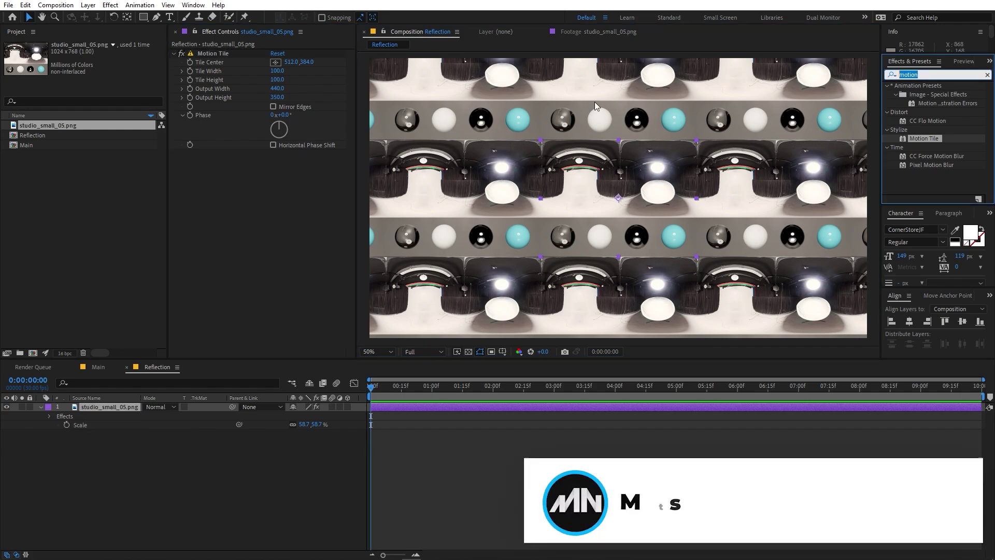
type("curves")
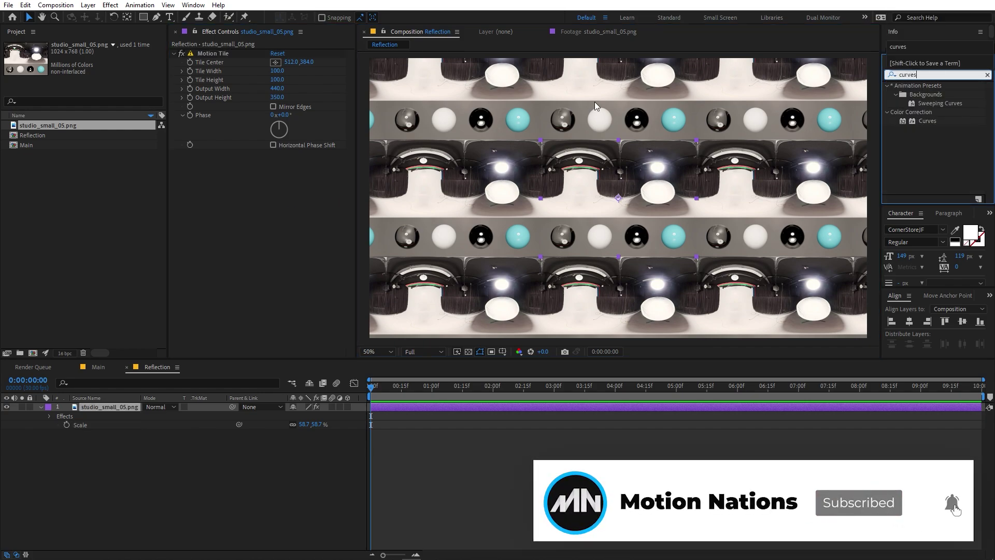
left_click_drag(920, 120, 250, 194)
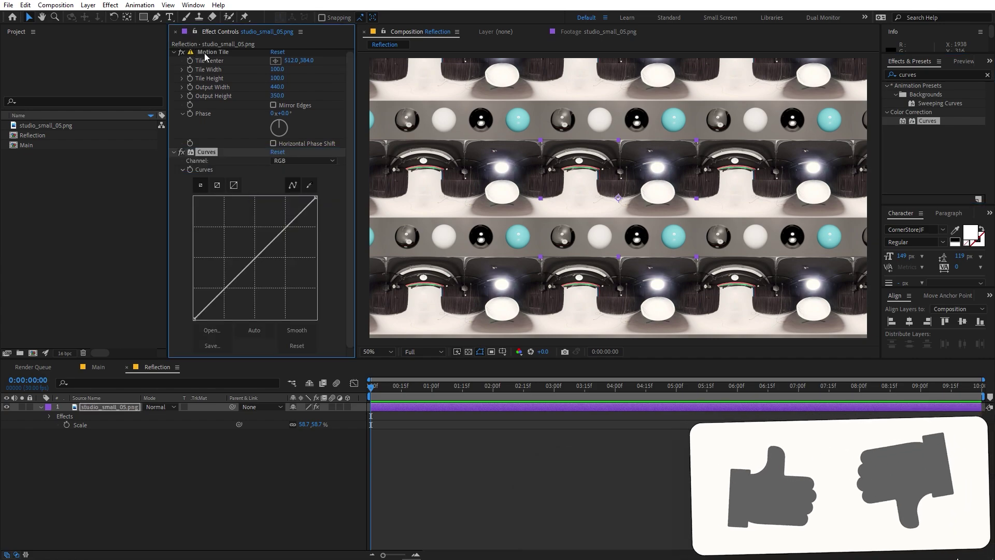
left_click_drag(204, 53, 191, 287)
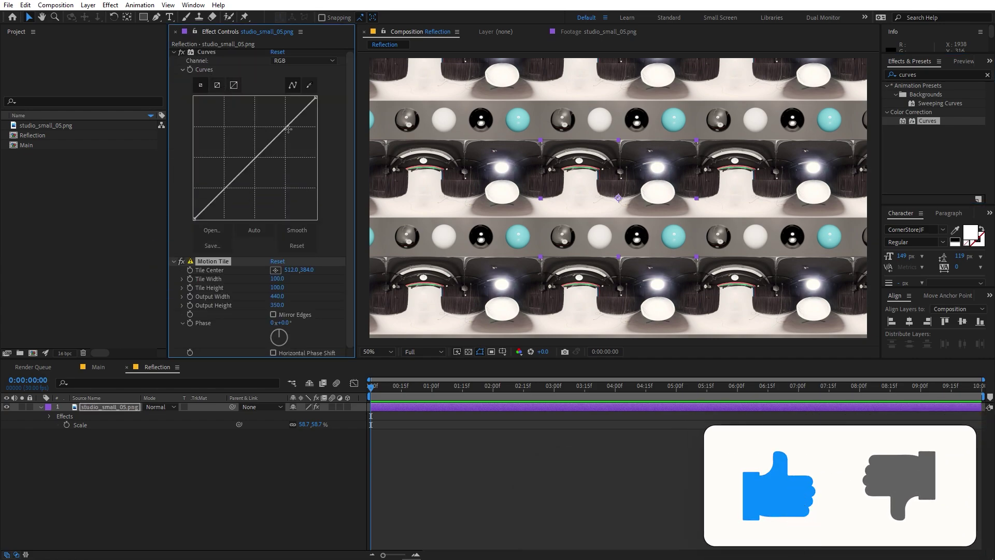
left_click_drag(288, 129, 280, 125)
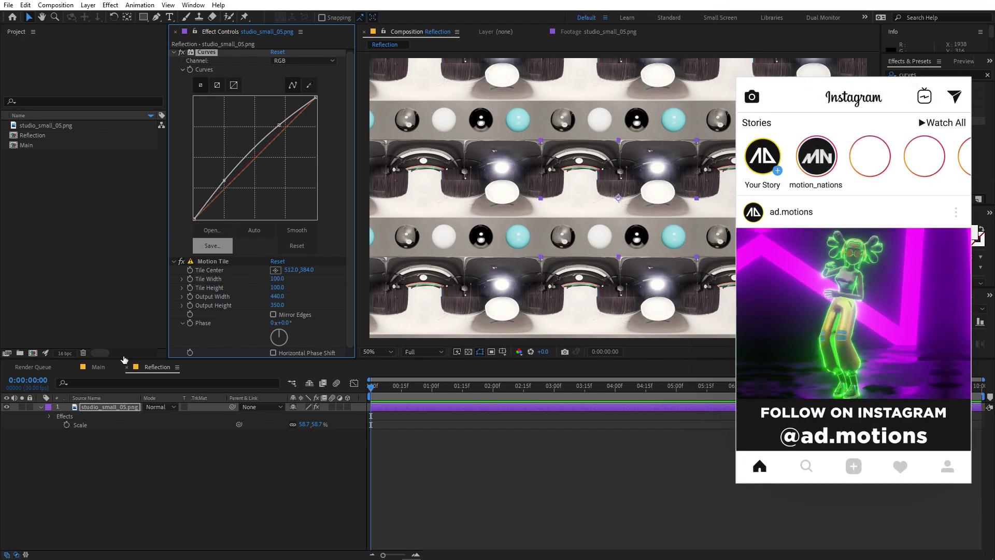
Step: Add the Reflection comp to Main and set its track matte to Alpha Matte
left_click(98, 367)
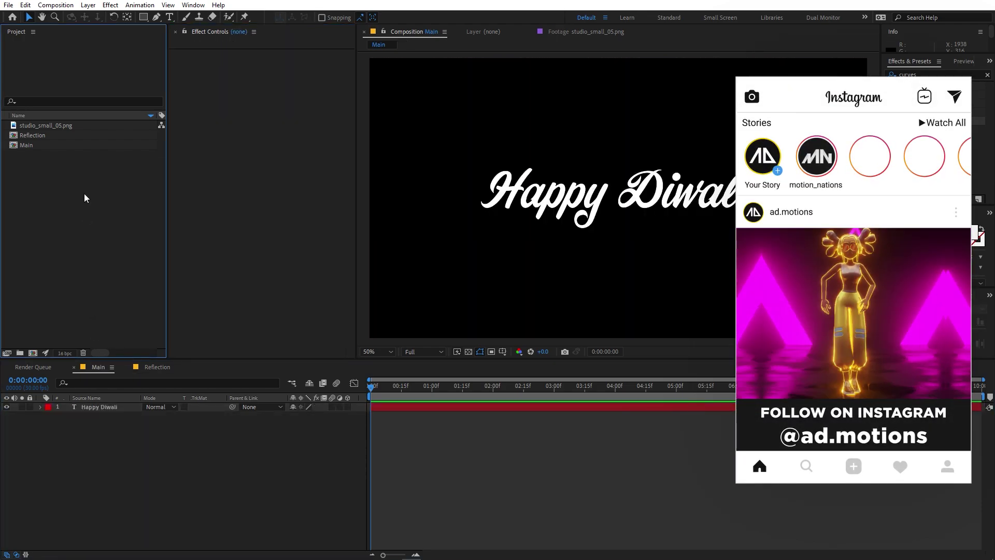
left_click_drag(32, 135, 90, 431)
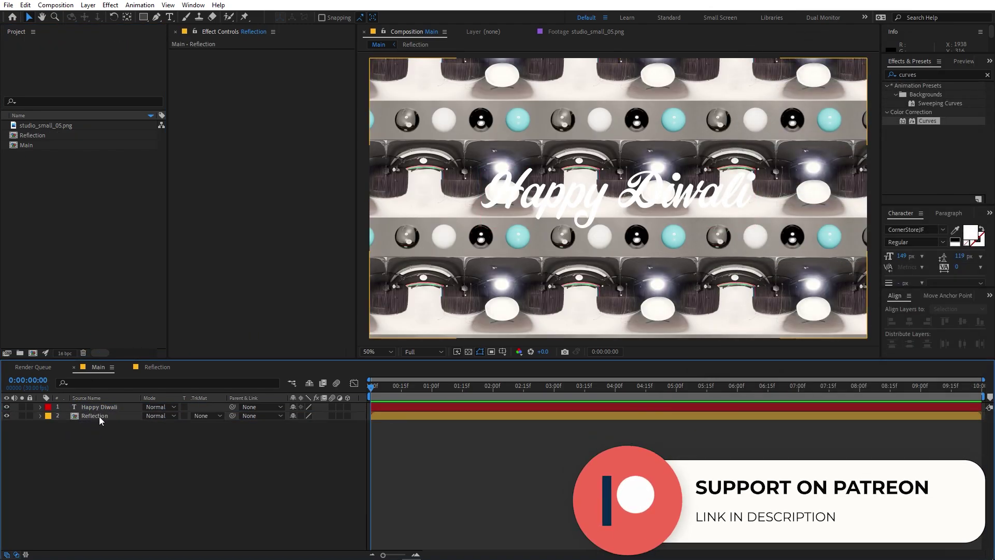
left_click(92, 416)
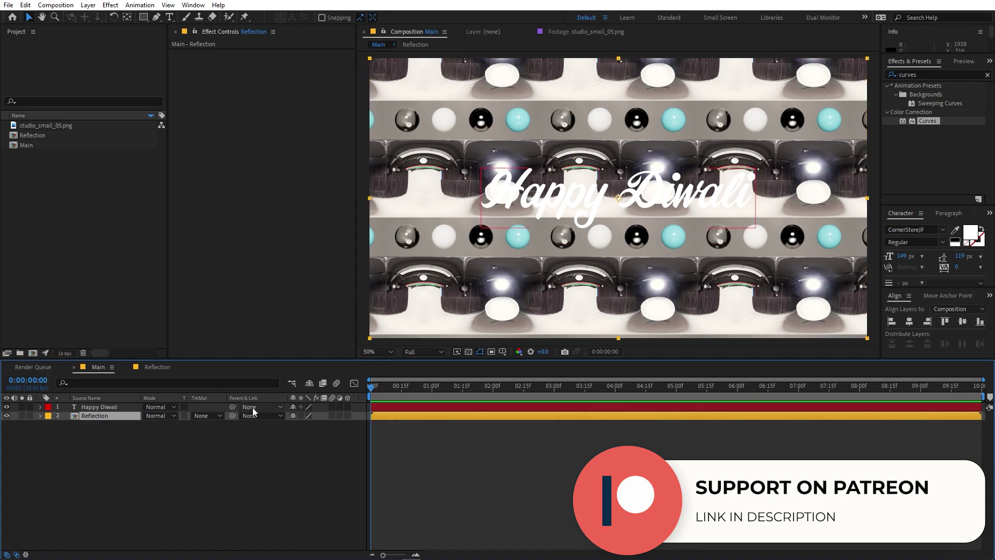
left_click(217, 415)
left_click(233, 442)
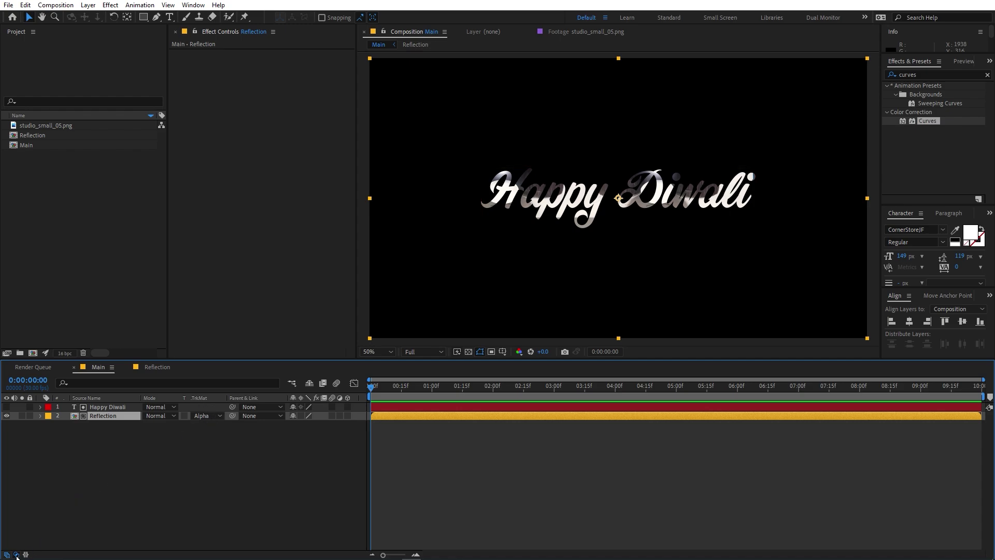
left_click(173, 493)
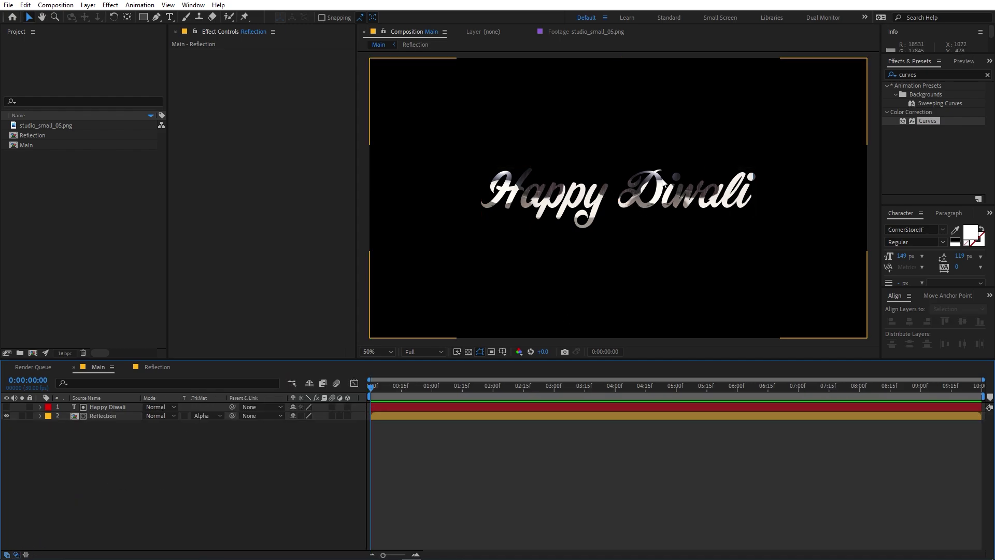
Step: Apply the Tint and Offset effects to the Reflection layer
left_click(949, 75)
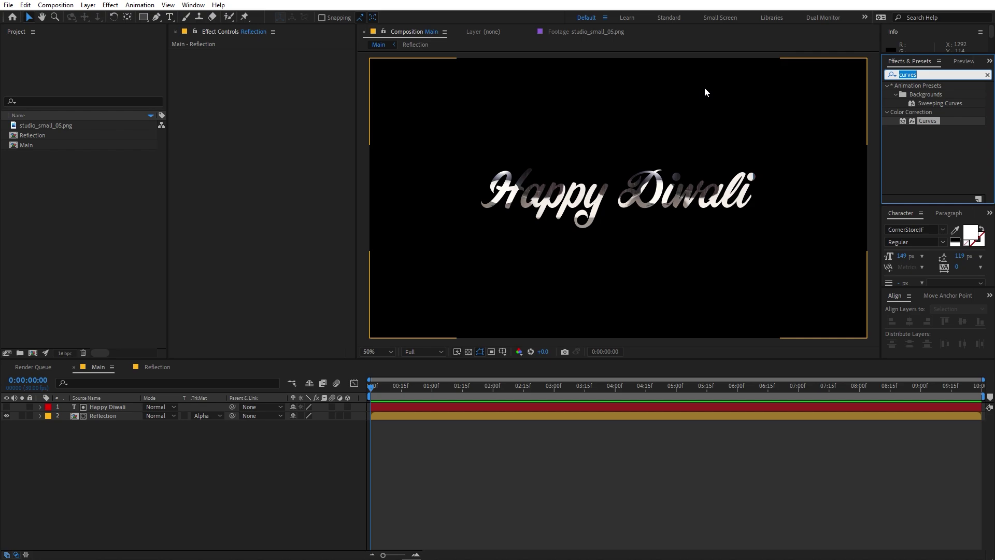
type("tit")
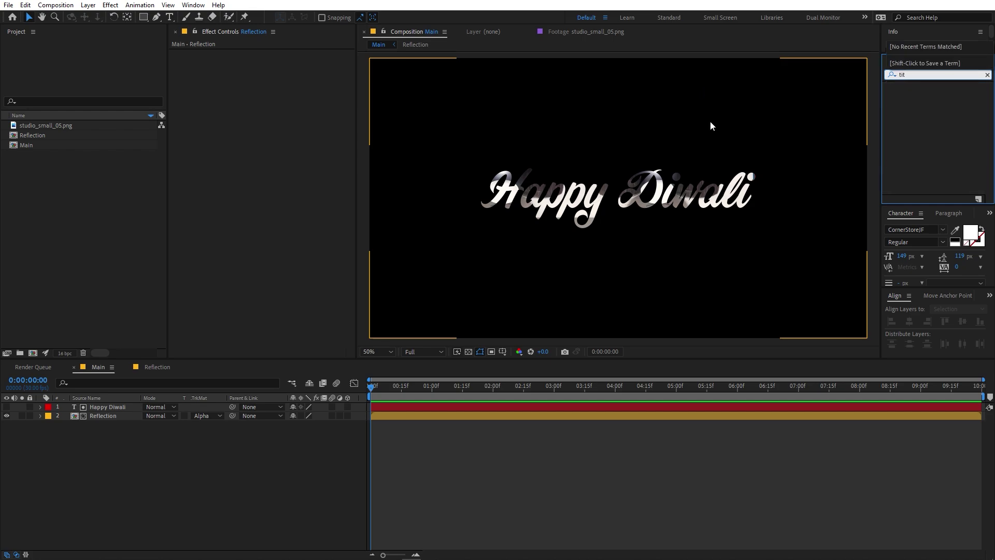
key("BackSpace")
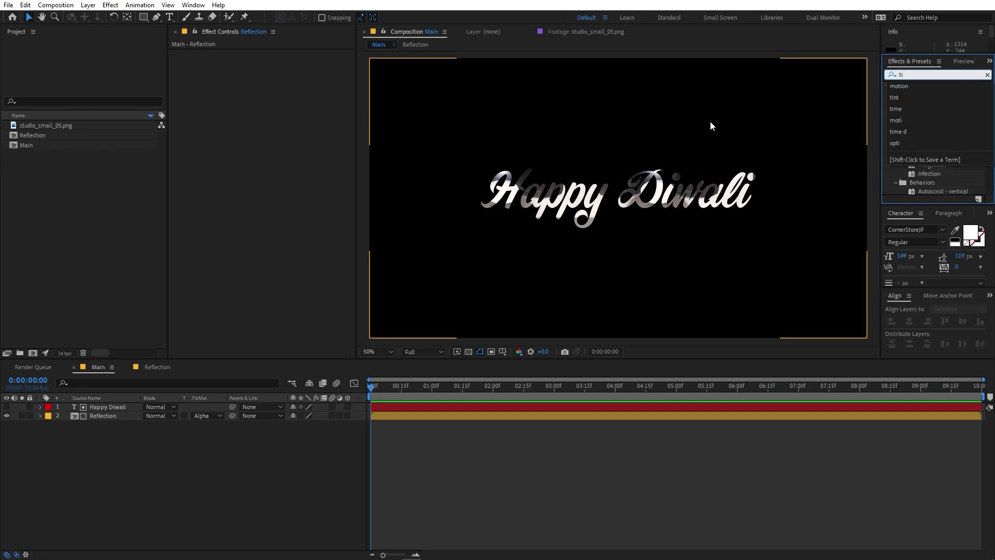
type("nt")
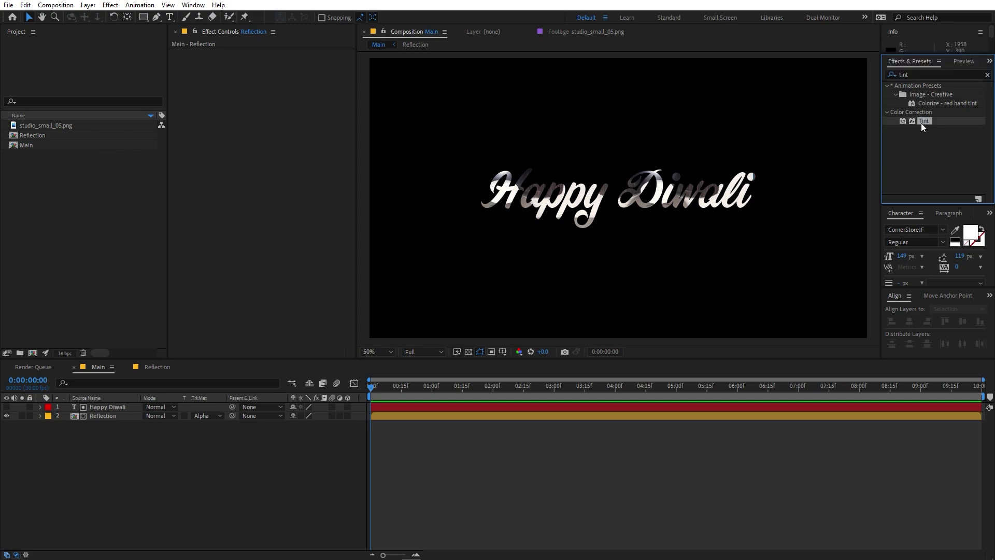
left_click_drag(922, 123, 105, 419)
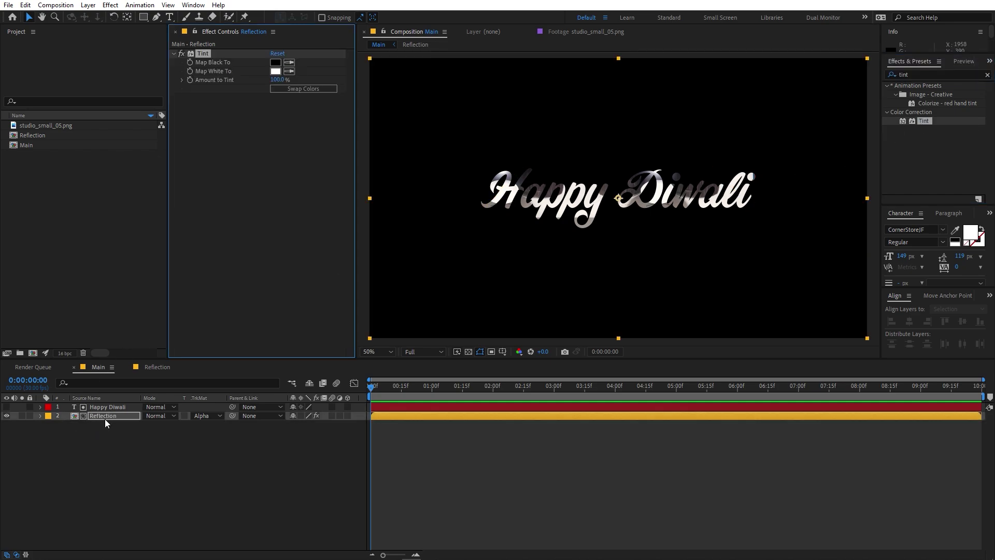
left_click(933, 75)
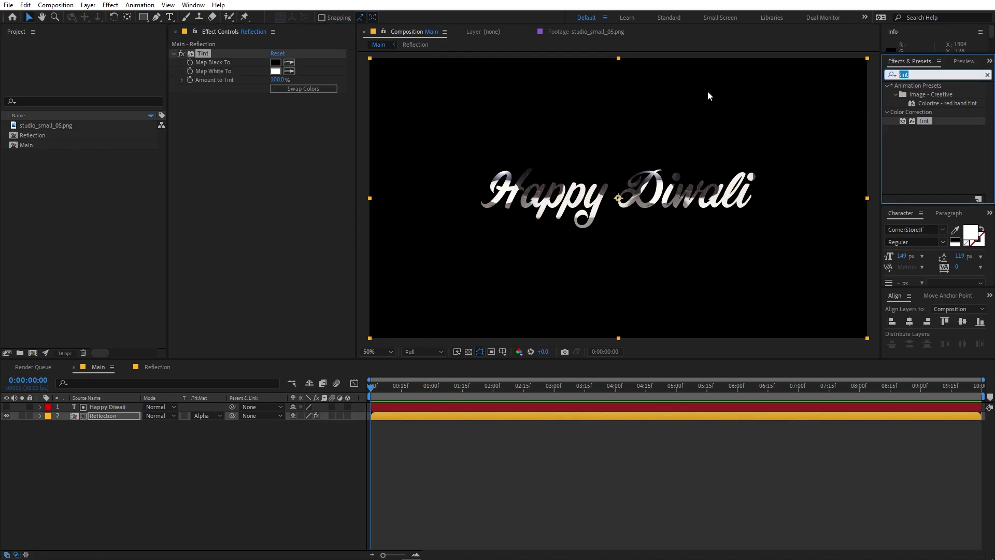
type("offs")
left_click_drag(927, 112, 277, 176)
key("F2")
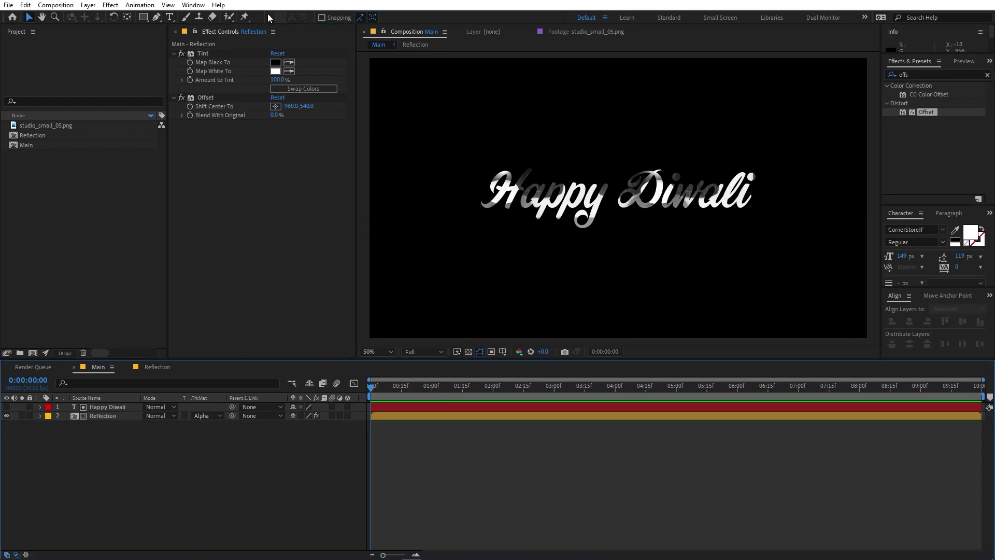
Step: Set Tint's Map White To colour to a gold shade
left_click(276, 72)
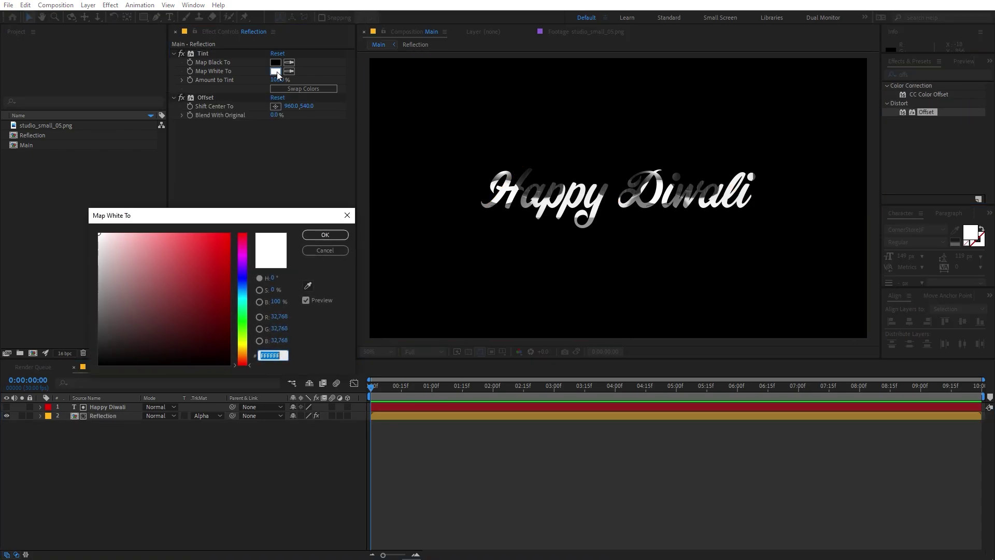
left_click_drag(247, 356, 247, 348)
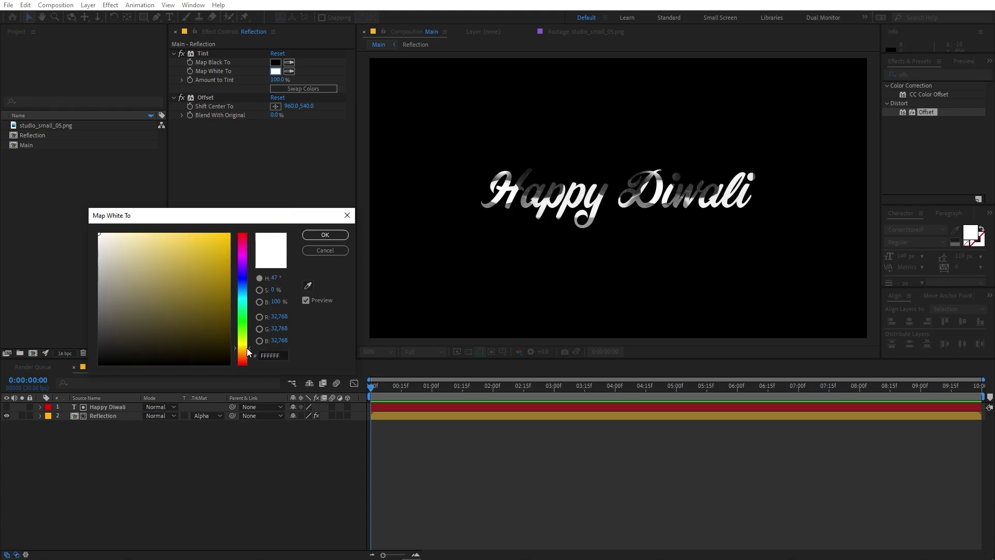
left_click(209, 278)
left_click_drag(211, 278, 200, 268)
left_click(325, 235)
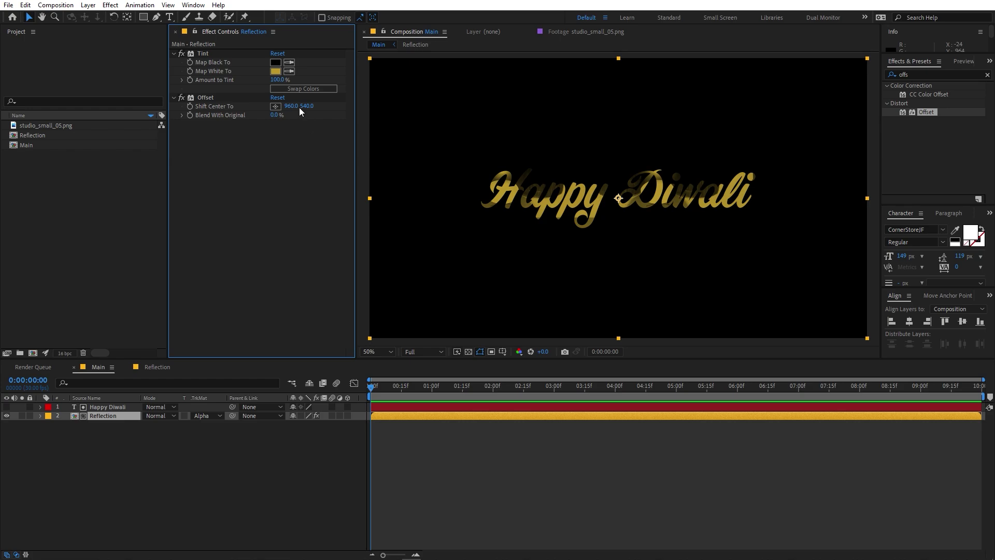
Step: Keyframe Offset's Shift Center To from 960 at the start to 2384 at the end
left_click_drag(291, 106, 240, 244)
left_click(696, 198)
left_click(505, 394)
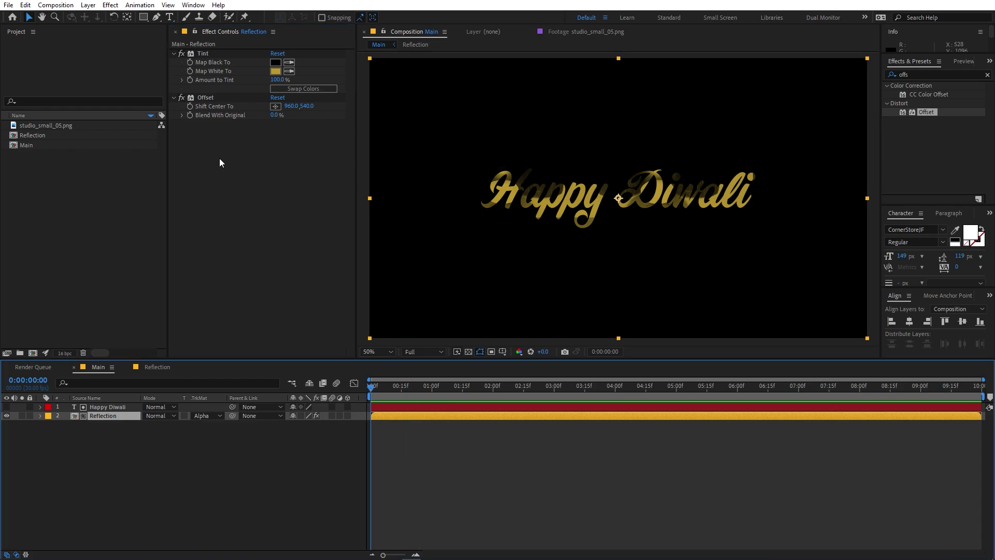
left_click(190, 107)
left_click_drag(415, 395, 980, 392)
left_click_drag(292, 106, 992, 64)
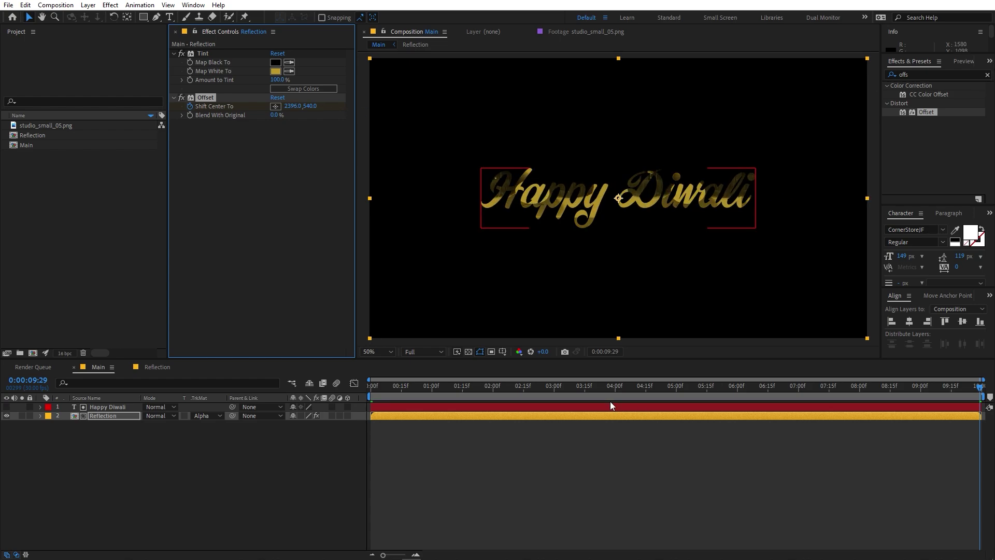
Step: Preview the gold shimmer sweep animation
left_click(330, 425)
key("space")
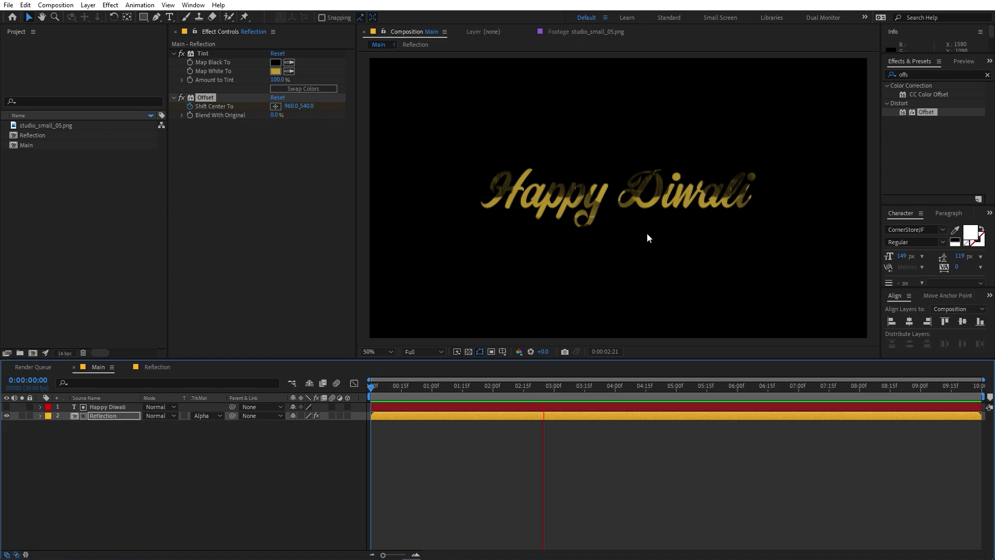
left_click(104, 411)
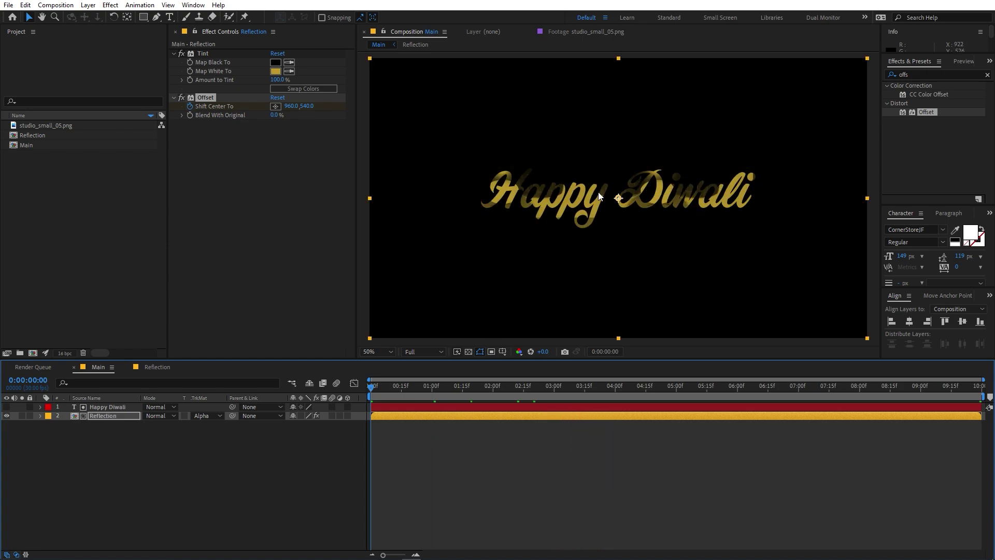
left_click(917, 74)
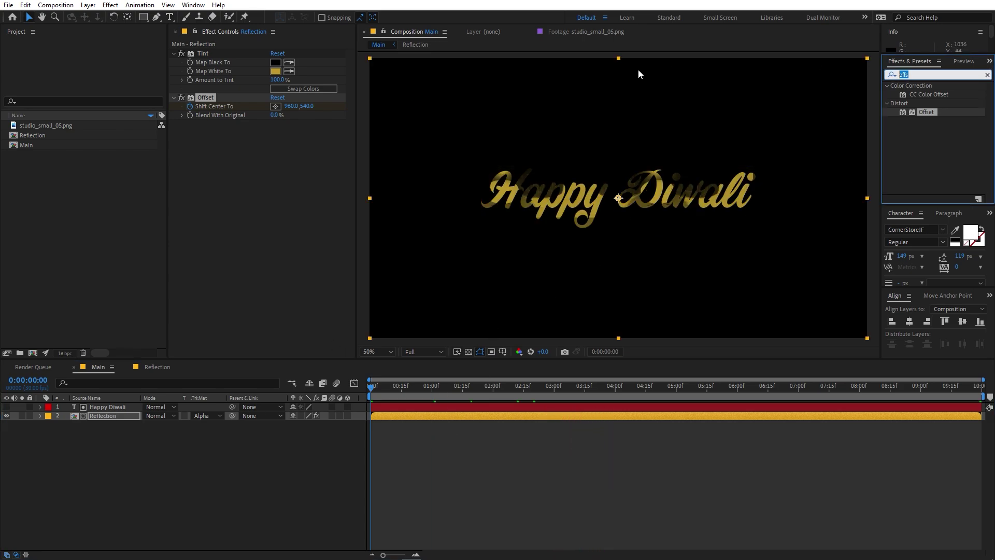
Step: Apply CC Blobbylize to the Reflection layer and inspect it at frame 15
type("blob")
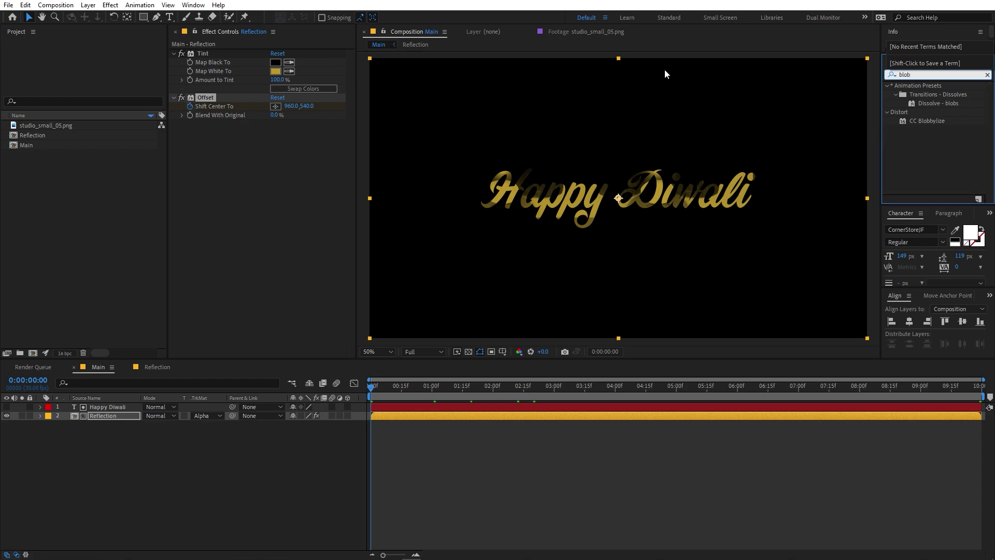
left_click_drag(916, 120, 244, 197)
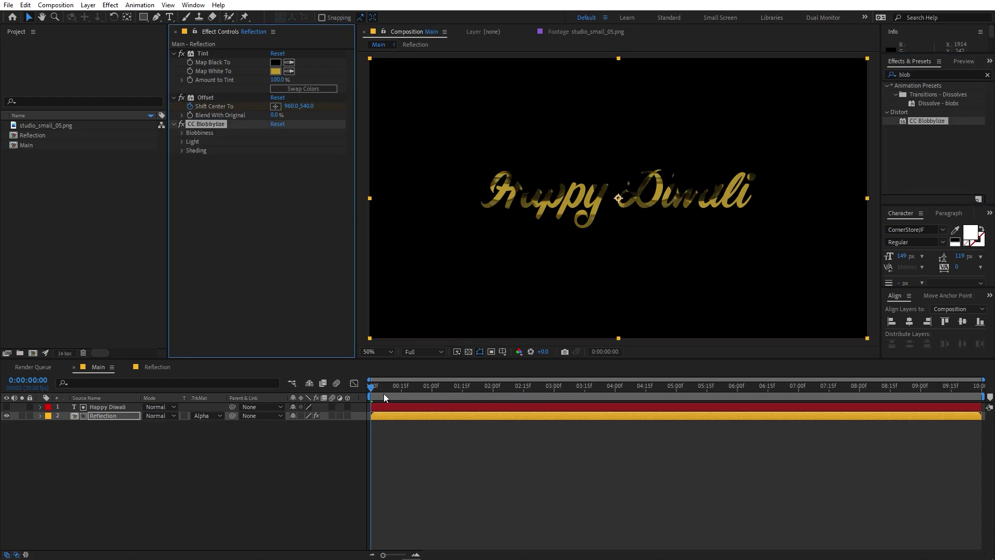
left_click_drag(384, 394, 400, 394)
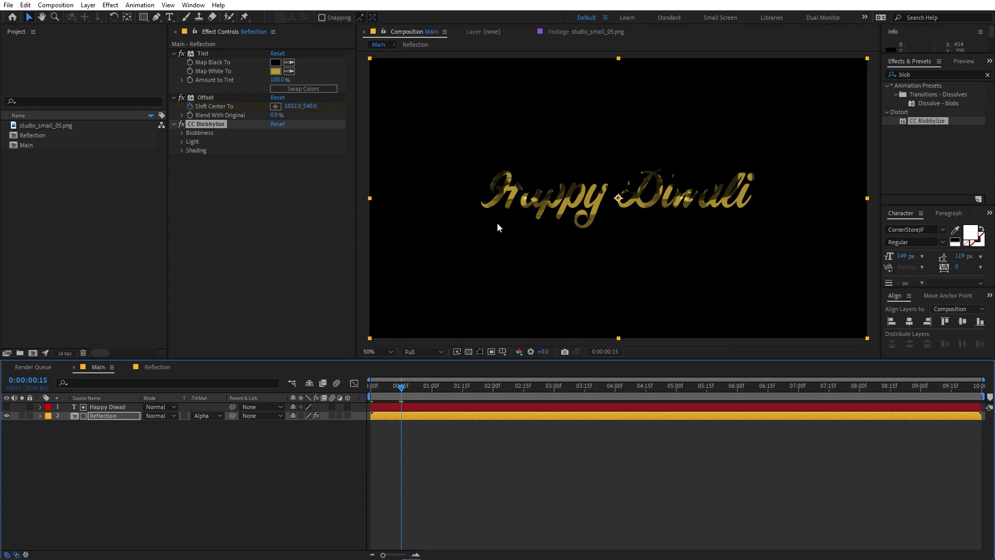
key("period")
key("period")
key("comma")
key("comma")
Step: Set Blob Layer to Happy Diwali, using Effects & Masks and the Alpha property
left_click(180, 132)
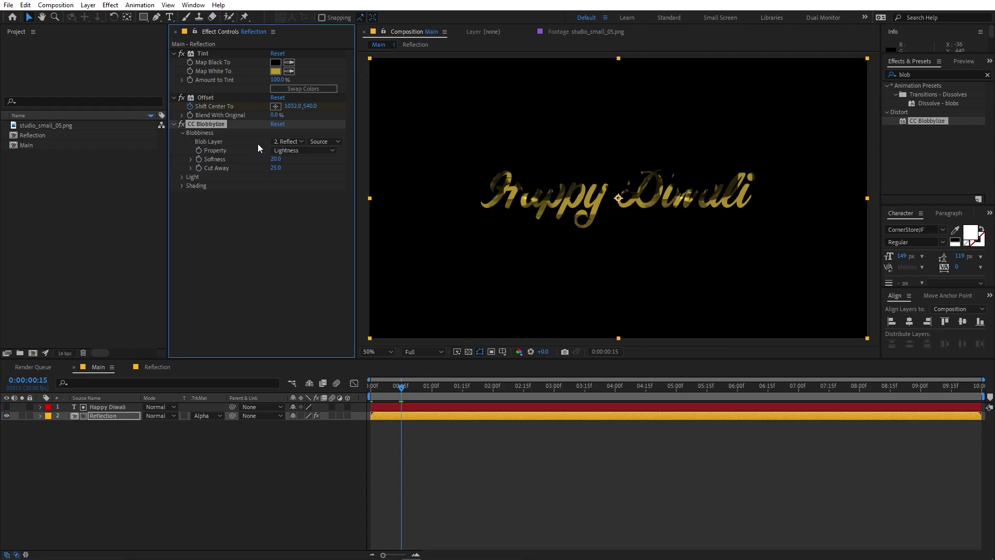
left_click(284, 141)
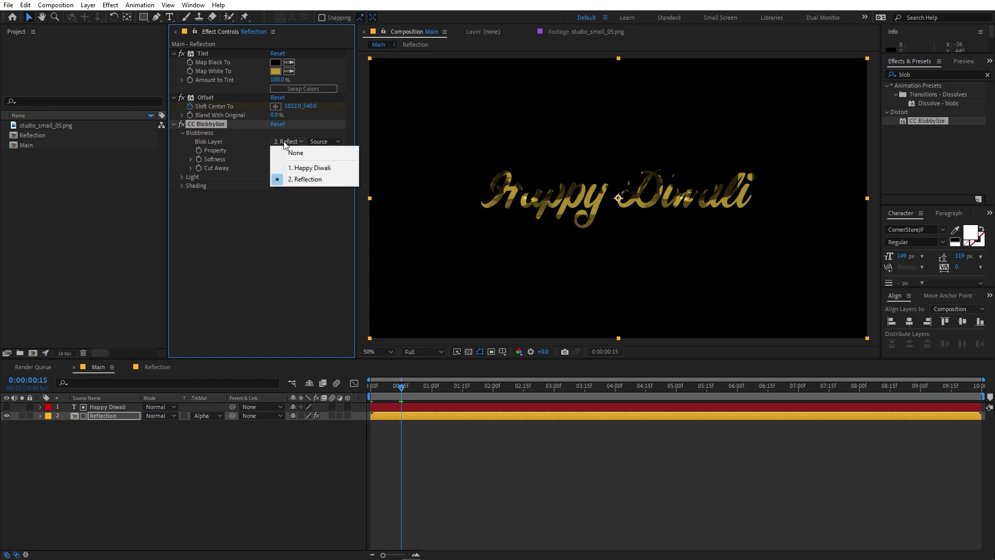
left_click(302, 164)
left_click(318, 138)
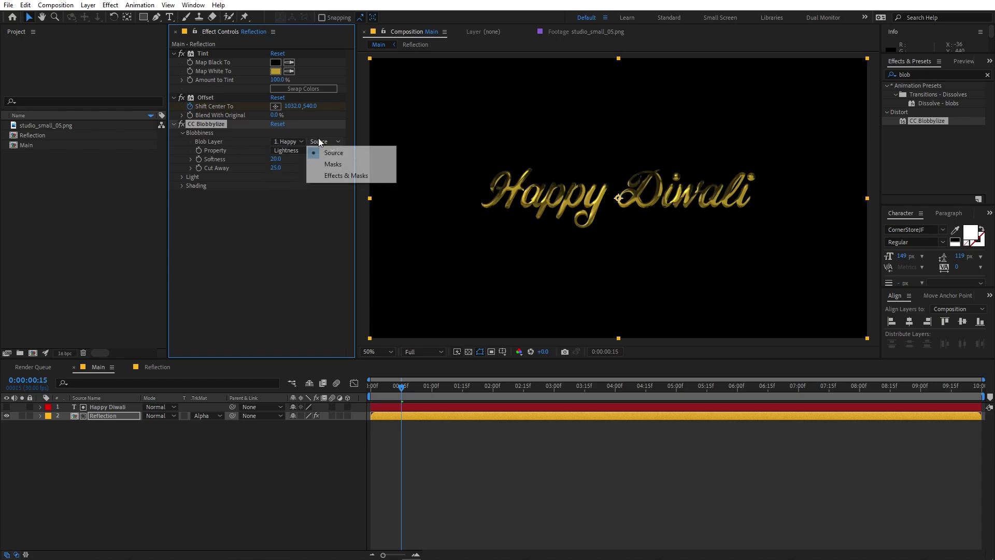
left_click(323, 173)
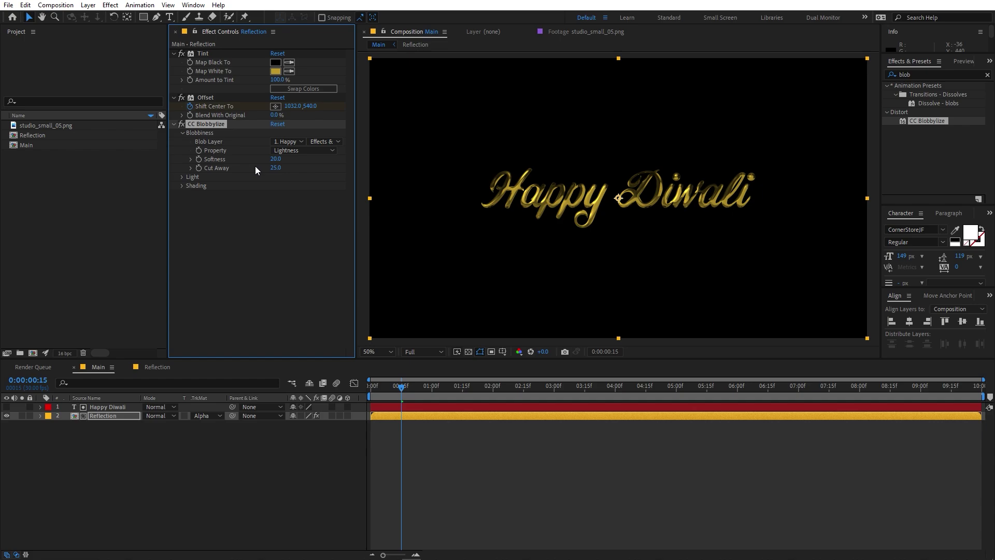
left_click(284, 150)
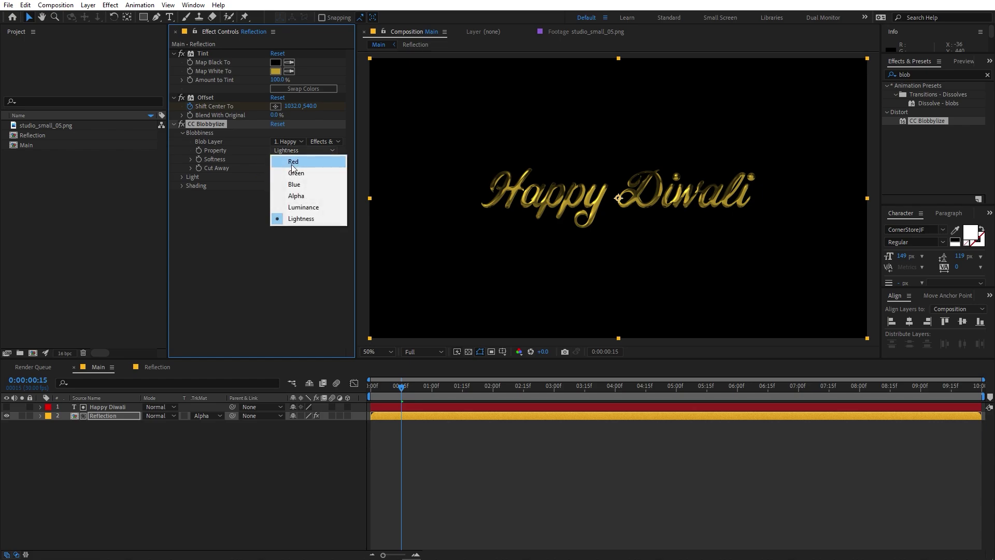
left_click(306, 198)
Step: Zoom in on the lettering and lower the blob Softness
left_click_drag(474, 162, 595, 173)
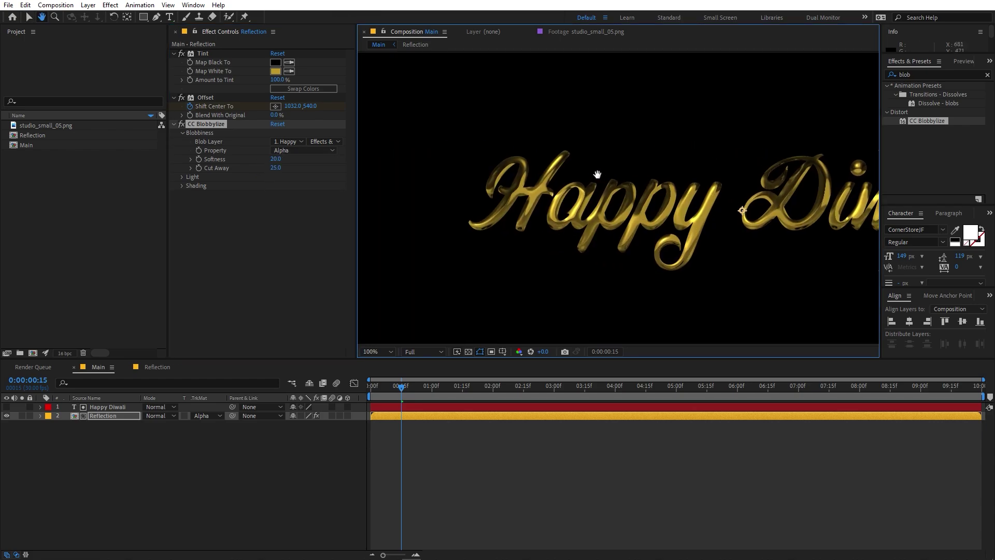
scroll(543, 176, "up", 2)
key("v")
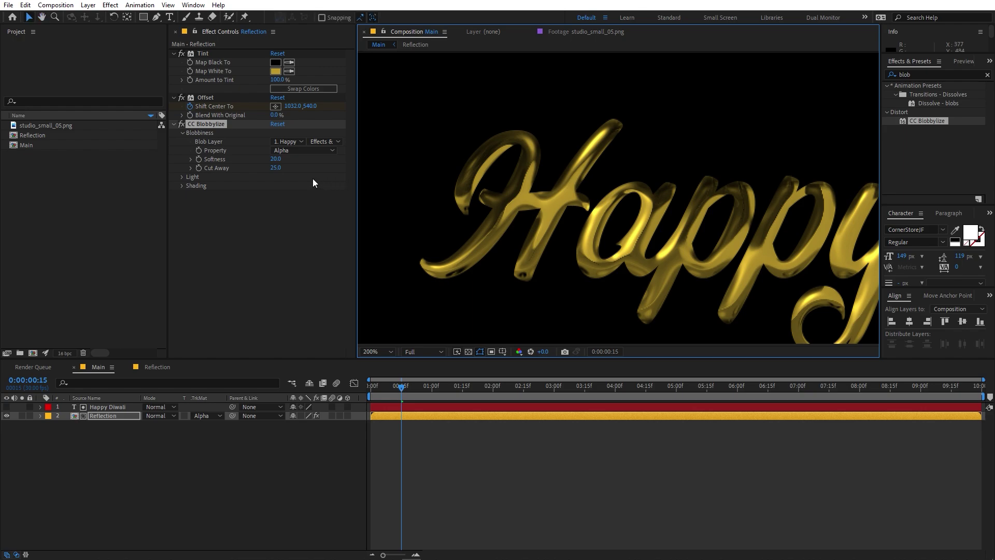
left_click_drag(276, 160, 217, 161)
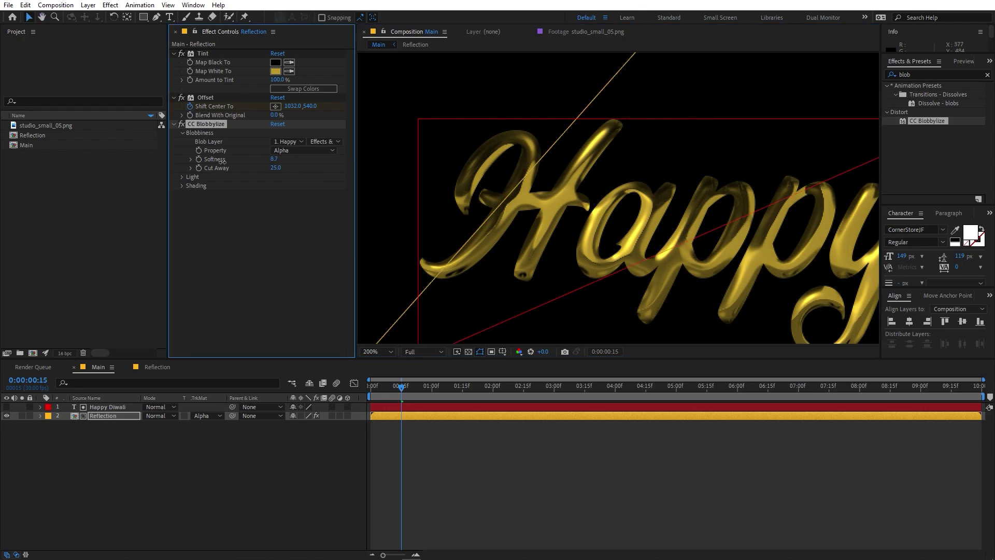
Step: Set Blobbylize Softness to 6.0 and Cut Away to 10
left_click(275, 159)
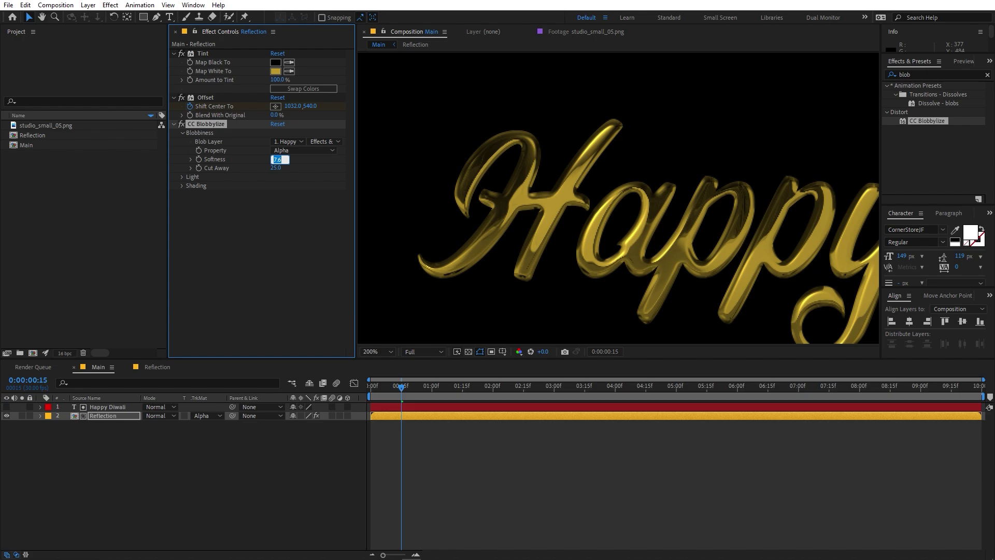
key("Return")
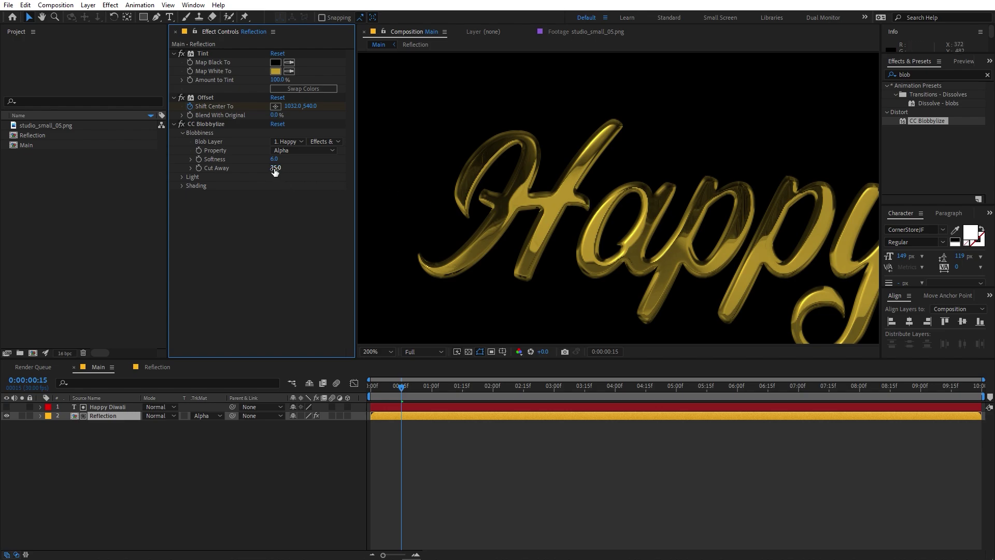
left_click_drag(275, 167, 343, 182)
scroll(612, 225, "down", 4)
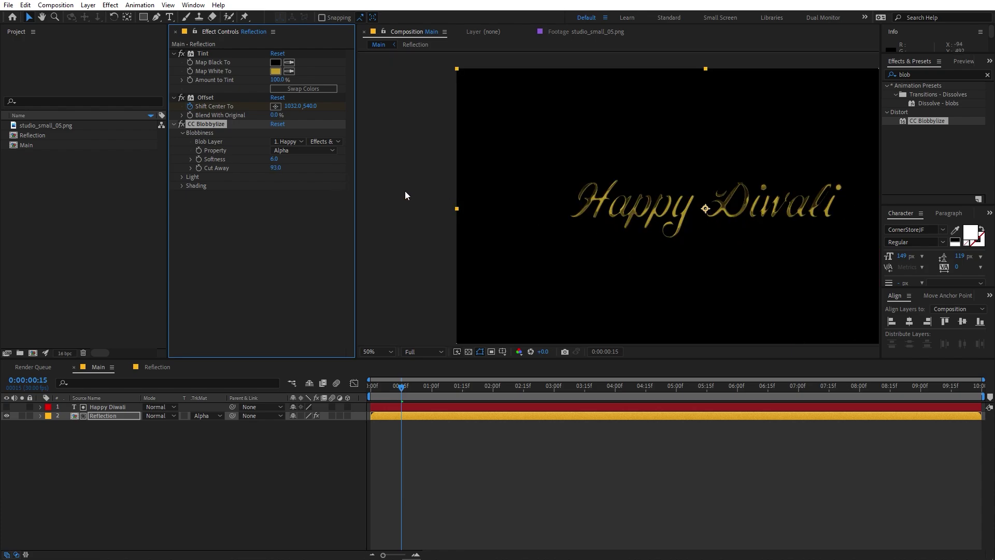
mouse_move(276, 167)
left_mouse_down()
mouse_move(294, 169)
mouse_move(285, 171)
left_mouse_up()
scroll(550, 177, "up", 4)
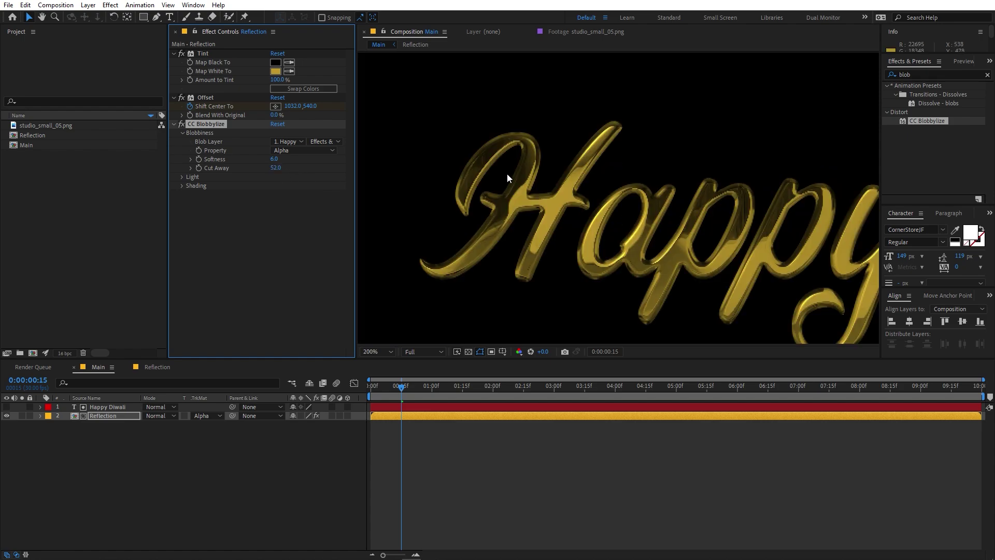
left_click(277, 167)
type("10")
key("Return")
Step: Review Blobbylize's Light settings, keeping the Distant light type and default intensity
left_click(218, 219)
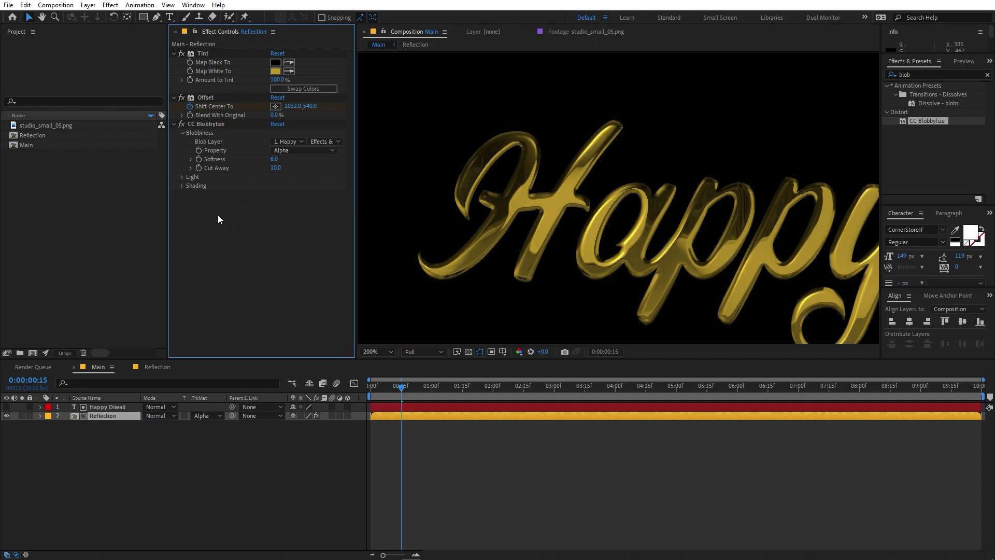
left_click(182, 176)
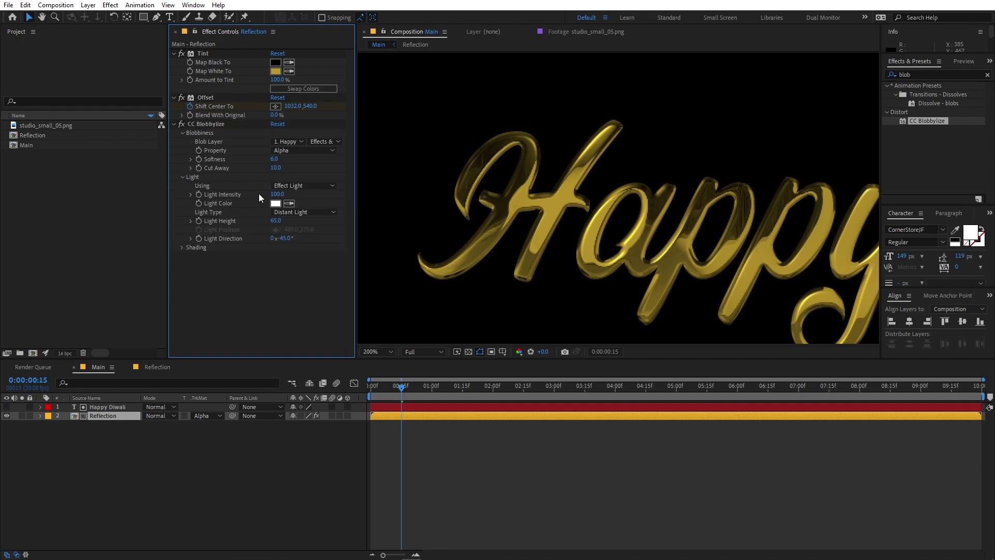
left_click(308, 213)
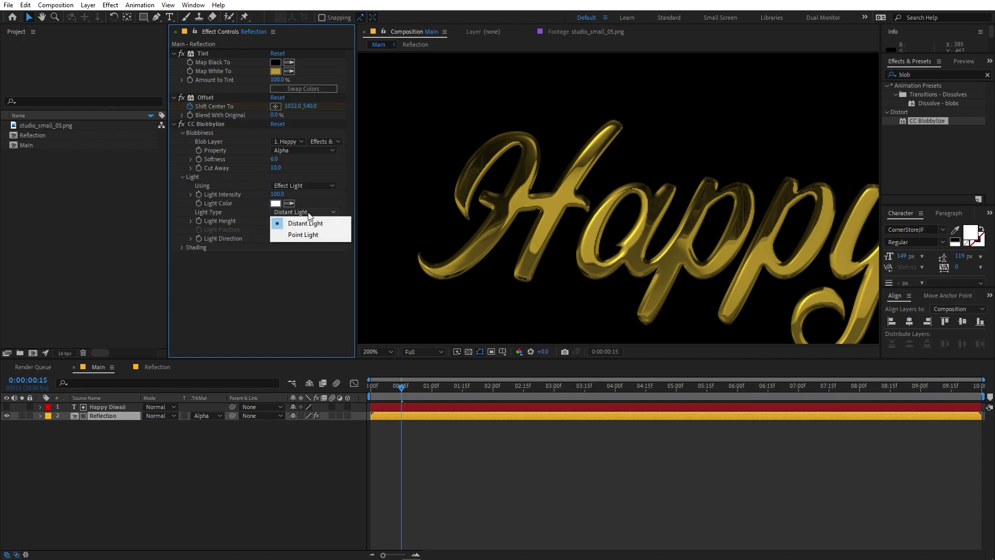
left_click(305, 223)
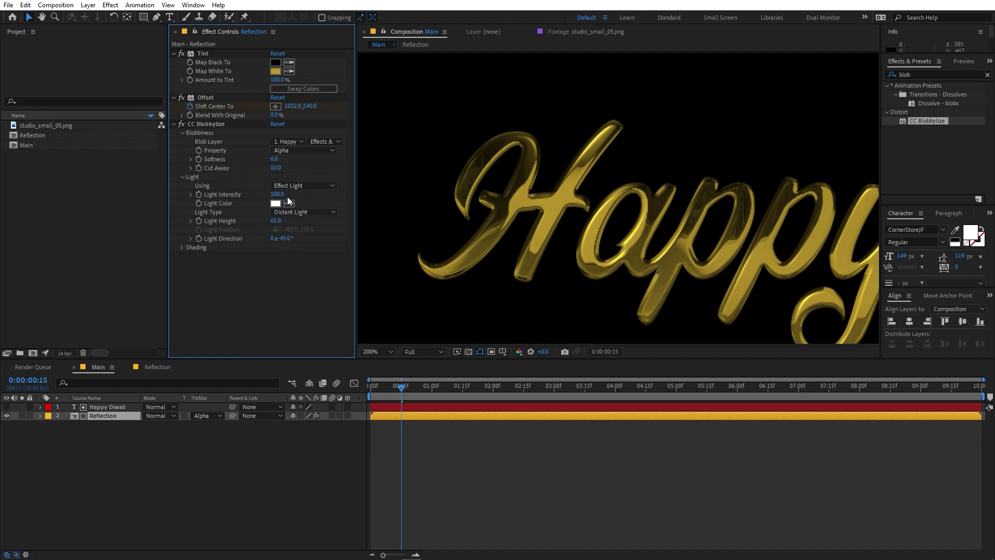
left_click_drag(287, 196, 299, 197)
key("ctrl+z")
scroll(592, 211, "down", 2)
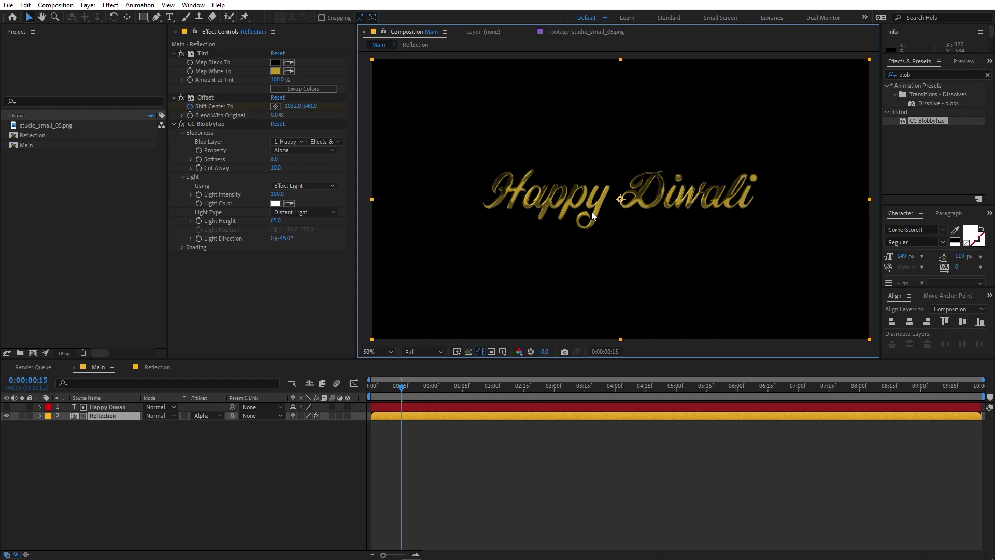
left_click(927, 72)
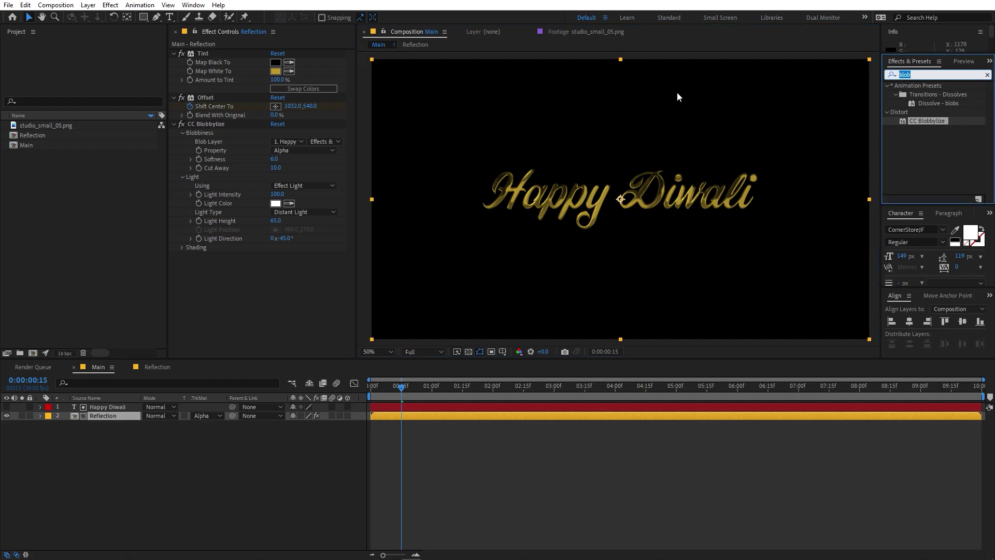
Step: Apply Curves after CC Blobbylize and lift the RGB curve with two points
type("cur")
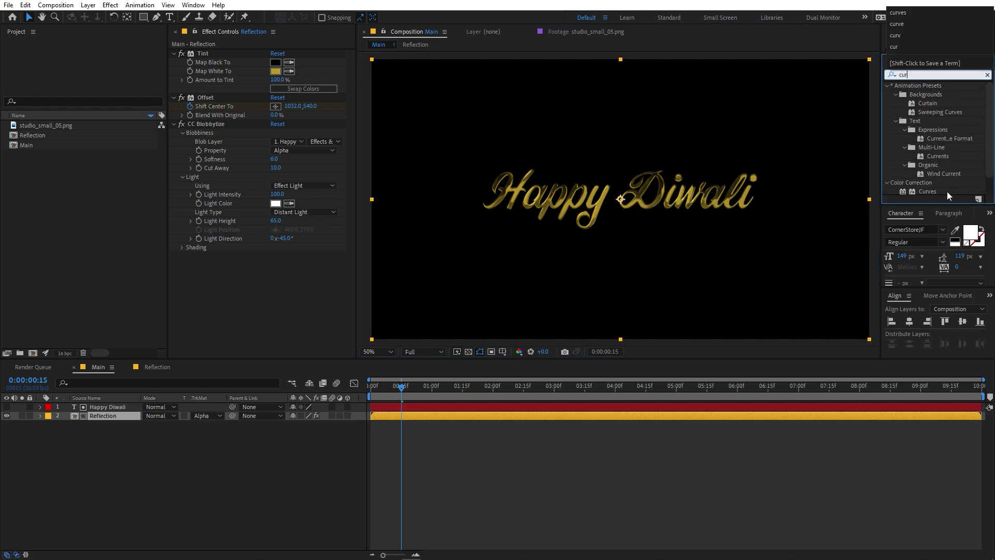
left_click_drag(927, 192, 292, 308)
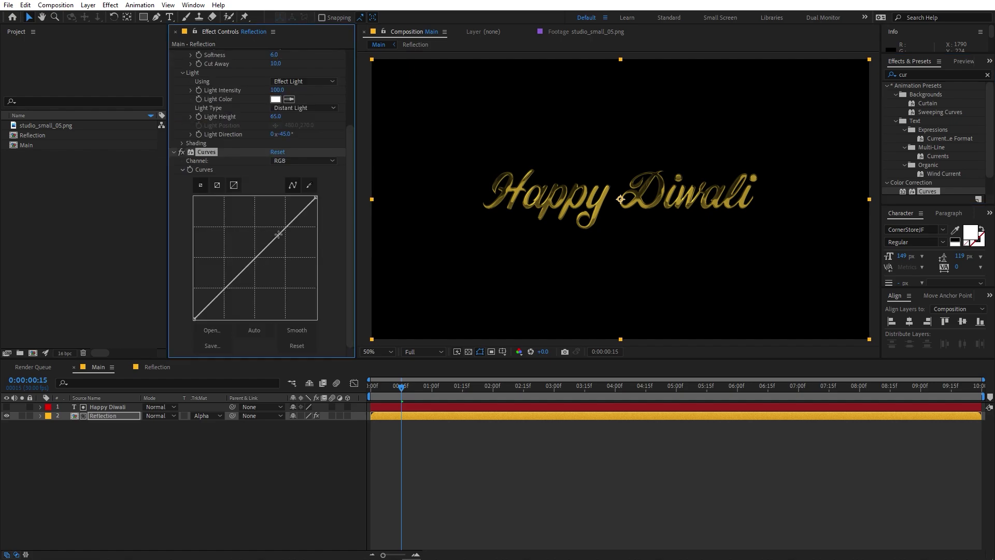
left_click_drag(279, 235, 257, 213)
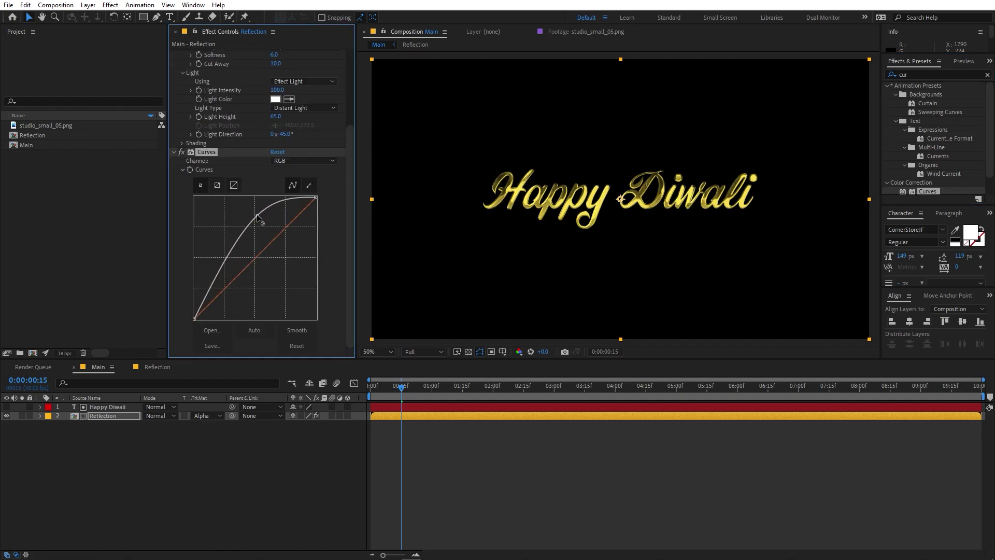
left_click_drag(220, 281, 216, 278)
left_click_drag(261, 210, 258, 211)
left_click(471, 437)
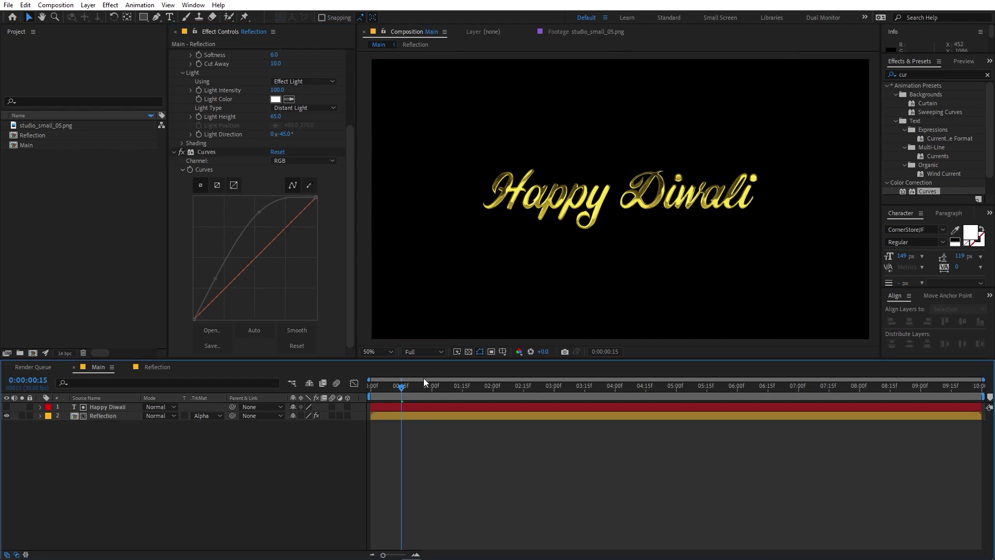
Step: Play back the animation, zooming in briefly to check the lettering
key("space")
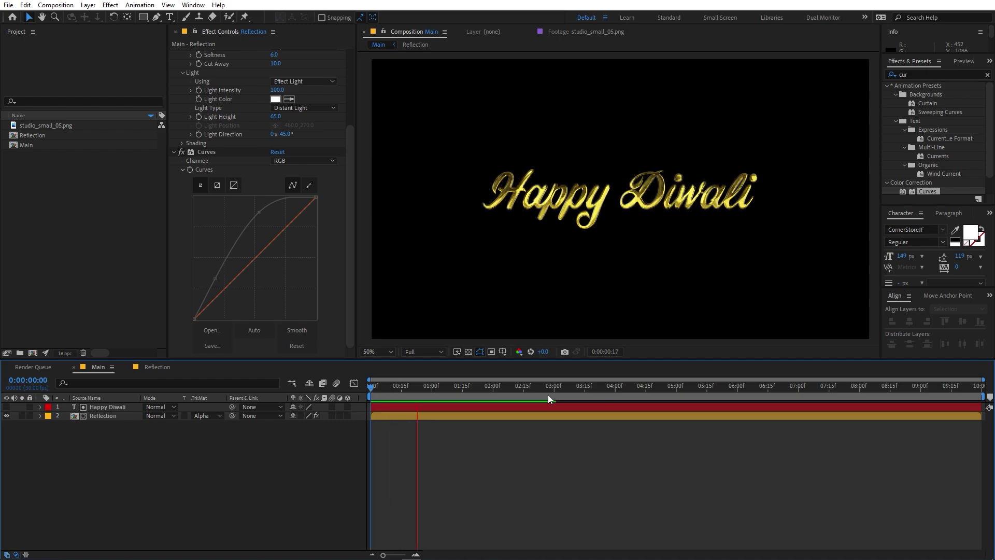
key("period")
key("period")
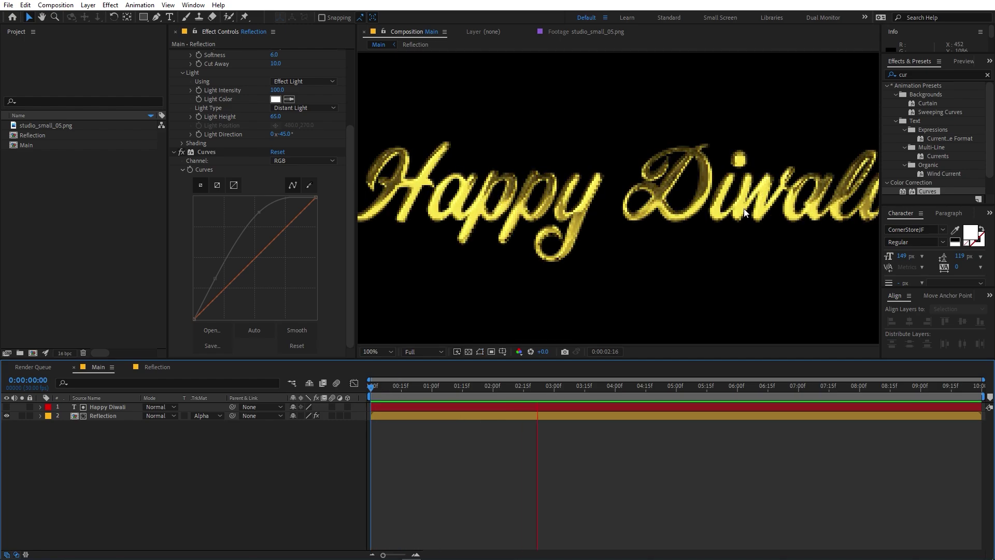
key("space")
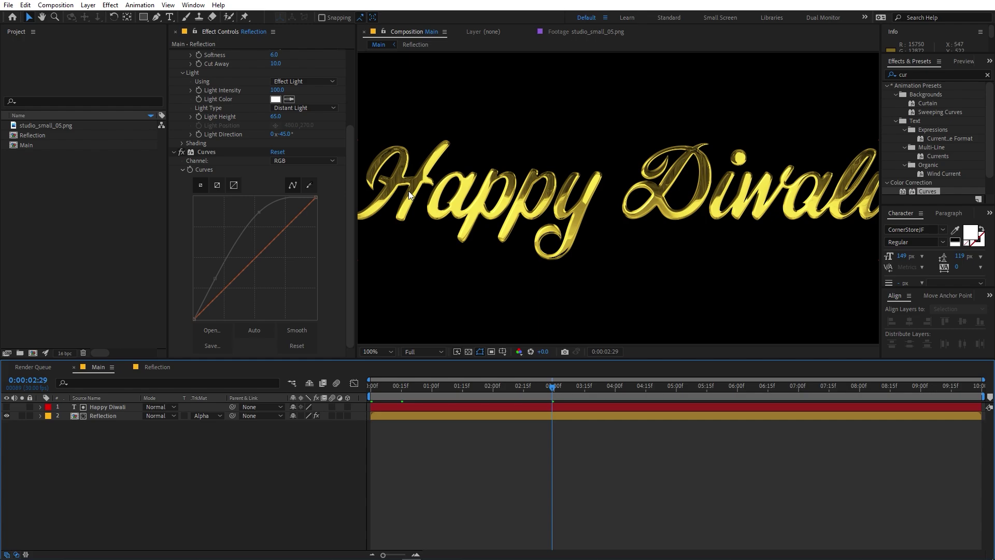
key("comma")
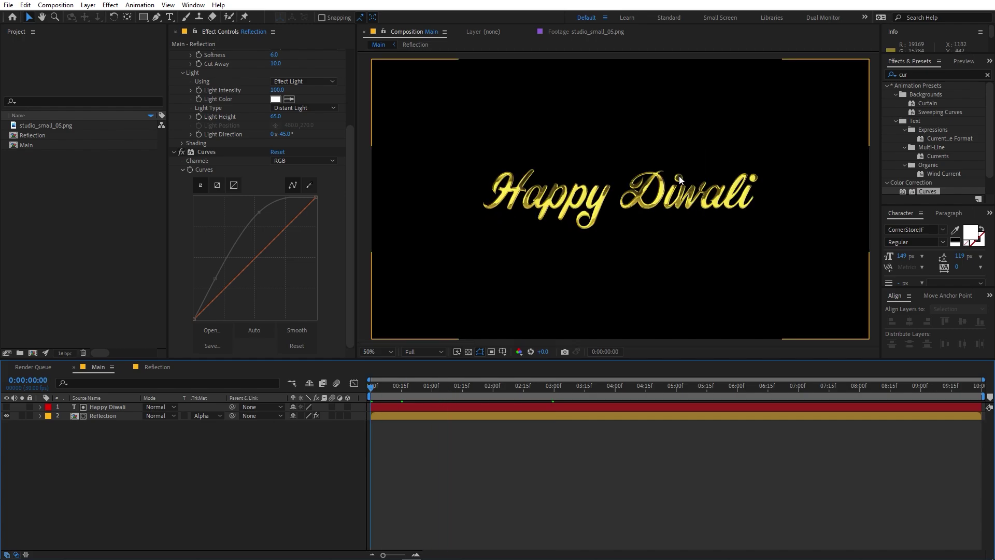
Step: Move the final Shift Center To keyframe on Reflection to 2549,540
key("Home")
left_click(110, 416)
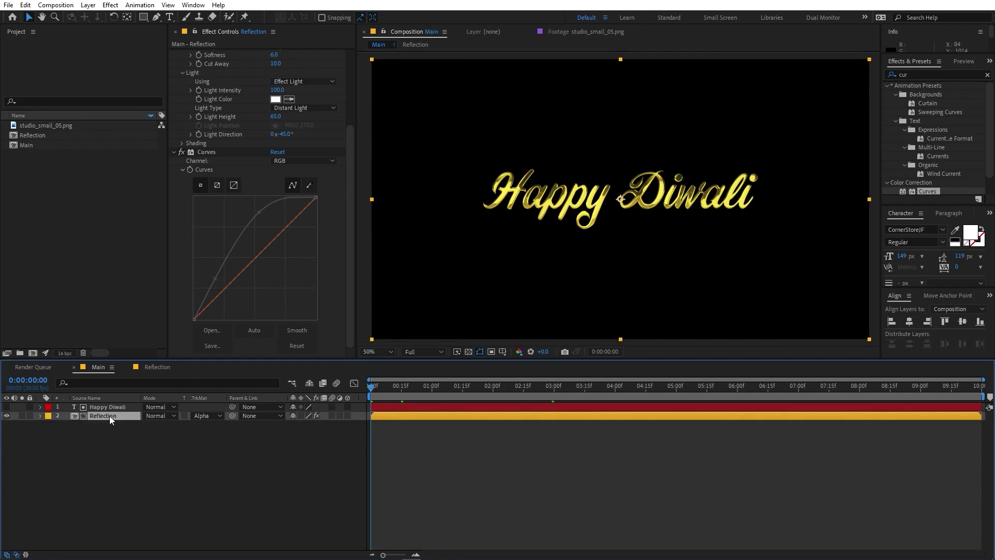
key("u")
key("End")
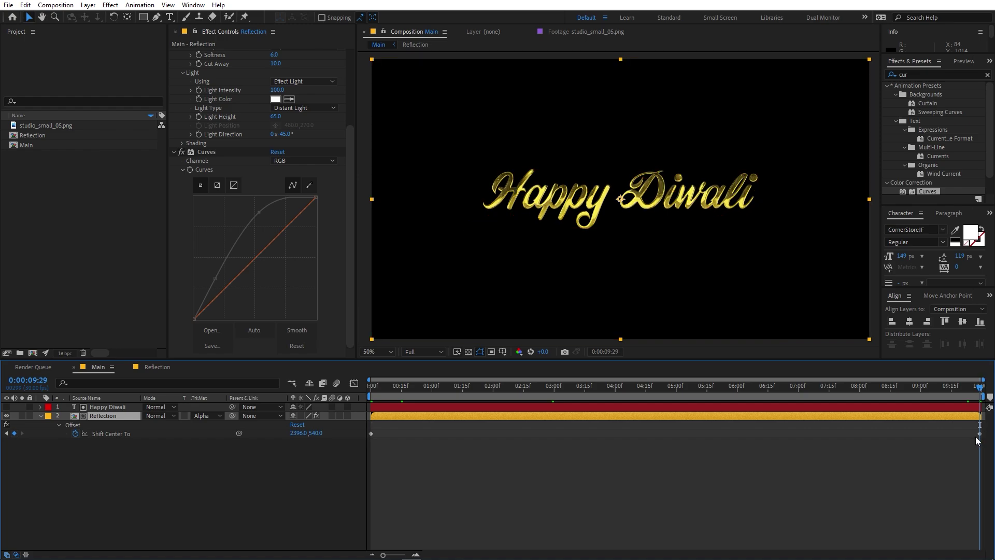
scroll(295, 133, "up", 5)
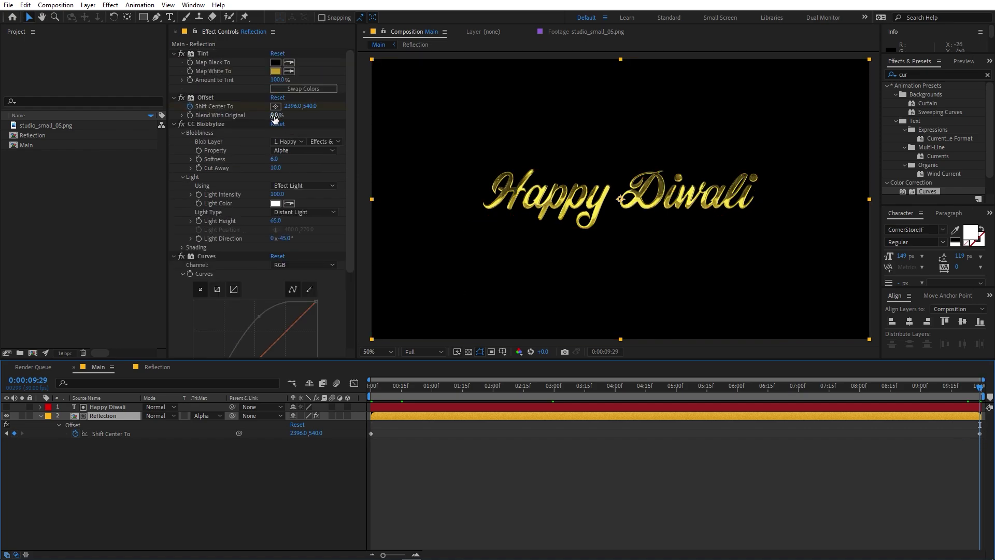
left_click_drag(293, 106, 405, 393)
Step: Replay the sweep from the start and return the view to half size
key("Home")
key("space")
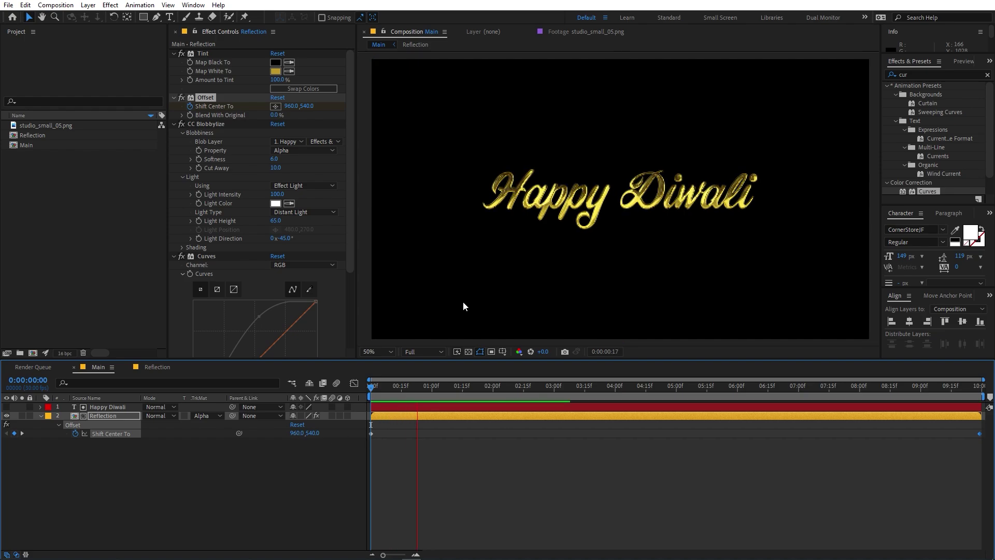
left_click(244, 477)
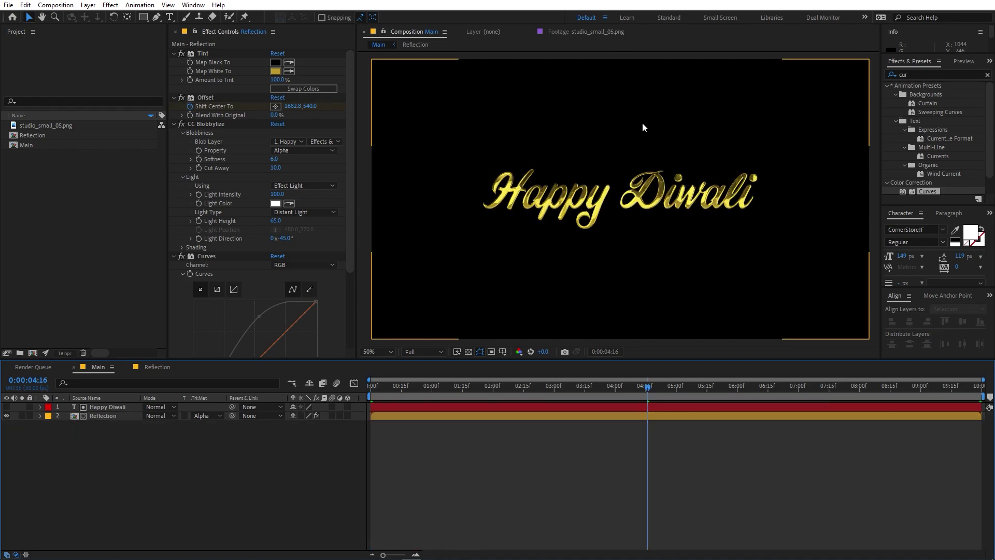
key("comma")
key("comma")
key("period")
Step: Create a black 1920×1080 solid named Black Solid 1 at the top of the Main composition
right_click(126, 479)
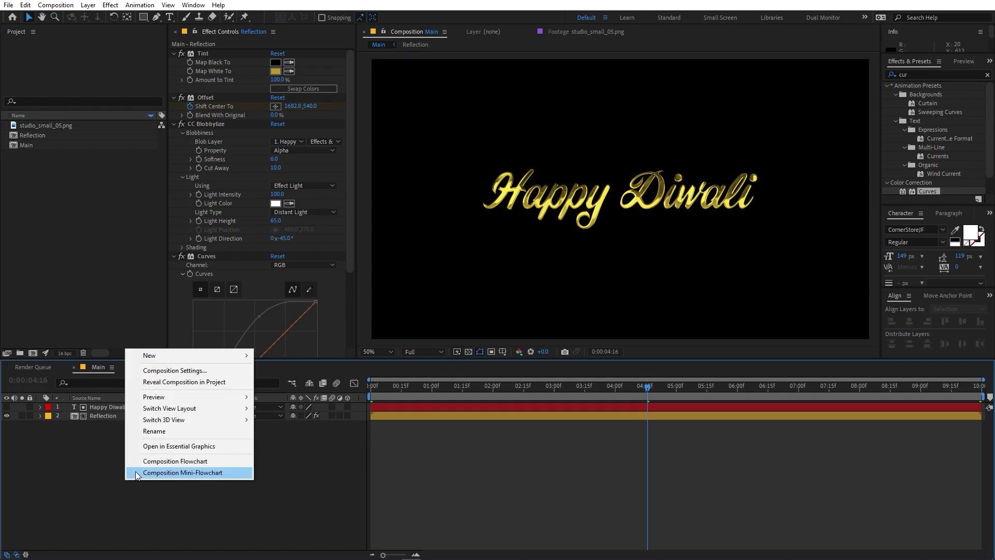
mouse_move(180, 354)
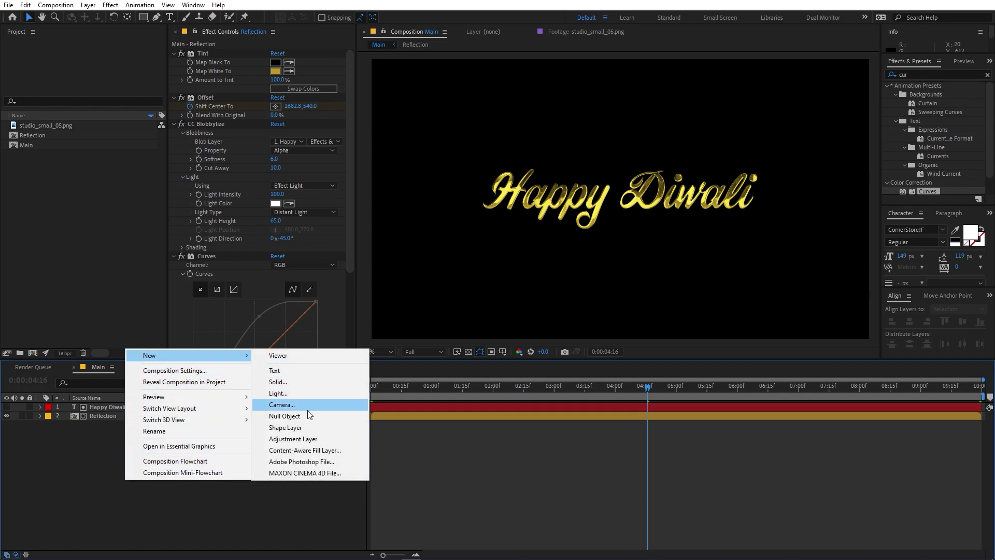
left_click(279, 382)
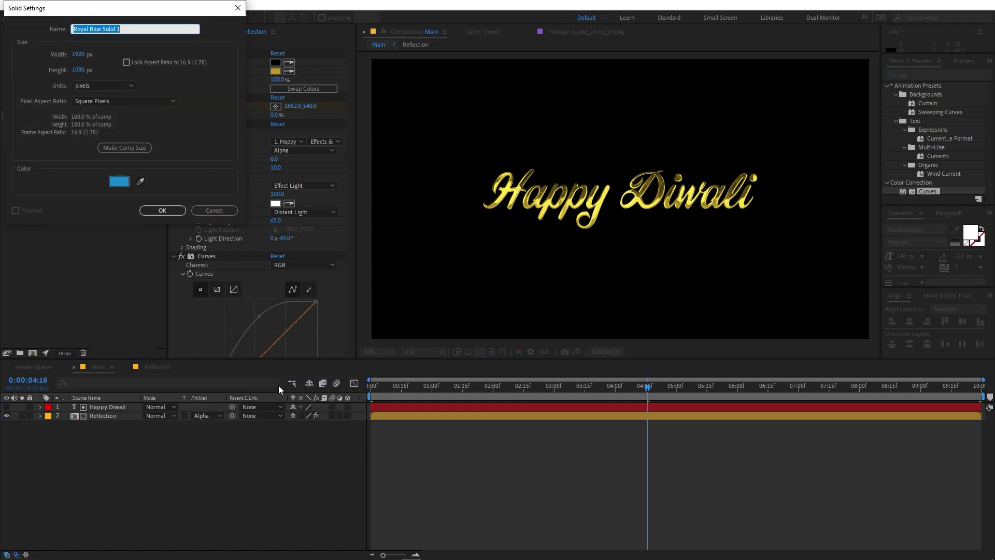
left_click(125, 184)
left_click(101, 363)
left_click(326, 238)
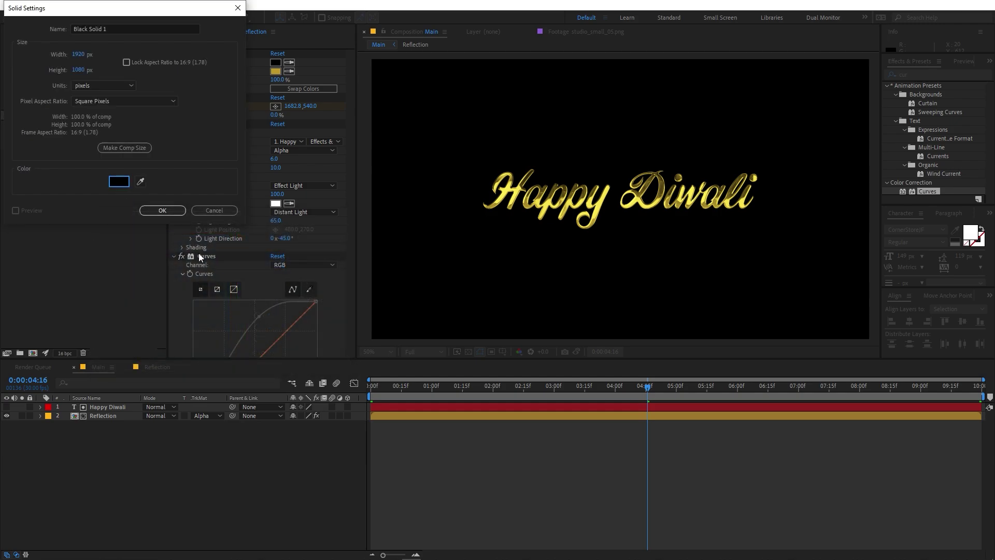
left_click(166, 212)
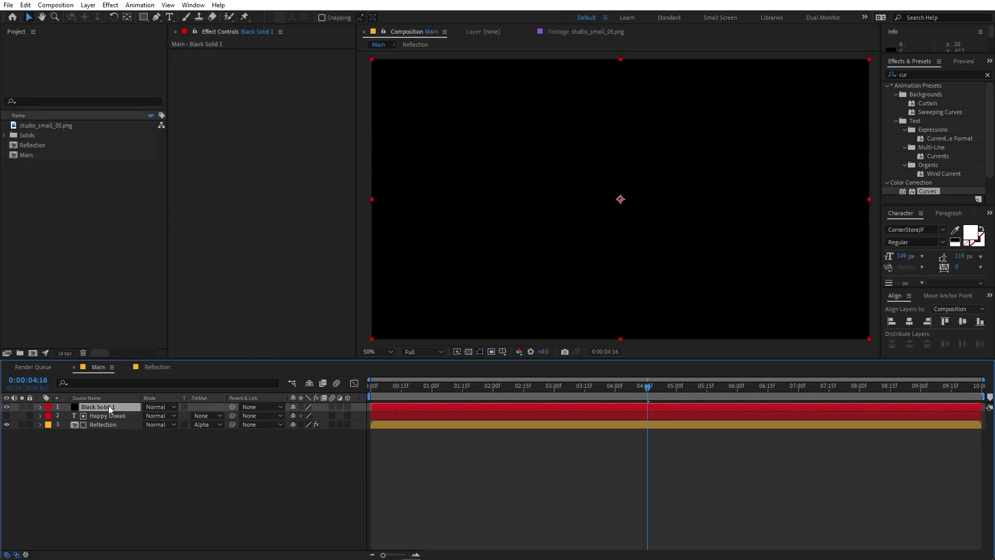
Step: Apply CC Particle Systems II to Black Solid 1 and check the spray at one second
left_click(937, 73)
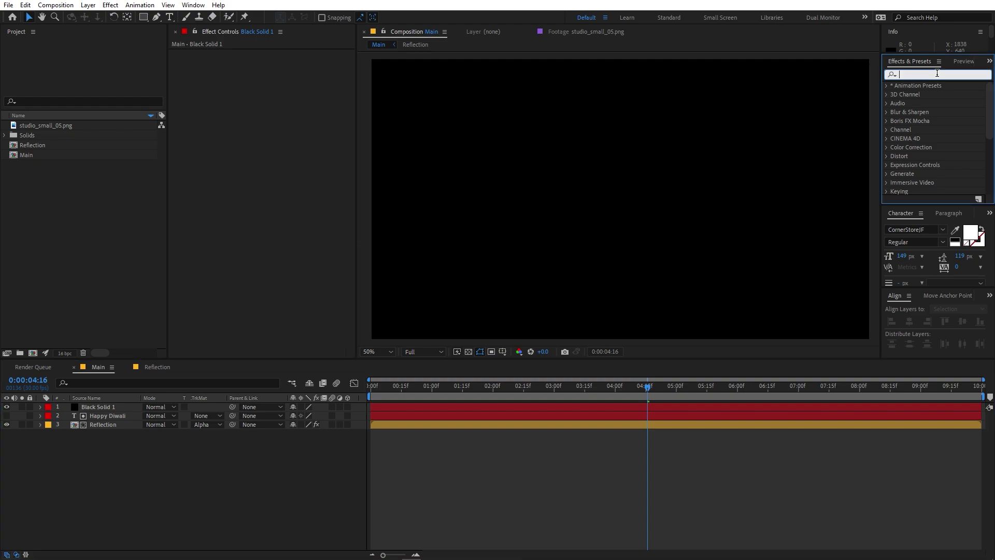
type("cc")
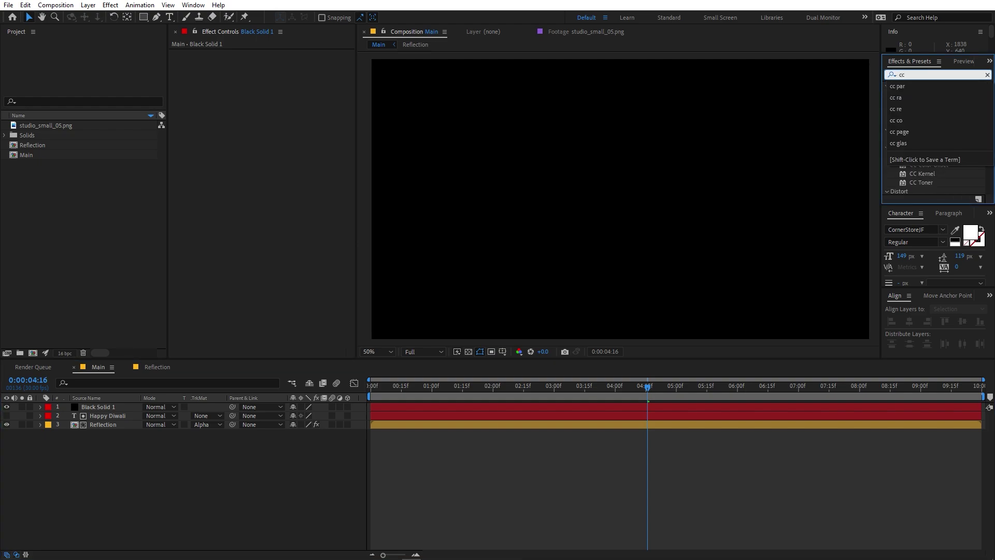
type(" part")
left_click_drag(927, 94, 117, 407)
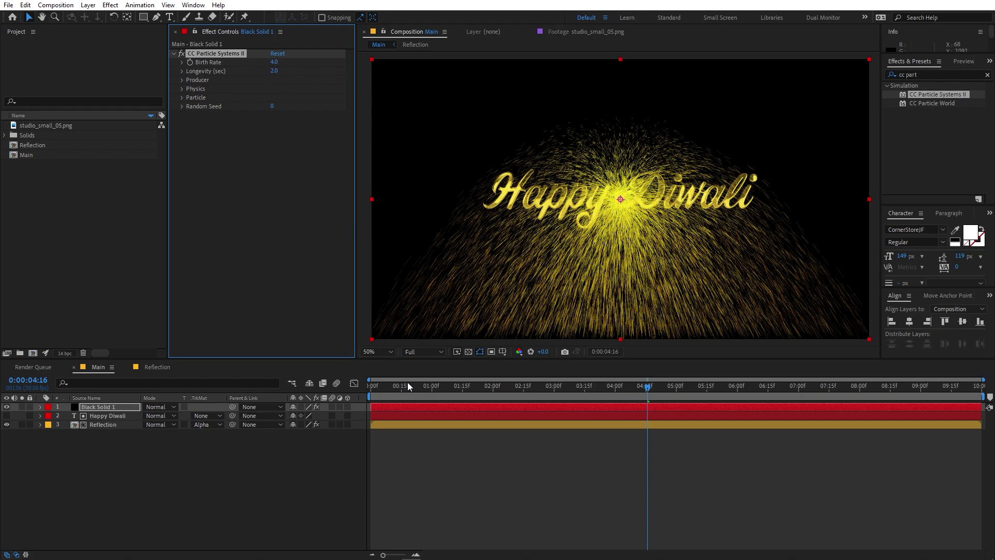
left_click_drag(408, 386, 435, 409)
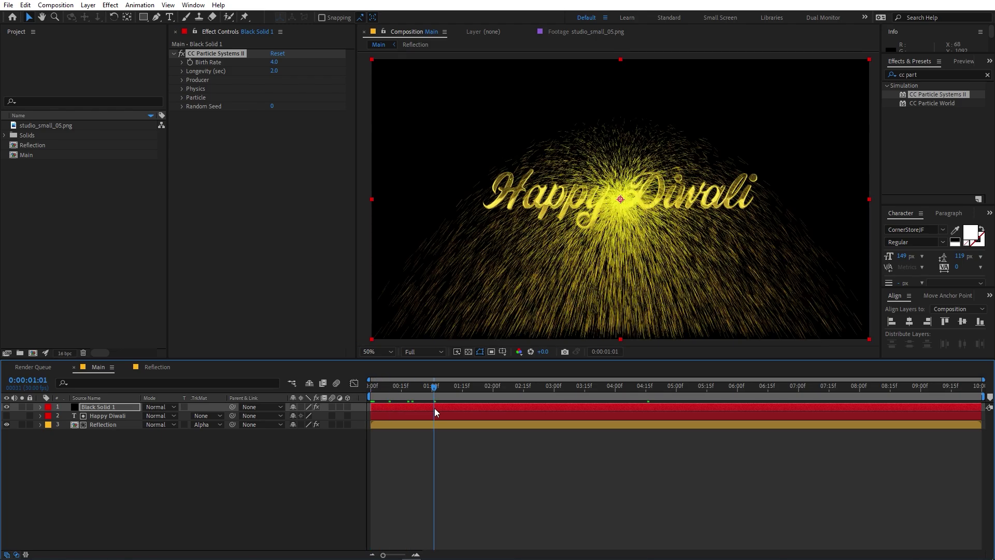
Step: Lower the particle Birth Rate to 0.5 and set Longevity to 3 seconds
left_click(275, 63)
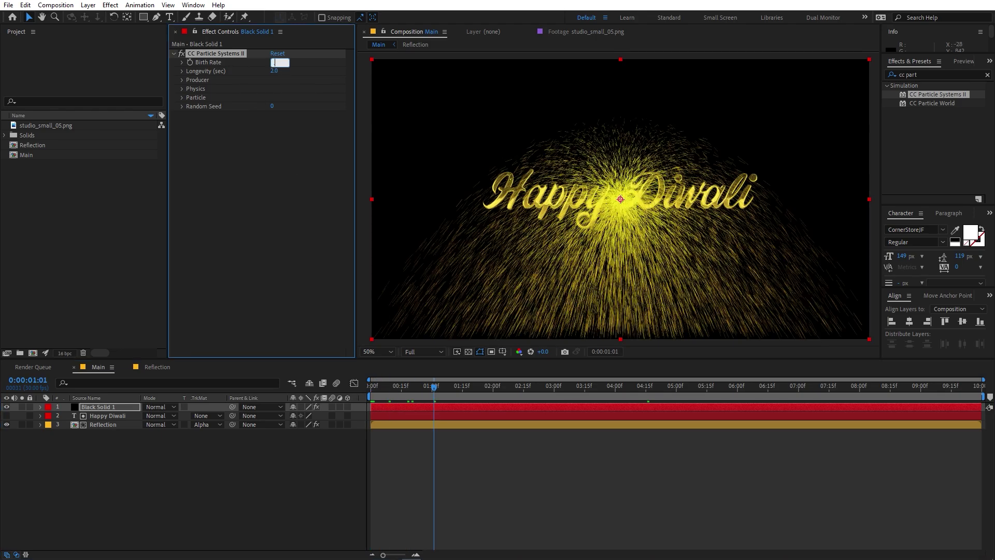
type("0.5")
key("Return")
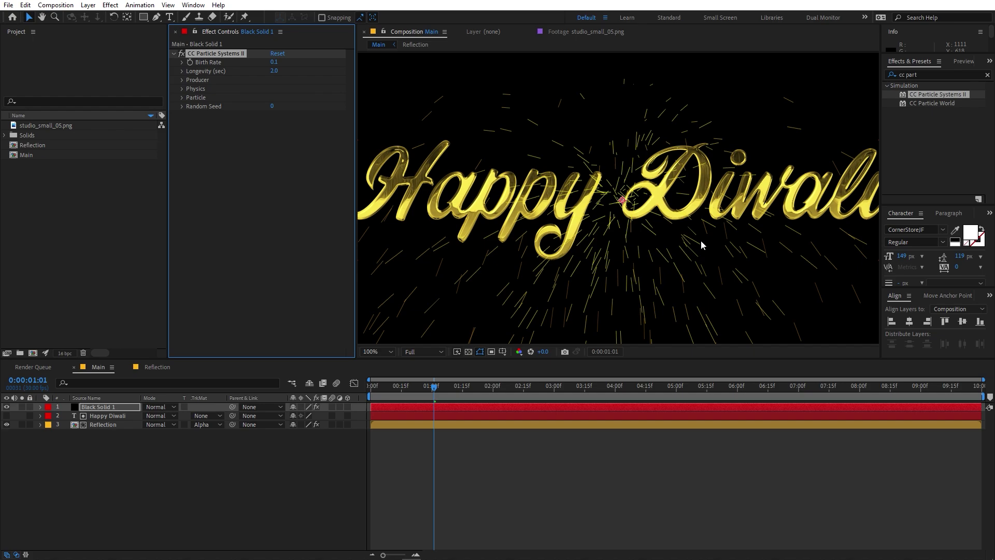
left_click(274, 72)
type("3")
key("Return")
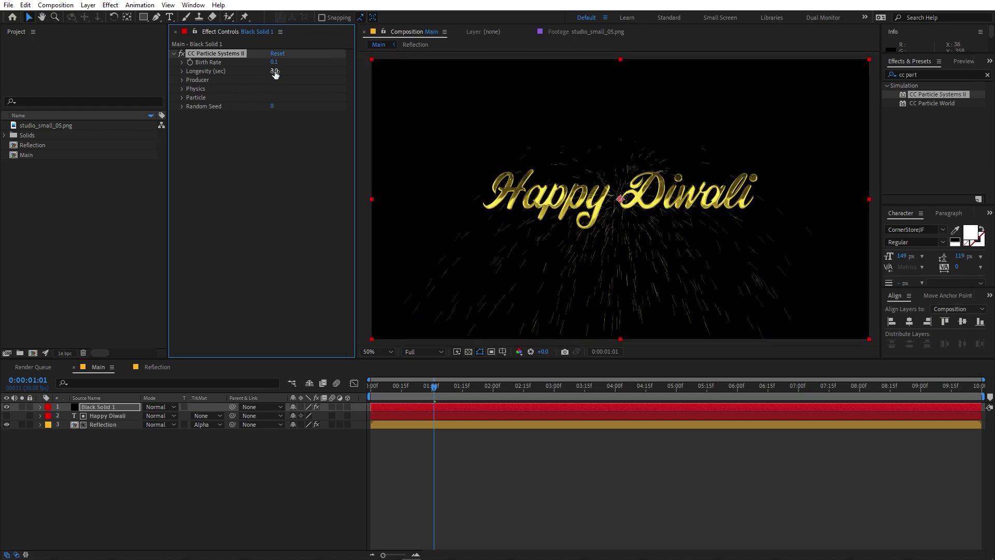
Step: Widen the Producer emitter to Radius X 103 and Radius Y 22
left_click(182, 80)
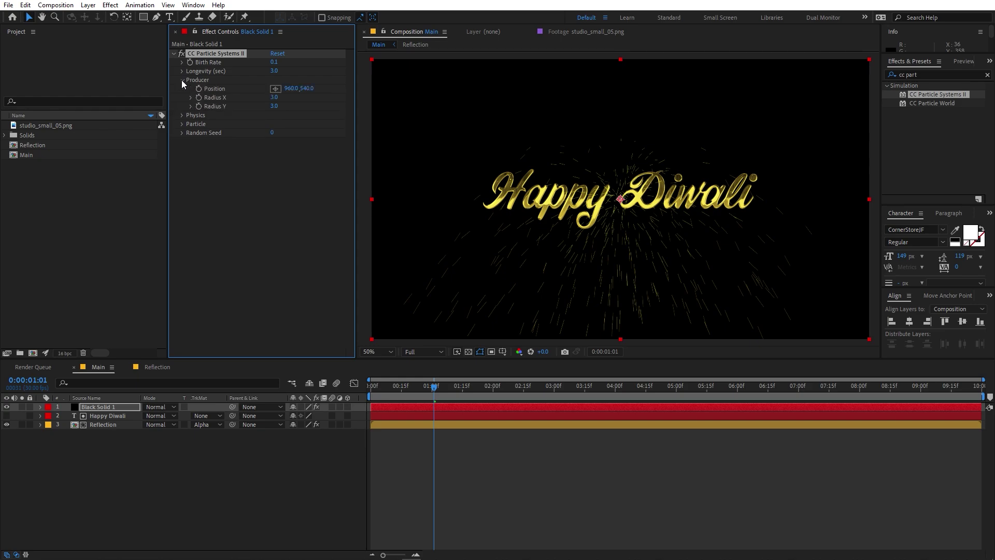
left_click_drag(275, 97, 345, 113)
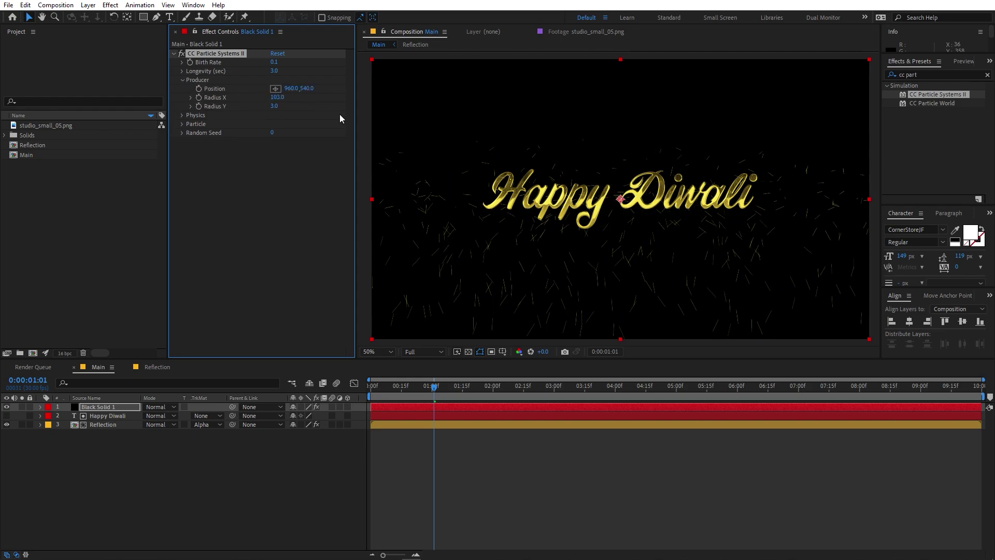
mouse_move(276, 108)
left_mouse_down()
mouse_move(335, 99)
mouse_move(503, 155)
mouse_move(521, 174)
left_mouse_up()
Step: Set Physics Velocity to 0.1, Animation to Fractal Explosive and Gravity to -0.1
left_click(182, 115)
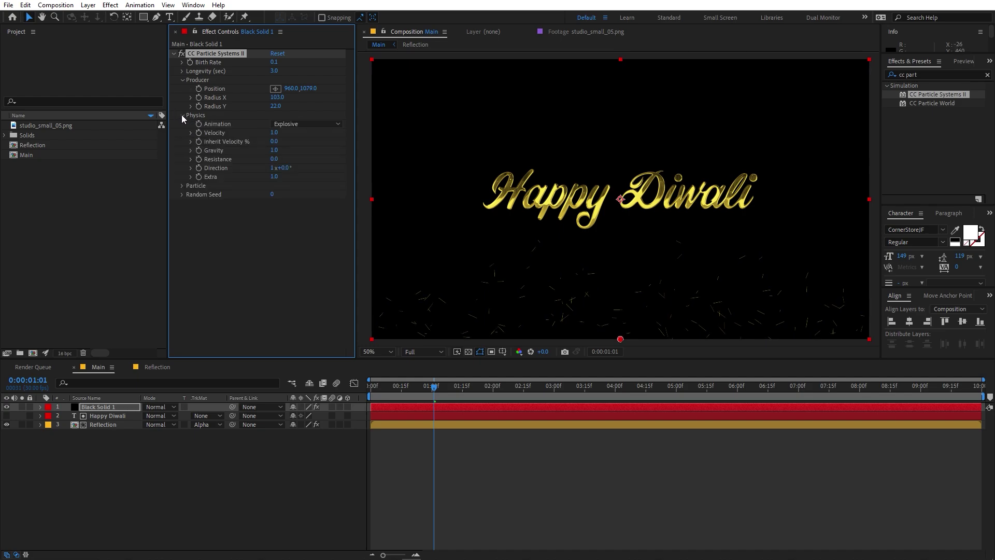
left_click(274, 133)
type(".1")
left_click(307, 124)
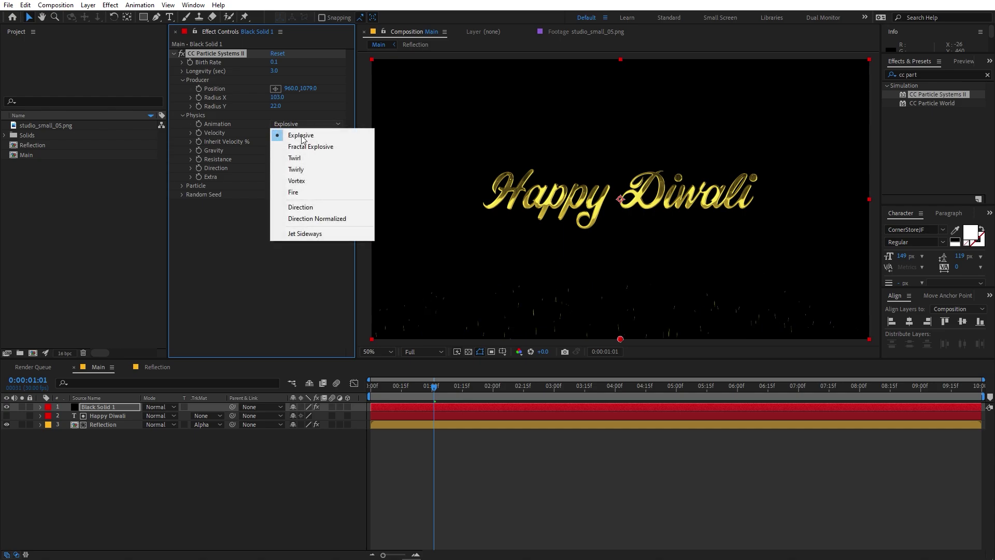
left_click(307, 147)
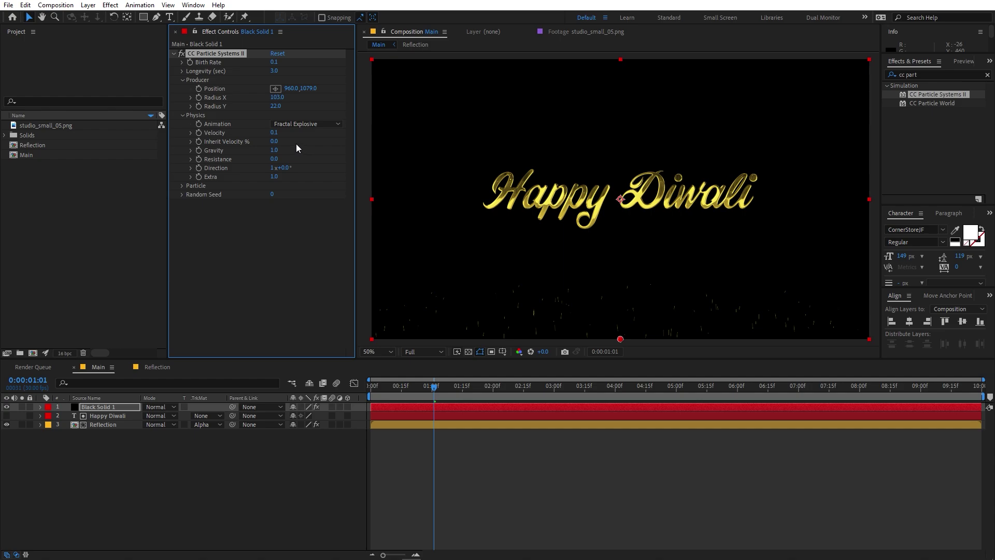
left_click(274, 150)
type("-0.1")
key("Return")
Step: Preview the rising particles, then park the time at 1 second 10 frames
key("space")
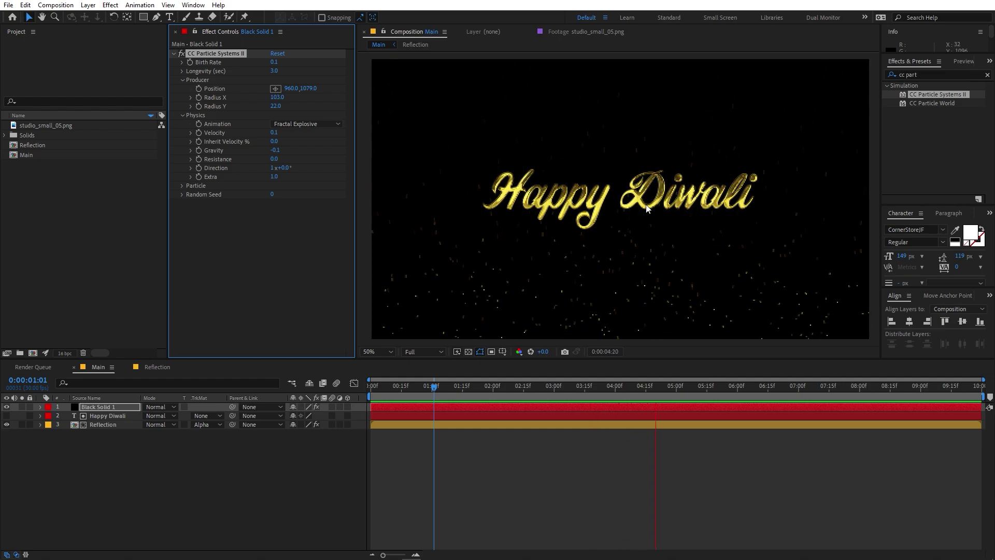
left_click(442, 387)
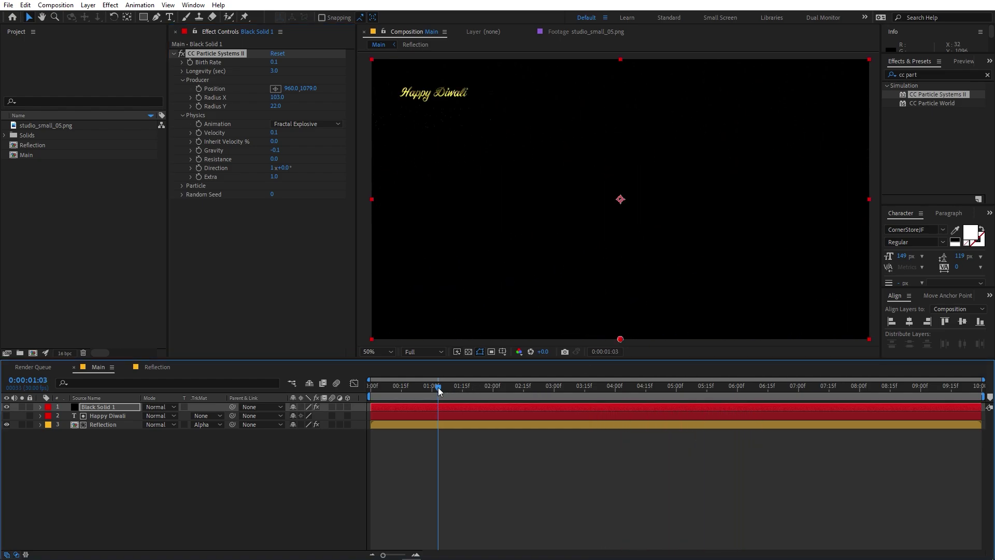
left_click_drag(443, 387, 453, 389)
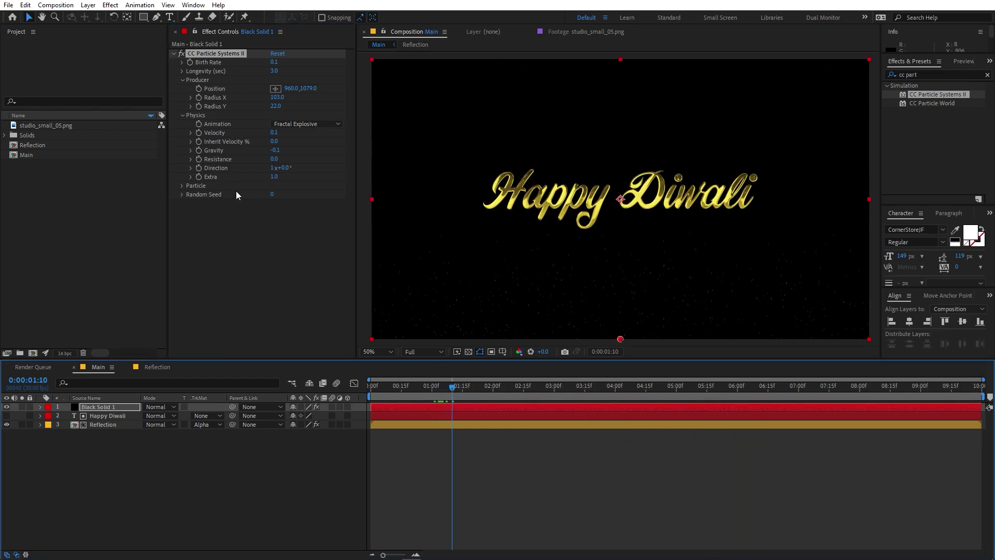
Step: Make the particles QuadPolygon with Birth Size 0.11 and Size Variation 77%
left_click(181, 185)
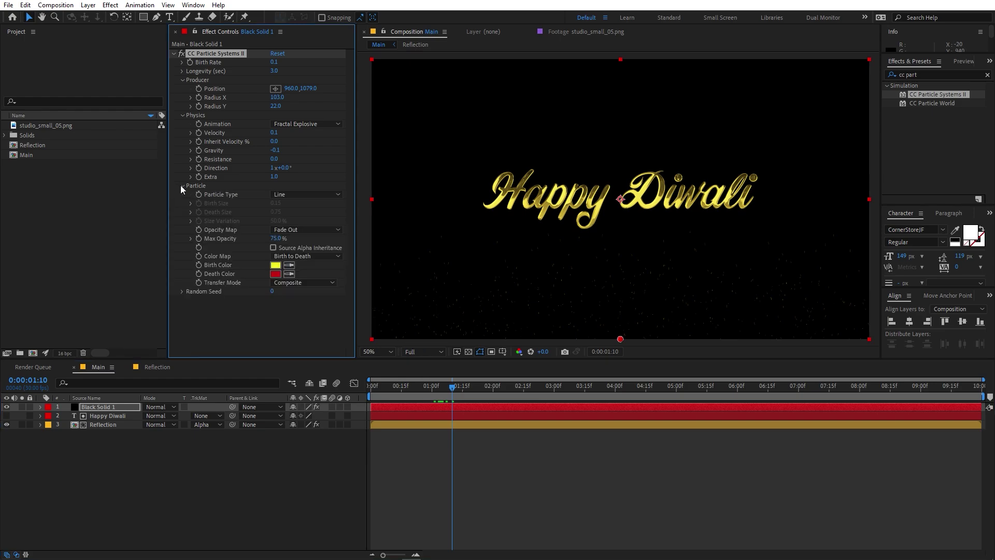
left_click(319, 196)
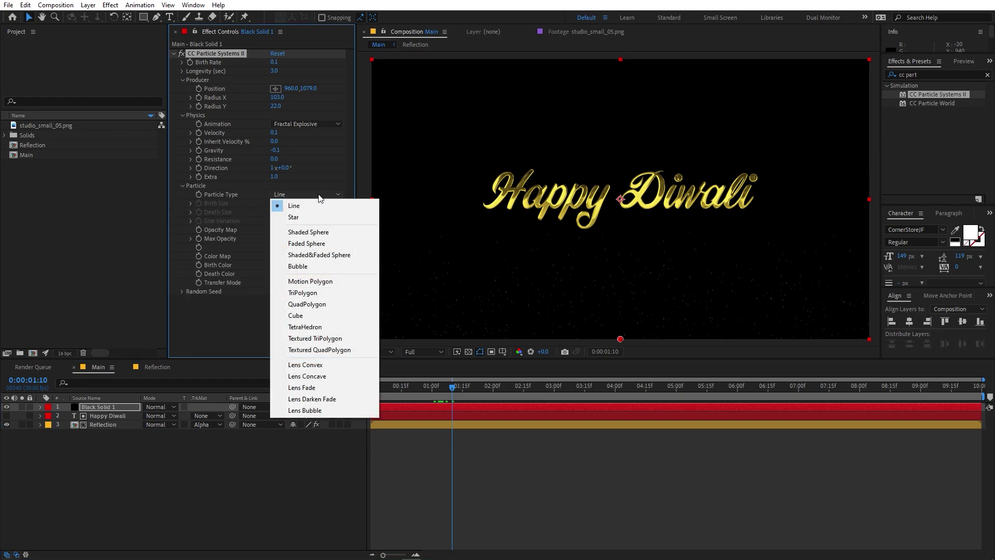
left_click(322, 303)
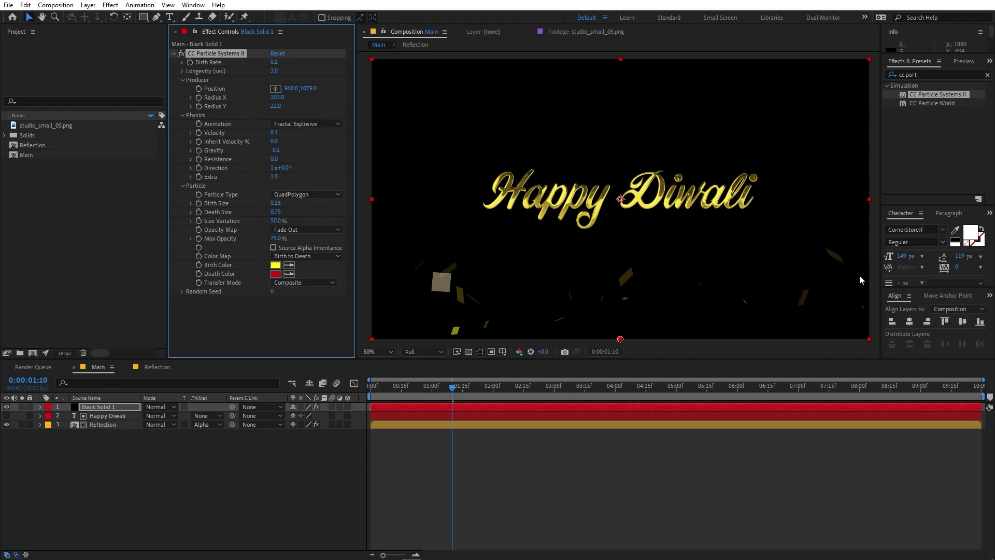
left_click_drag(482, 388, 560, 397)
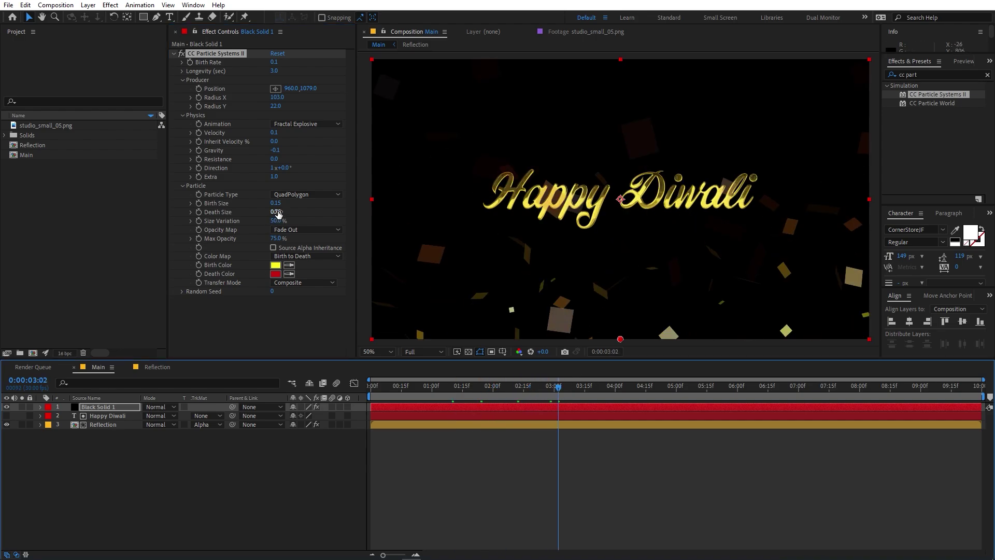
left_click_drag(276, 203, 274, 204)
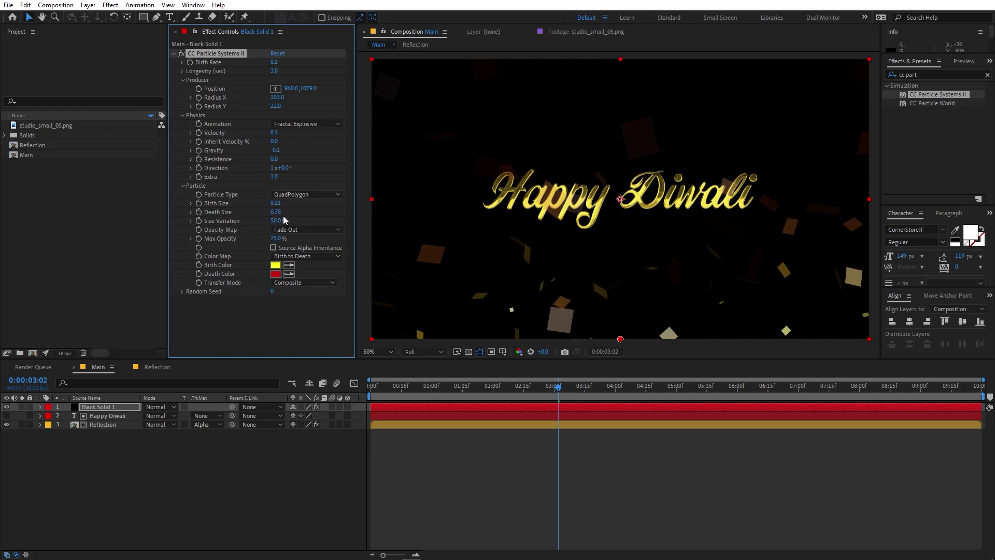
mouse_move(276, 220)
left_mouse_down()
mouse_move(321, 221)
mouse_move(293, 222)
left_mouse_up()
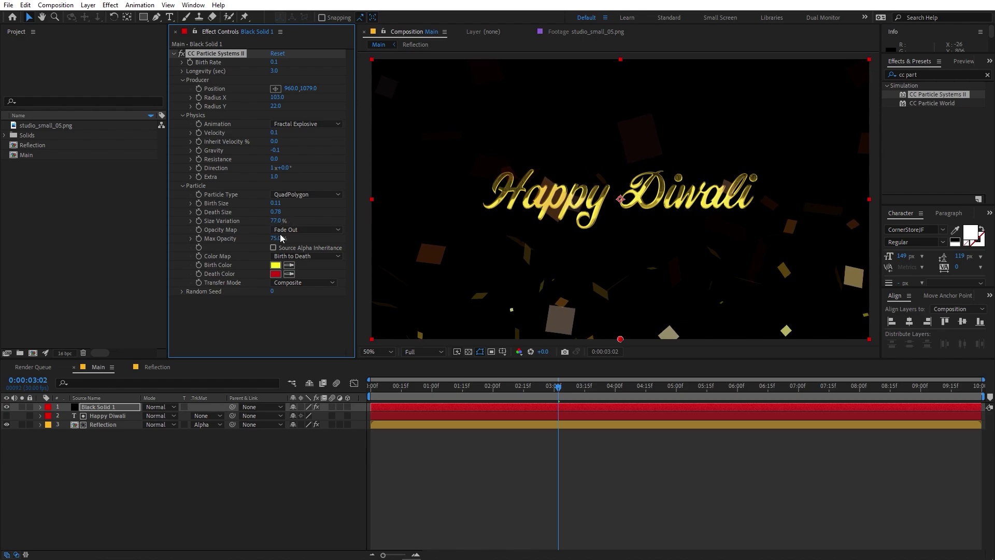
Step: Set both Birth Color and Death Color of the particles to gold F0C914
left_click(289, 275)
left_click(275, 266)
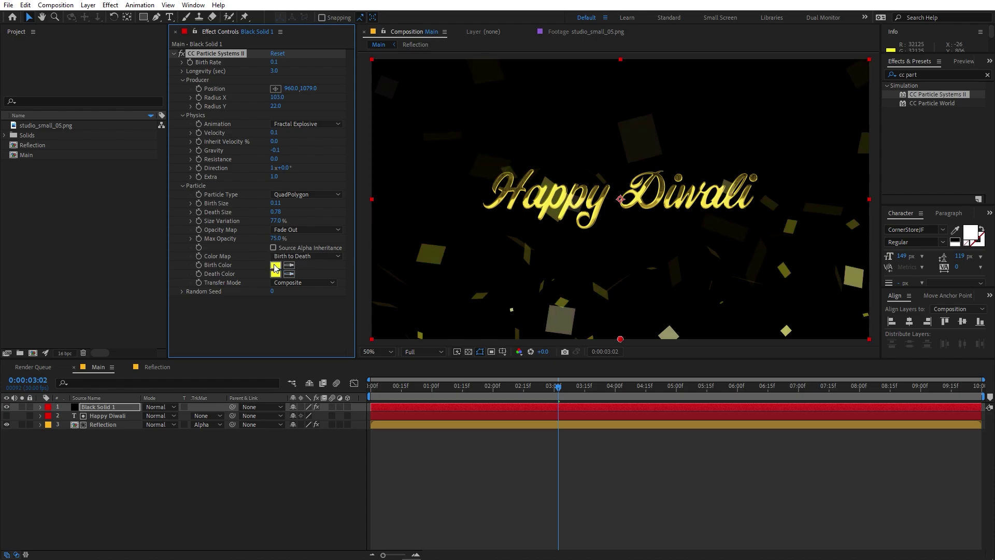
left_click(274, 267)
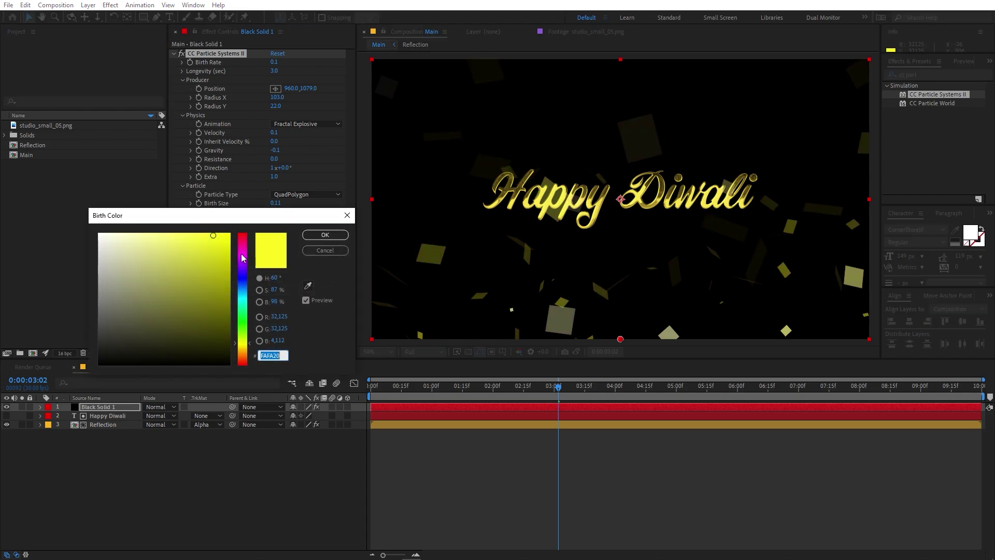
left_click_drag(246, 348, 246, 351)
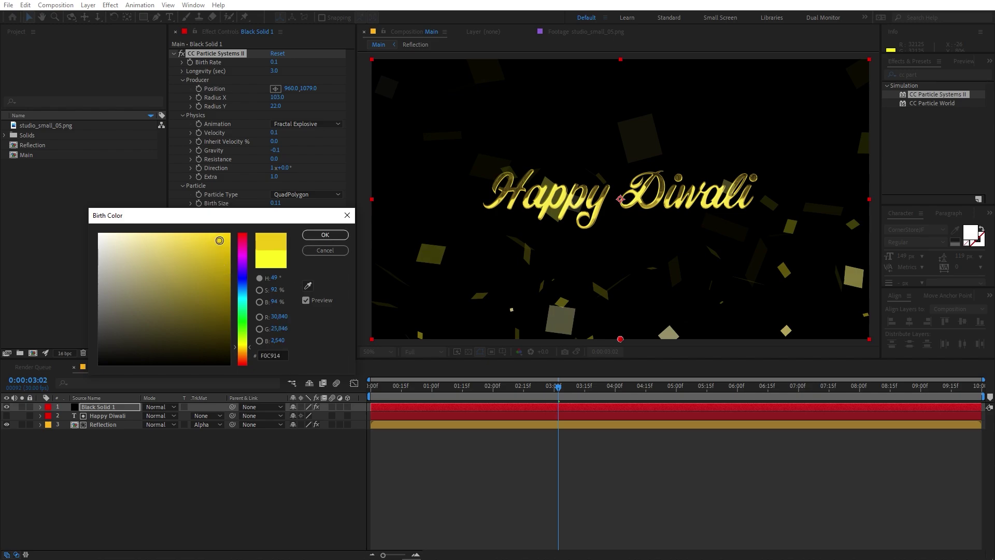
left_click(325, 235)
left_click(289, 274)
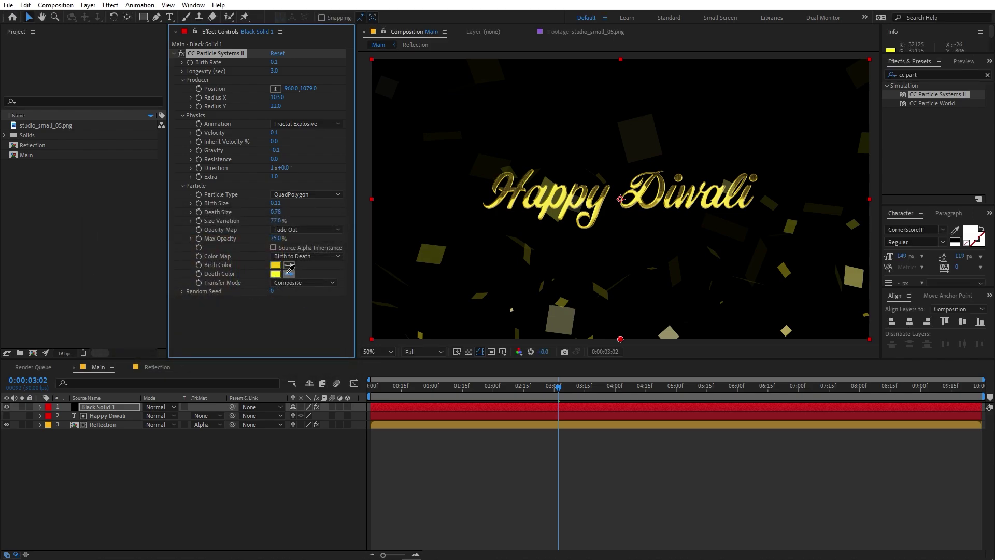
left_click(275, 265)
key("Home")
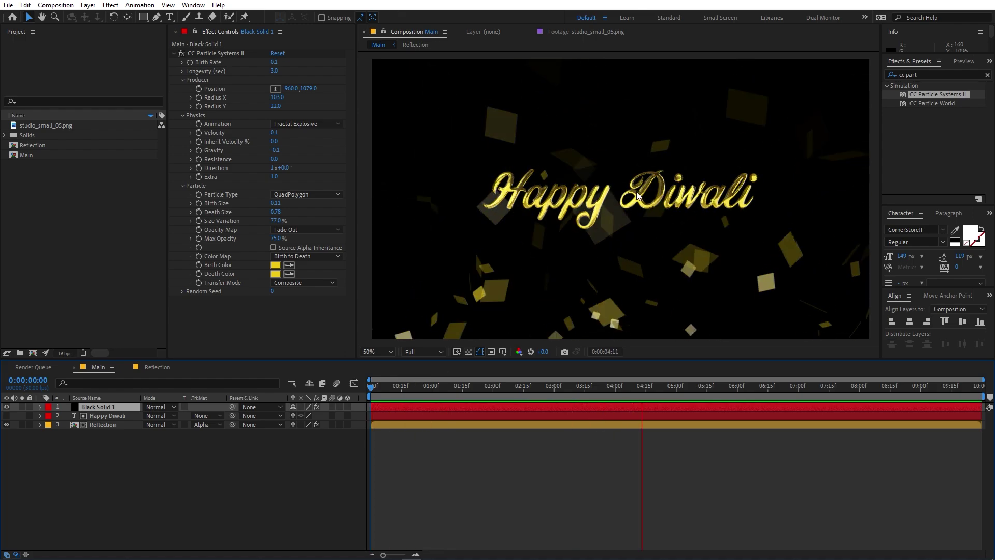
Step: Add particle Resistance of 5.5 and preview the result from the first frame
key("space")
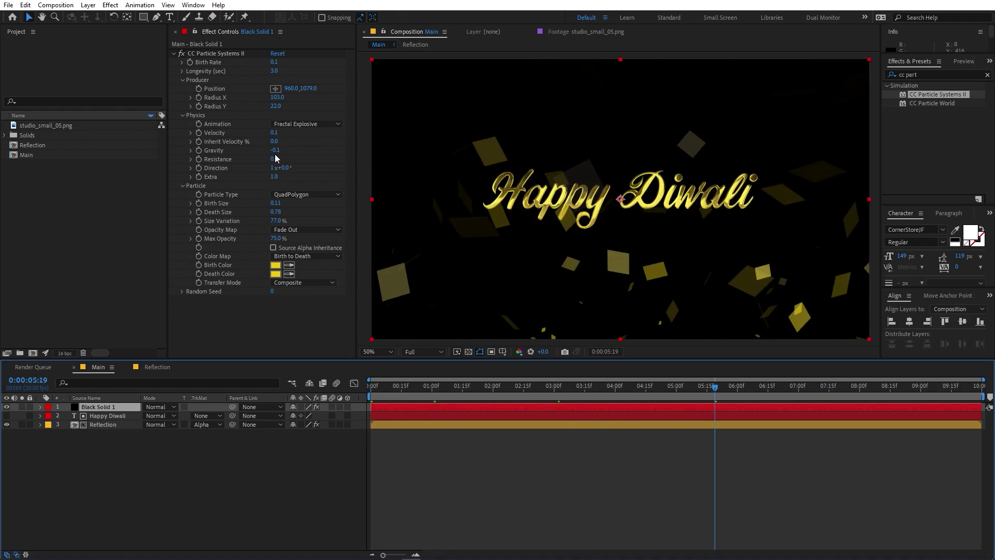
left_click_drag(279, 161, 305, 160)
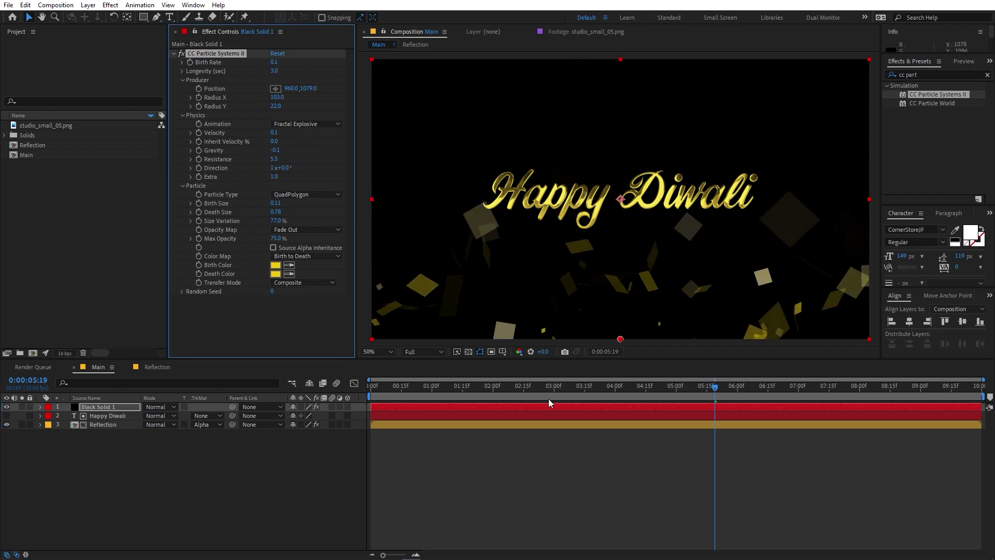
left_click(132, 434)
key("Home")
key("space")
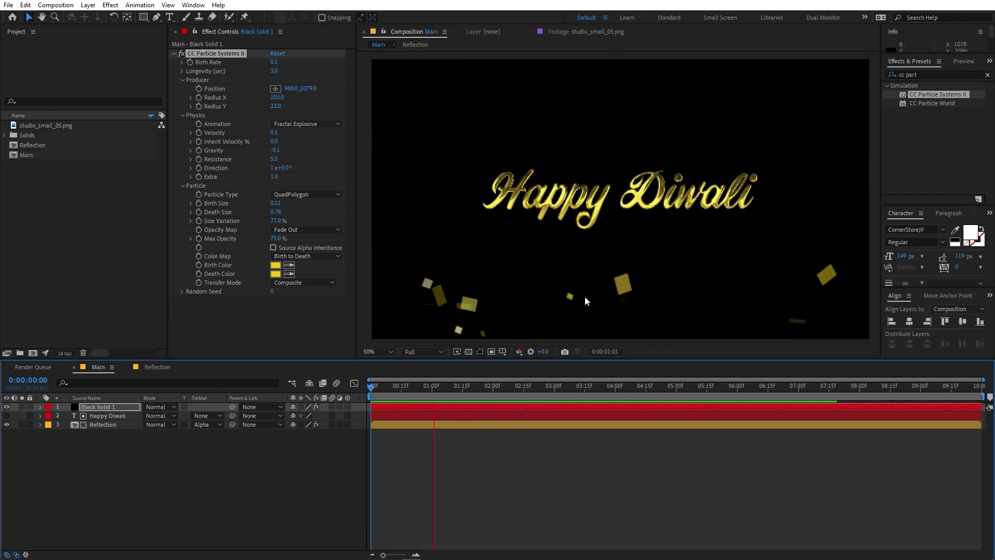
key("space")
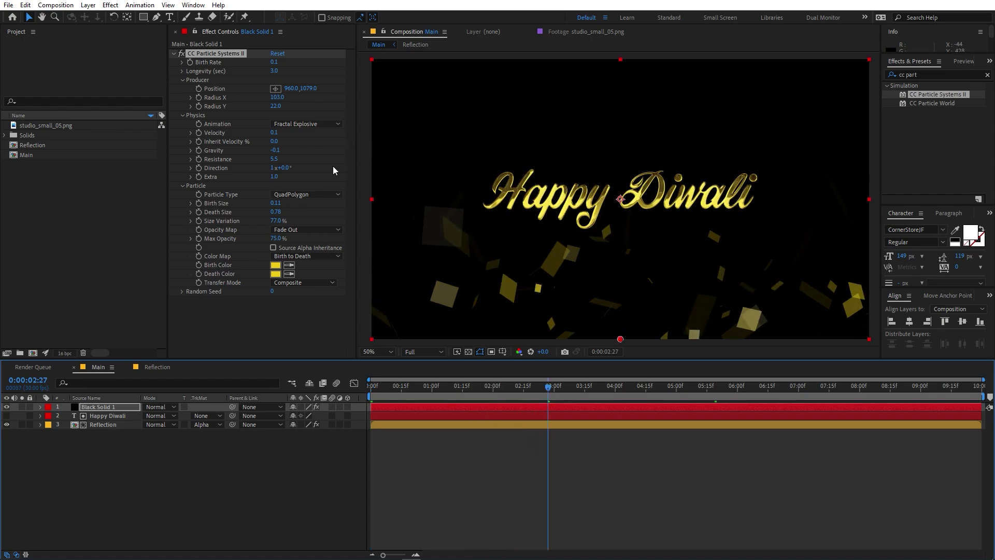
Step: Raise Velocity to 0.6, stretch Radius Y to 110, and shift the particle layer earlier
left_click_drag(273, 133, 331, 166)
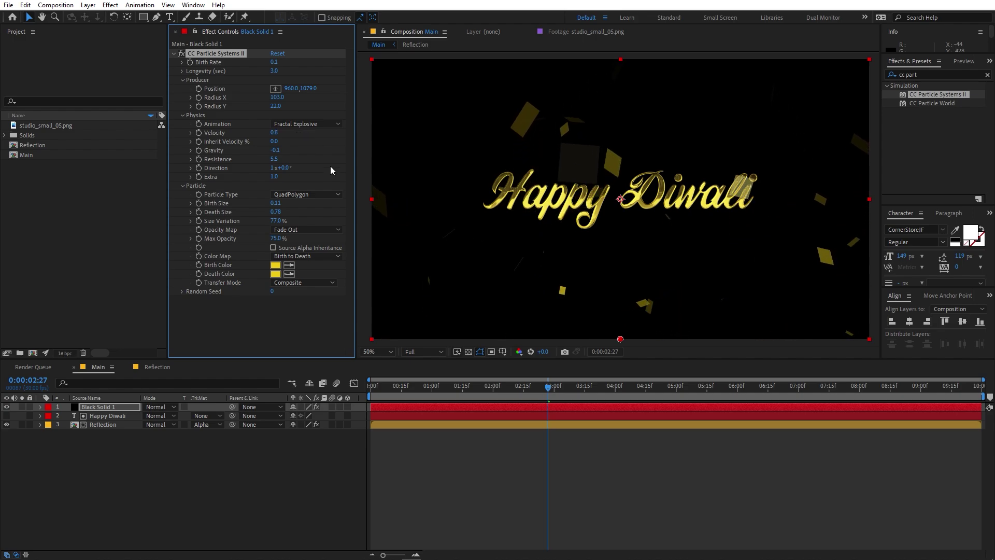
key("space")
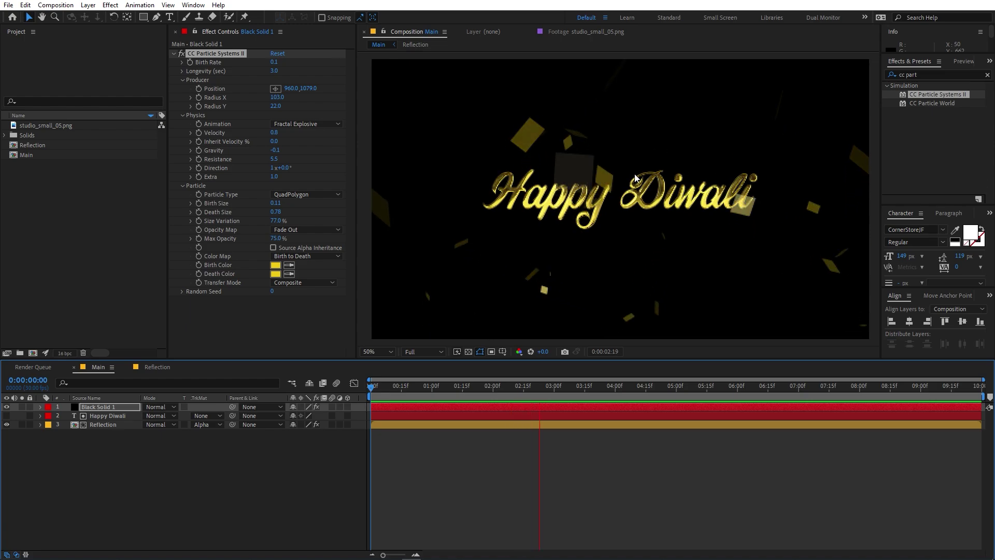
key("space")
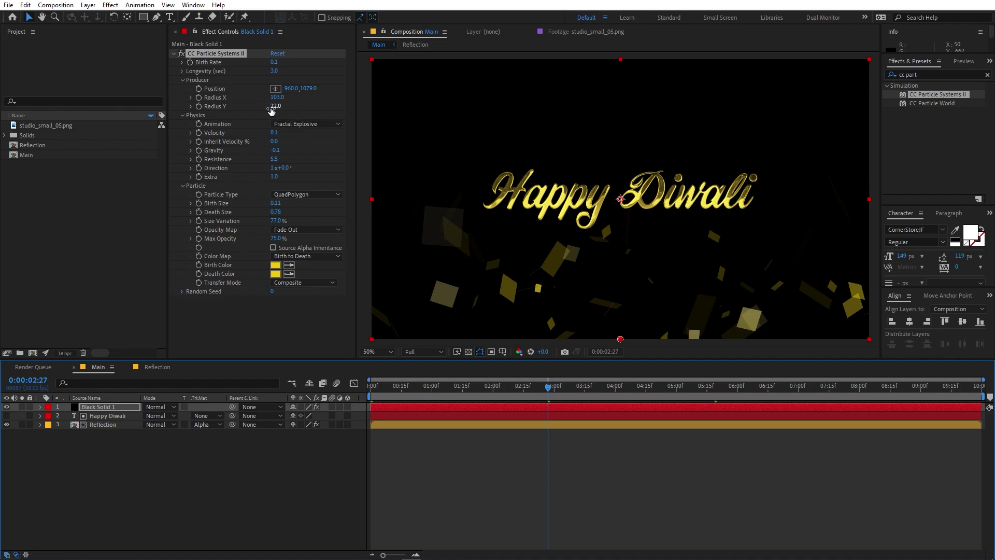
mouse_move(271, 109)
left_mouse_down()
mouse_move(304, 112)
mouse_move(286, 109)
left_mouse_up()
left_click(459, 397)
key("space")
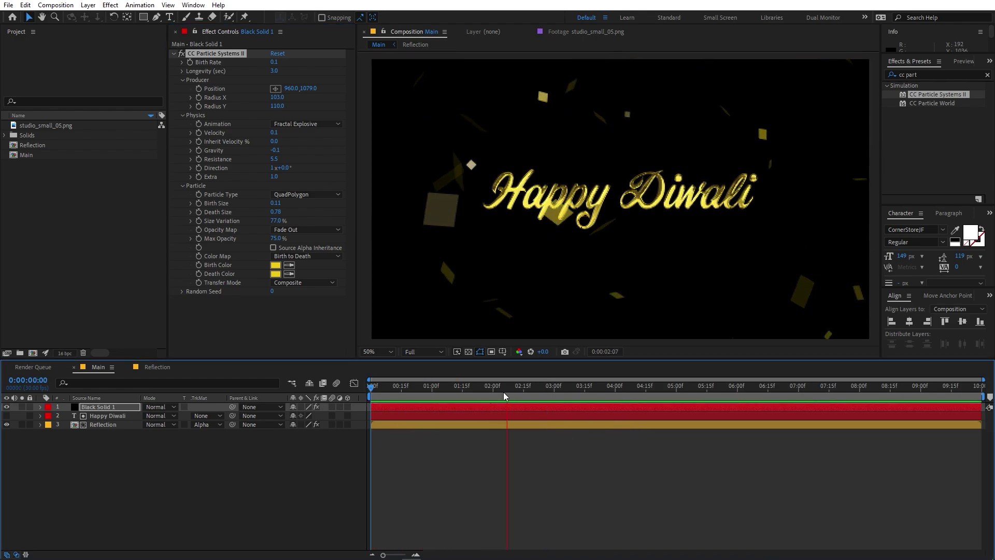
left_click_drag(509, 406, 484, 409)
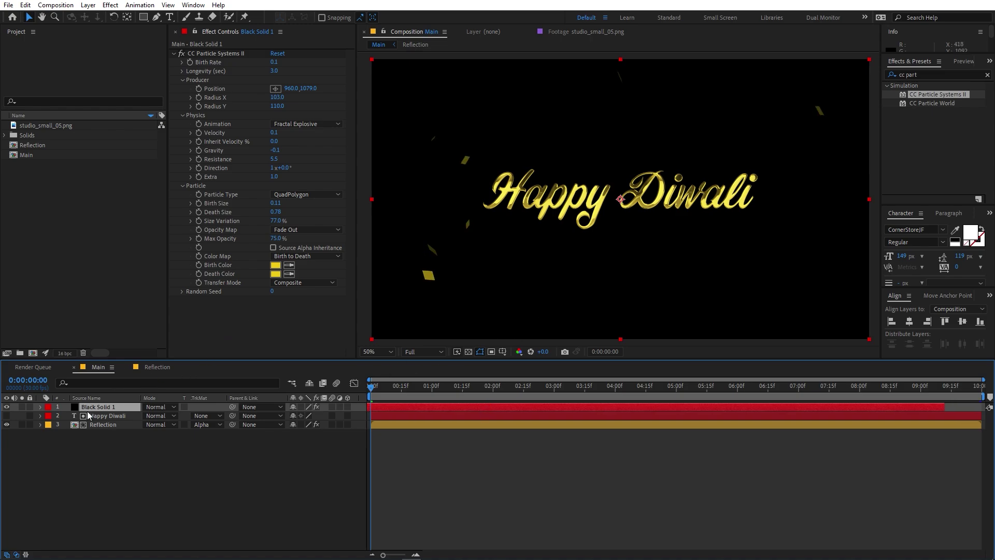
Step: Apply a Glow to the particle layer with a larger radius and dimmer intensity
left_click(928, 74)
type("glow")
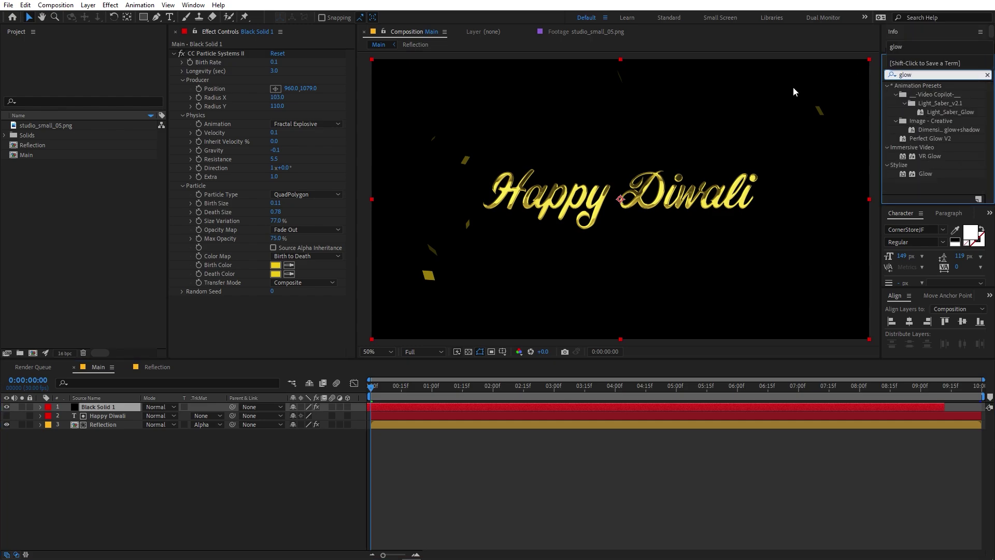
left_click_drag(926, 174, 219, 267)
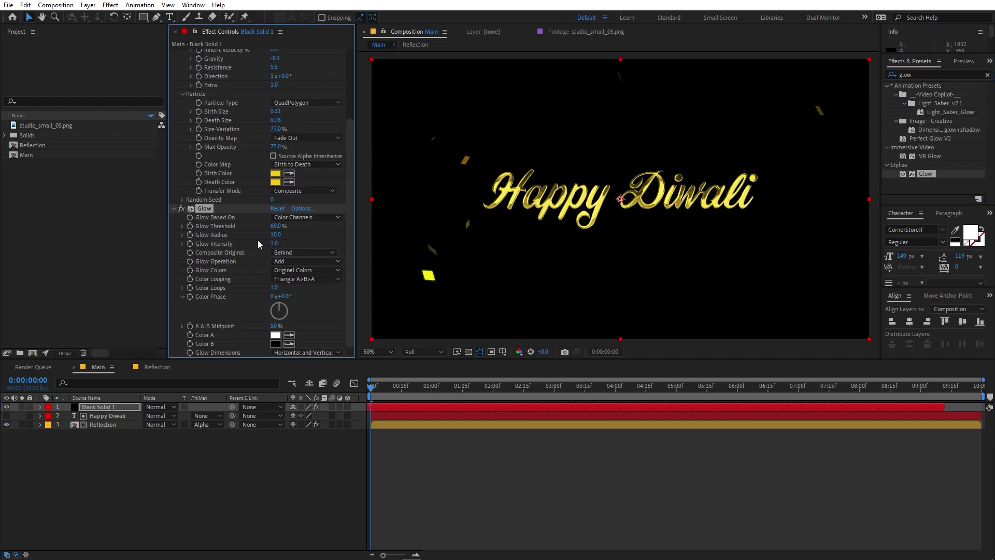
left_click_drag(275, 234, 292, 235)
left_click_drag(271, 243, 244, 245)
Step: Duplicate the Glow twice, widening the second to radius 97 and the third further
key("ctrl+d")
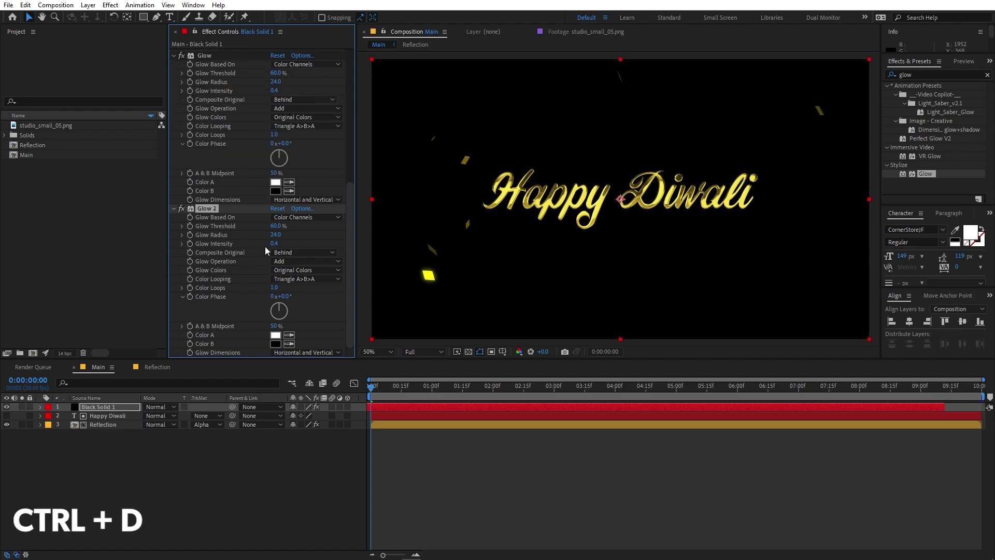
left_click_drag(275, 235, 308, 237)
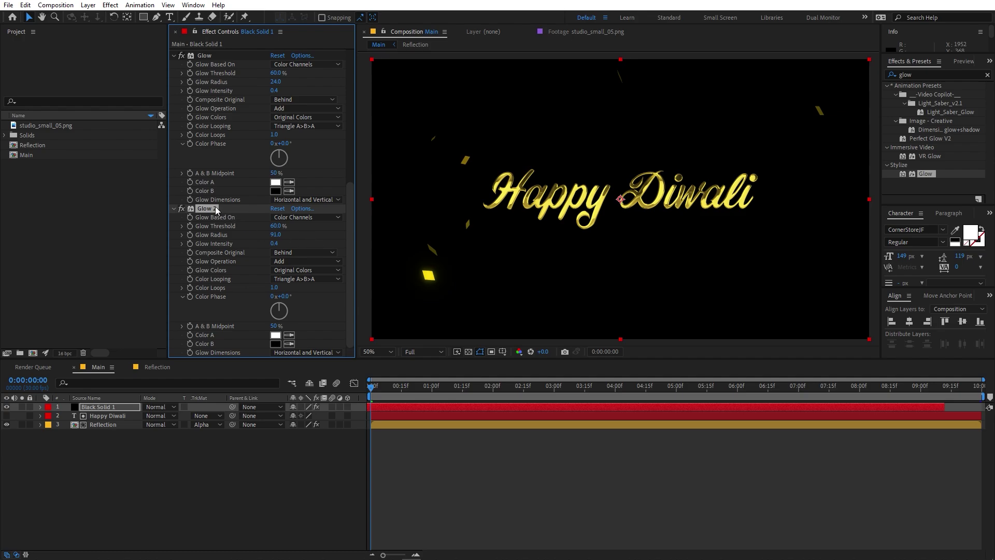
key("ctrl+d")
left_click_drag(275, 238, 326, 239)
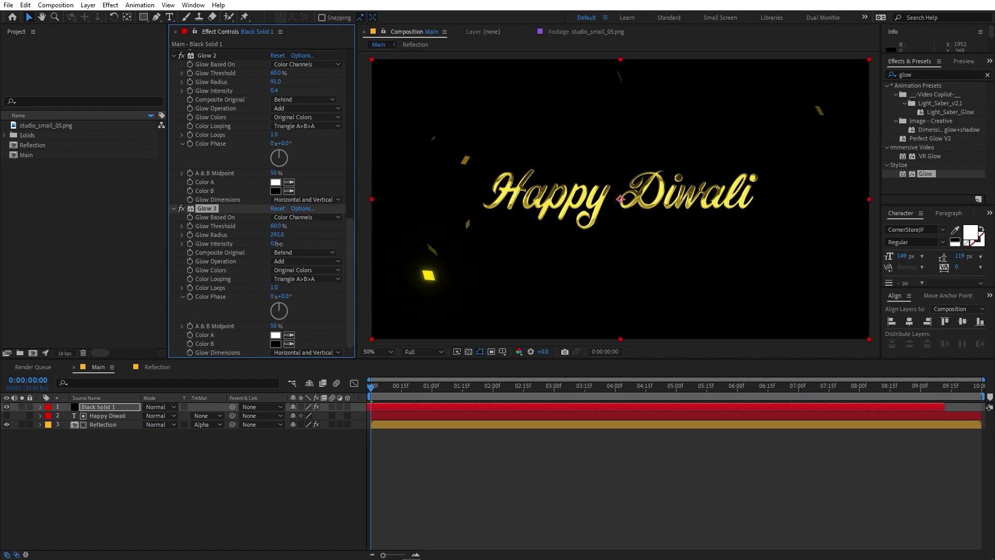
Step: Move the particle layer below Reflection, sample its Death Color from the comp, and preview
left_click_drag(404, 386, 455, 387)
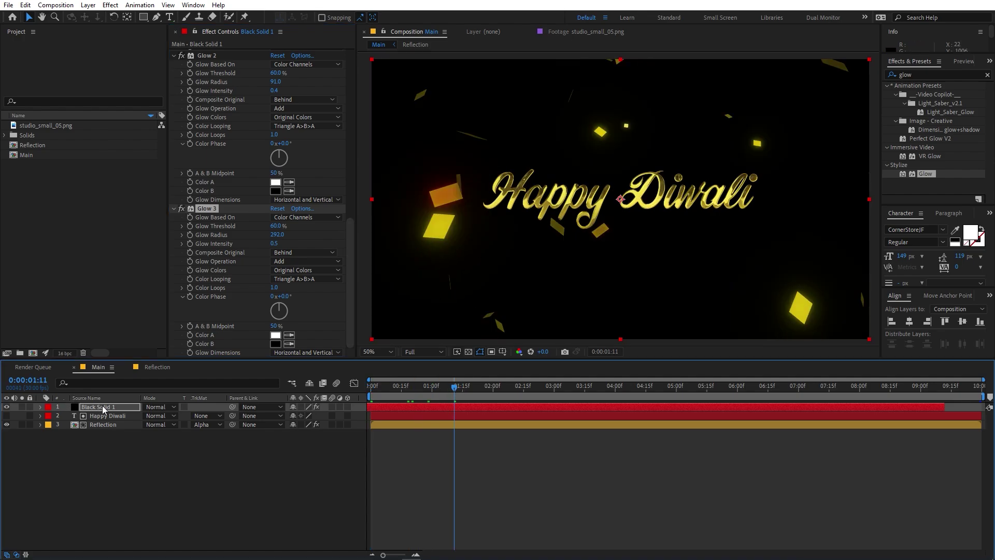
left_click_drag(103, 409, 107, 440)
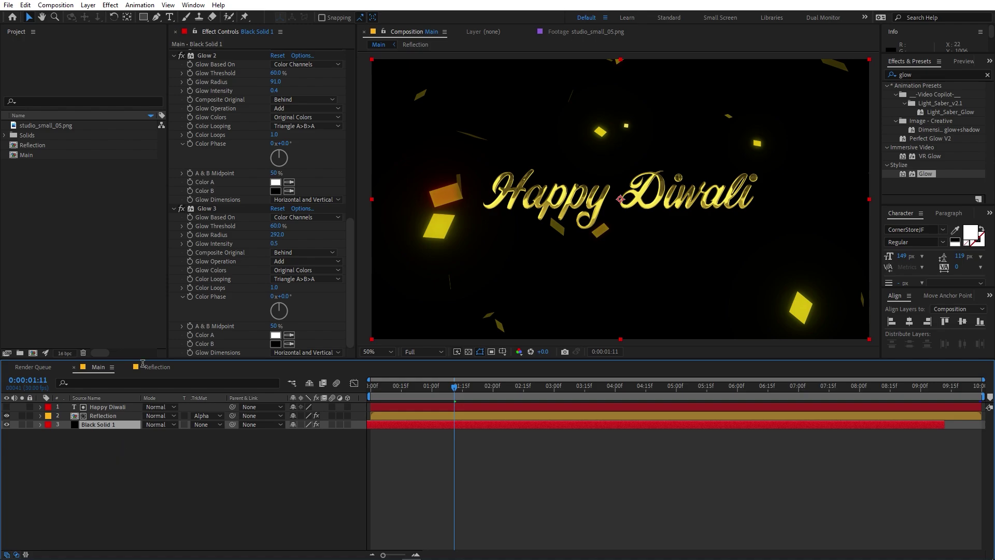
scroll(206, 240, "up", 12)
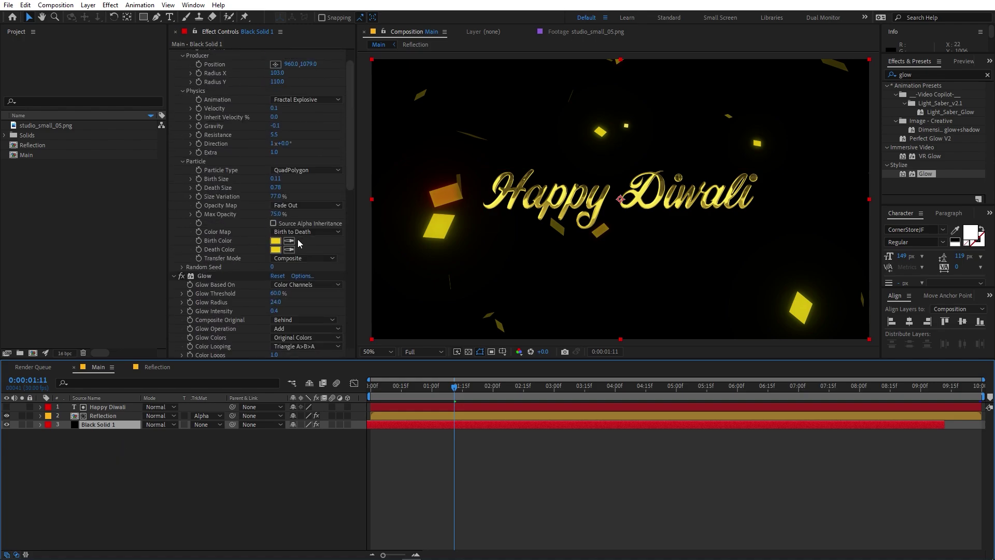
left_click(297, 242)
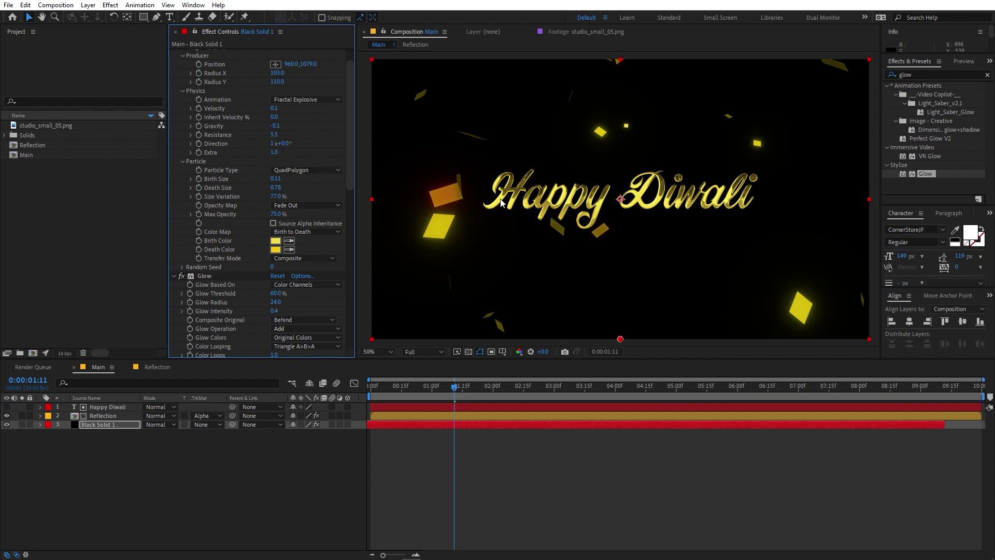
left_click(289, 249)
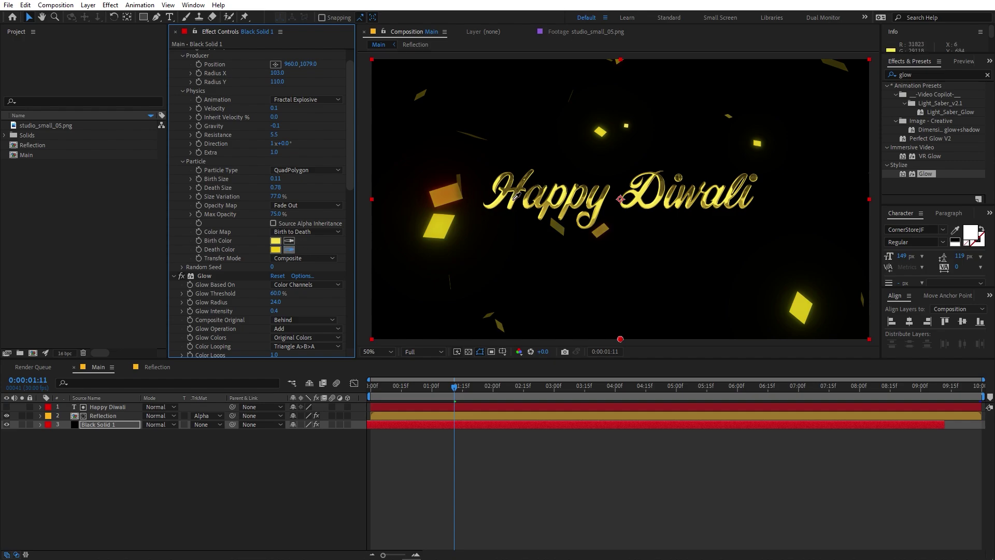
left_click(517, 198)
key("space")
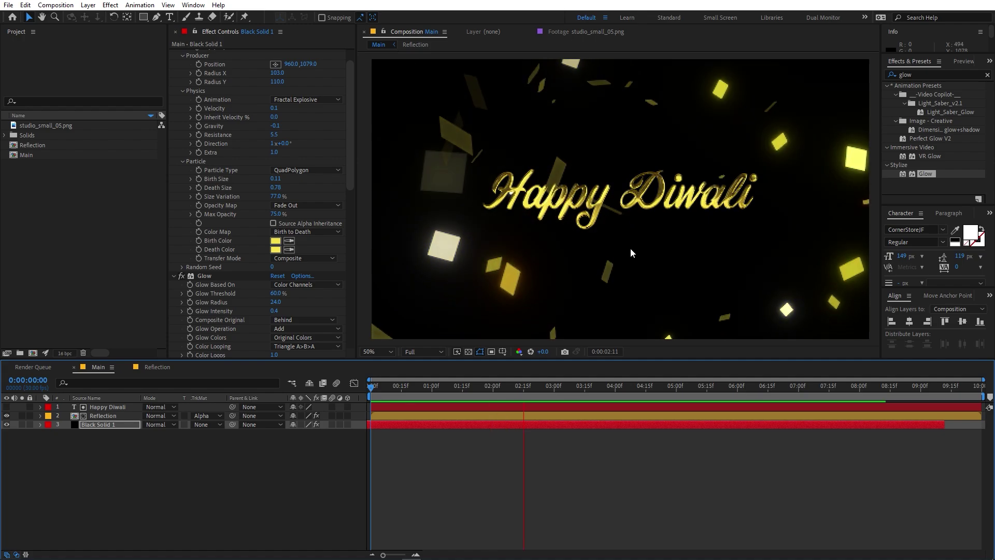
Step: Add a new solid, Black Solid 2, at the bottom of the layer stack
right_click(179, 503)
mouse_move(212, 382)
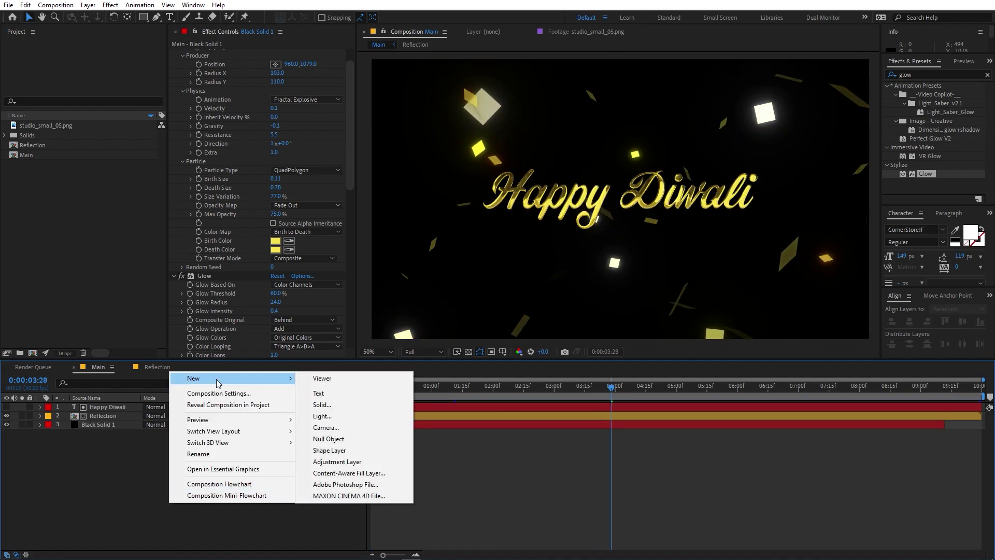
left_click(332, 406)
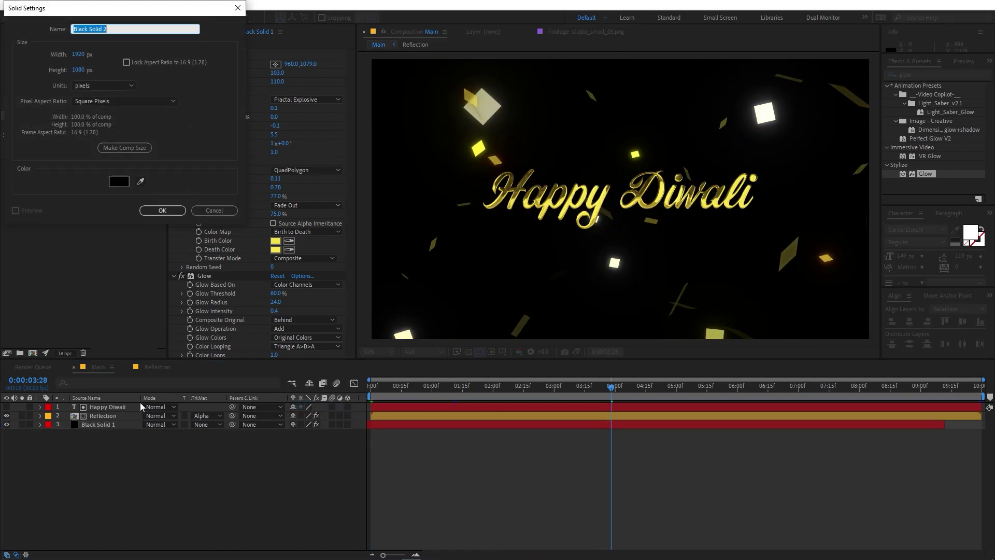
left_click(179, 212)
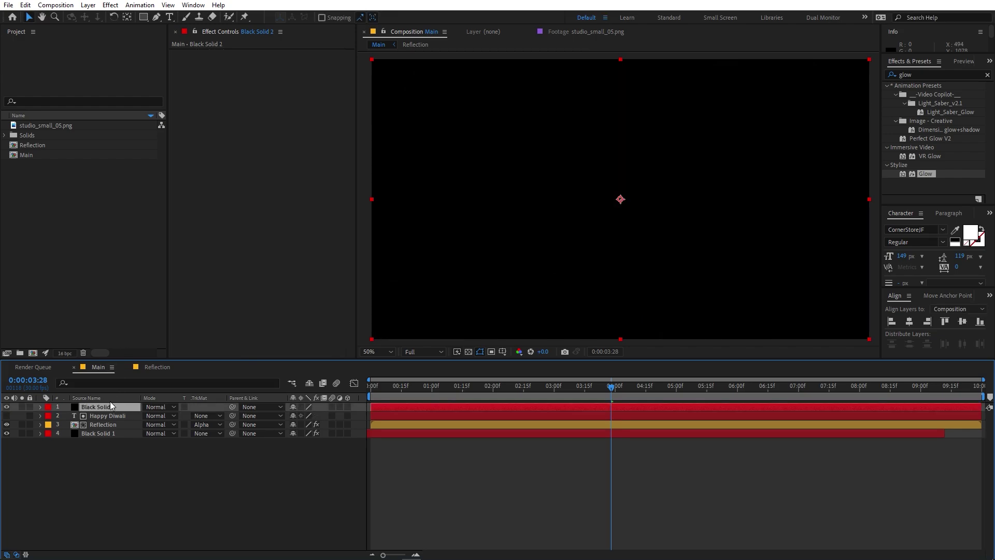
left_click_drag(110, 405, 108, 487)
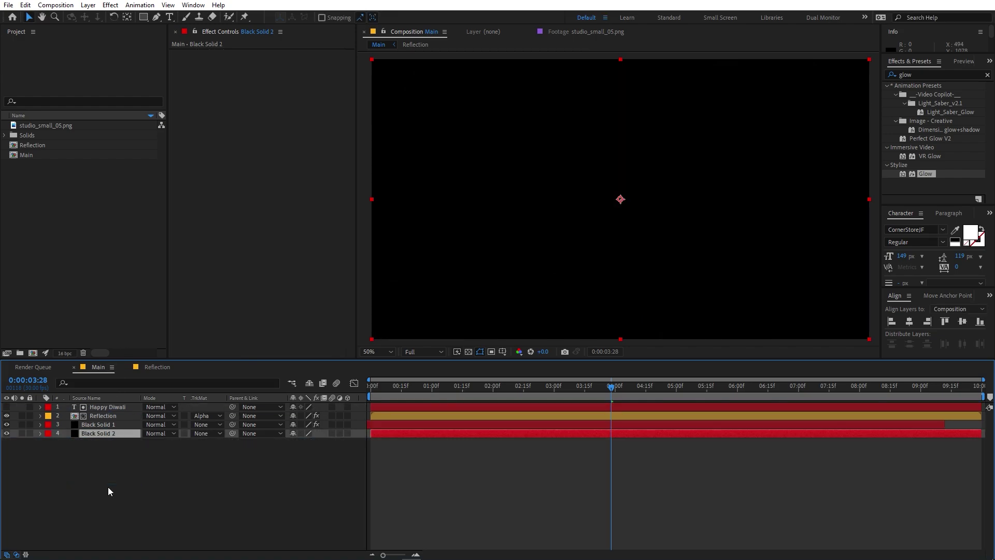
Step: Apply 4-Color Gradient to the solid and push Points 1 and 3 beyond the left corners
left_click(933, 75)
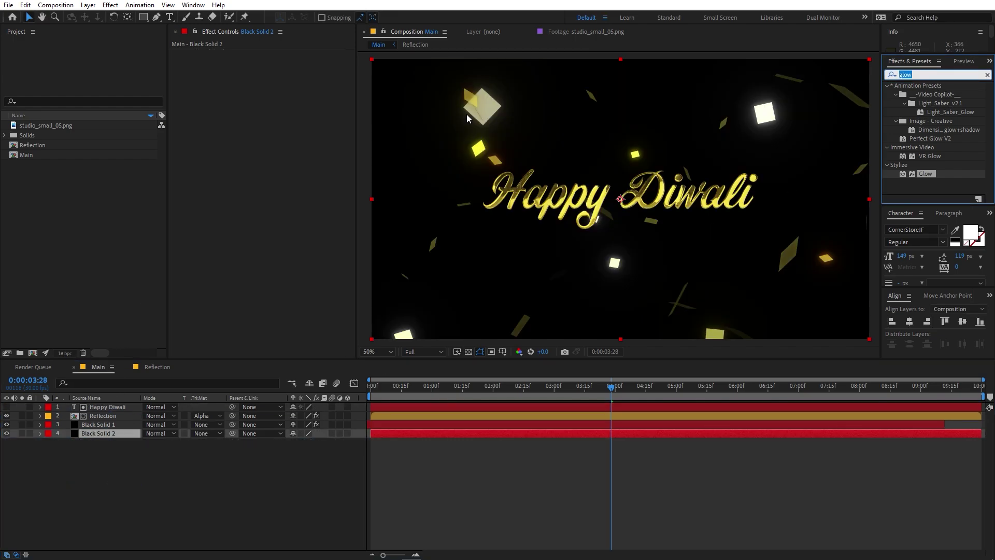
type("4-c")
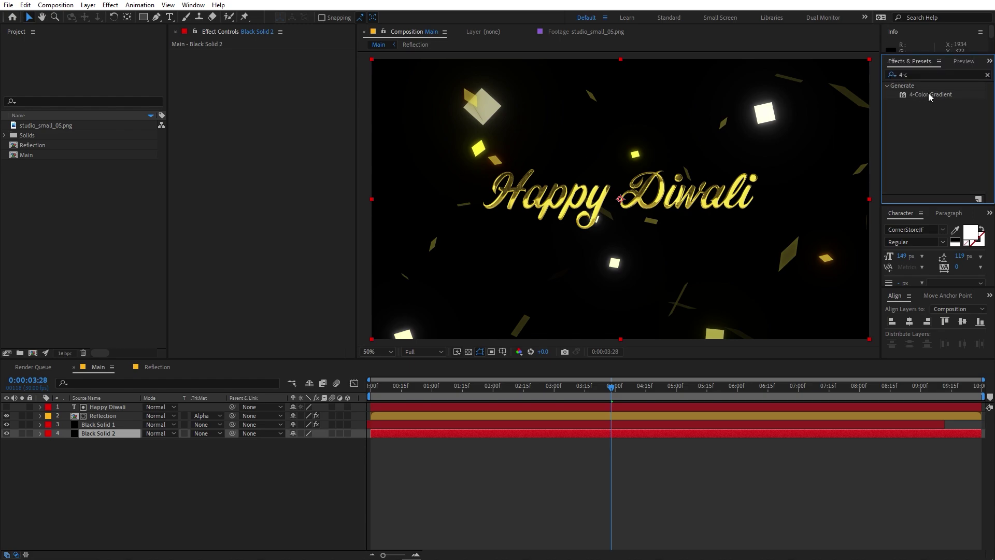
left_click_drag(928, 94, 109, 434)
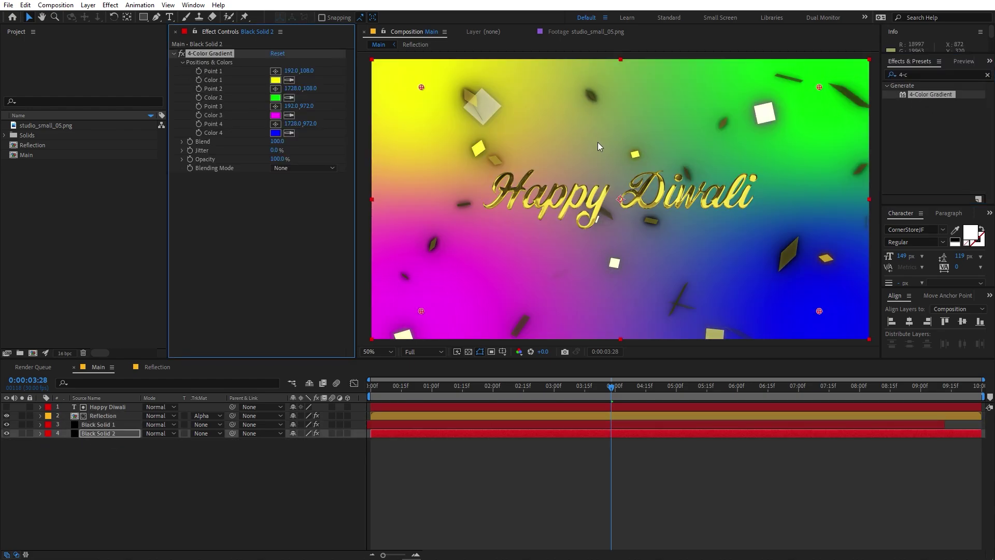
key("comma")
left_click_drag(518, 141, 484, 119)
left_click_drag(518, 255, 487, 288)
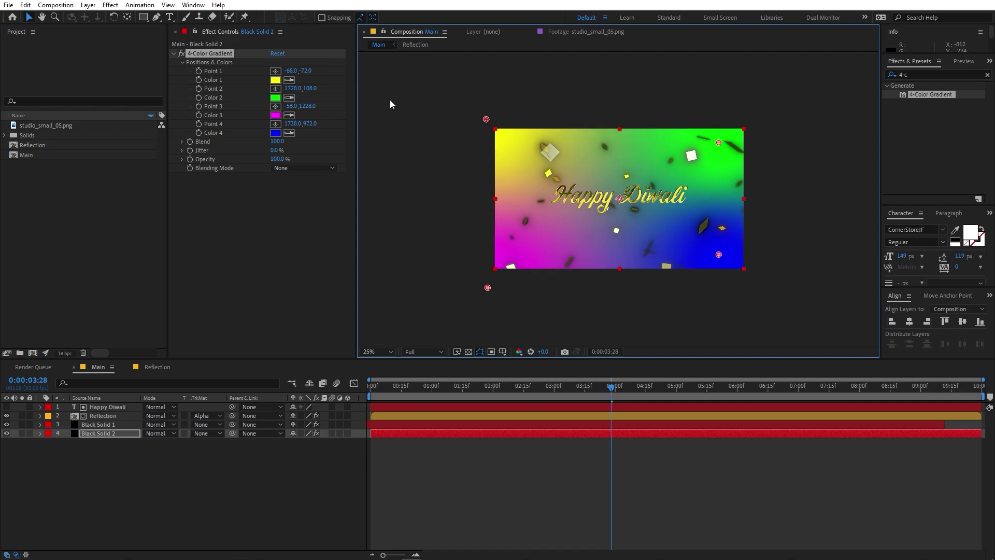
key("period")
Step: Darken the gradient colours: Color 1 dark olive, Colors 2–4 near-black
left_click(288, 80)
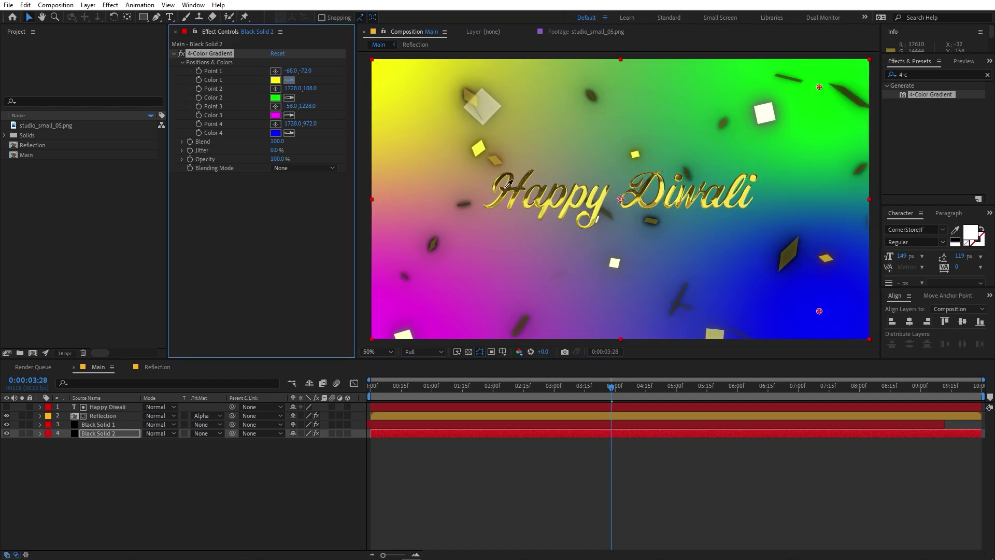
left_click(487, 168)
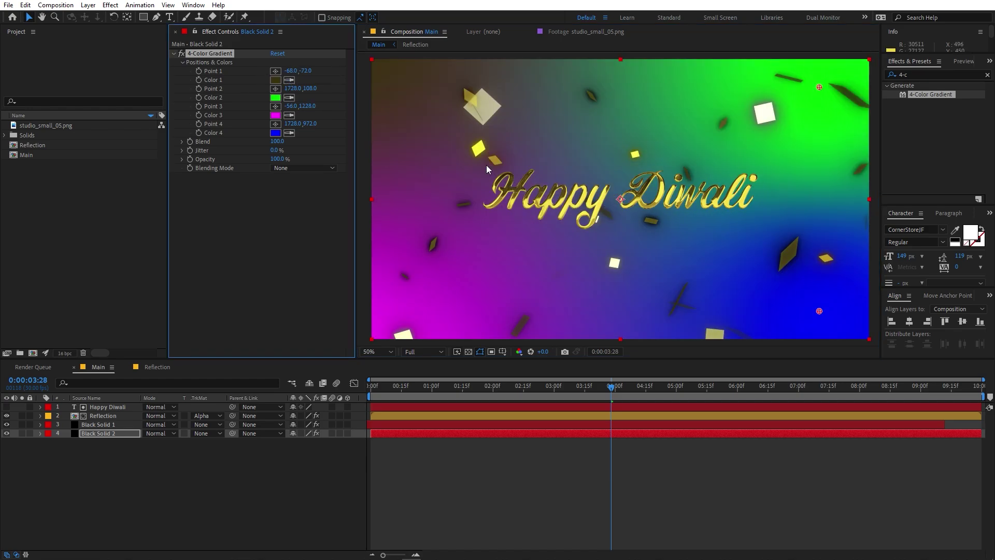
left_click(275, 98)
left_click_drag(147, 311, 47, 349)
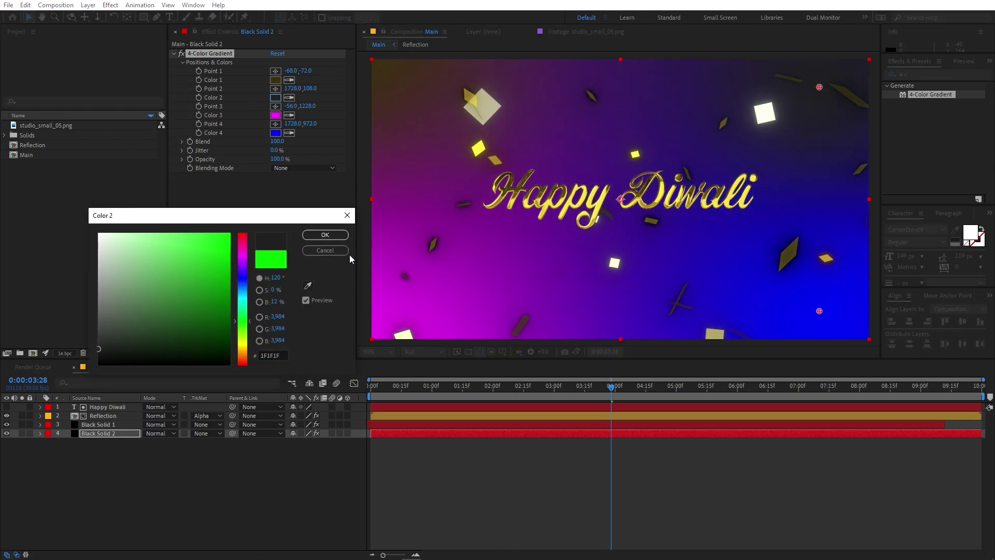
left_click(325, 235)
left_click(275, 115)
left_click_drag(147, 311, 80, 352)
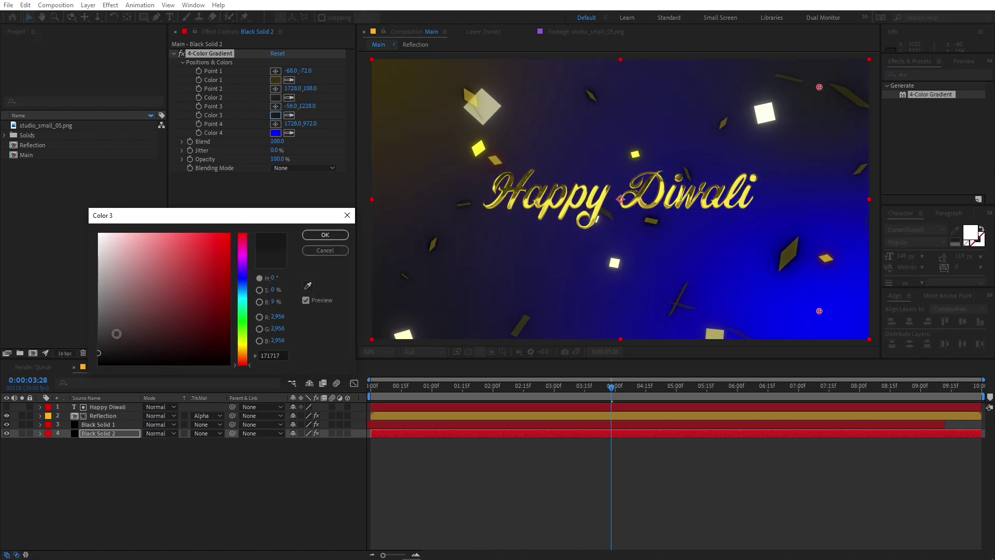
left_click(325, 235)
left_click(275, 133)
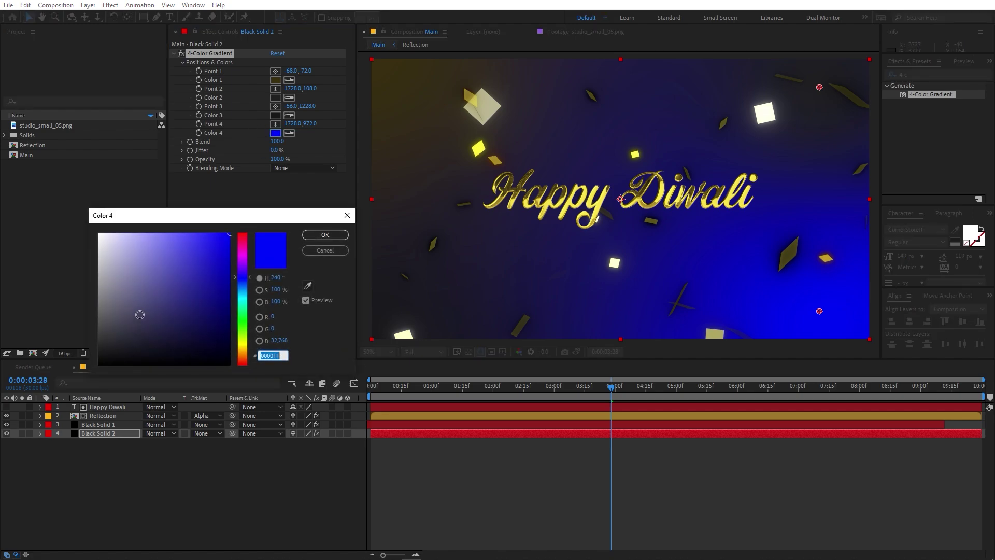
left_click_drag(140, 314, 117, 358)
key("Return")
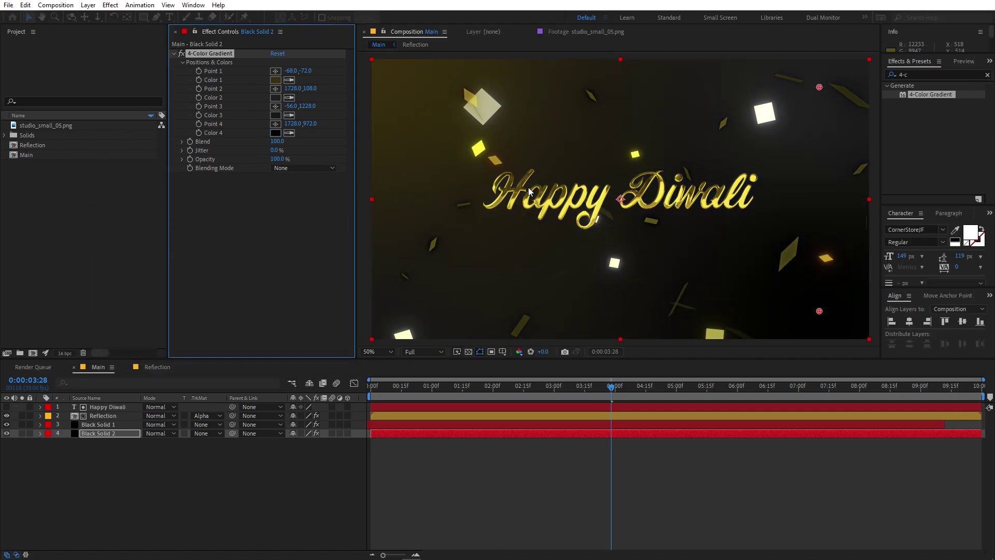
Step: Move all four gradient points outward past the frame corners
key("comma")
left_click_drag(486, 120, 429, 77)
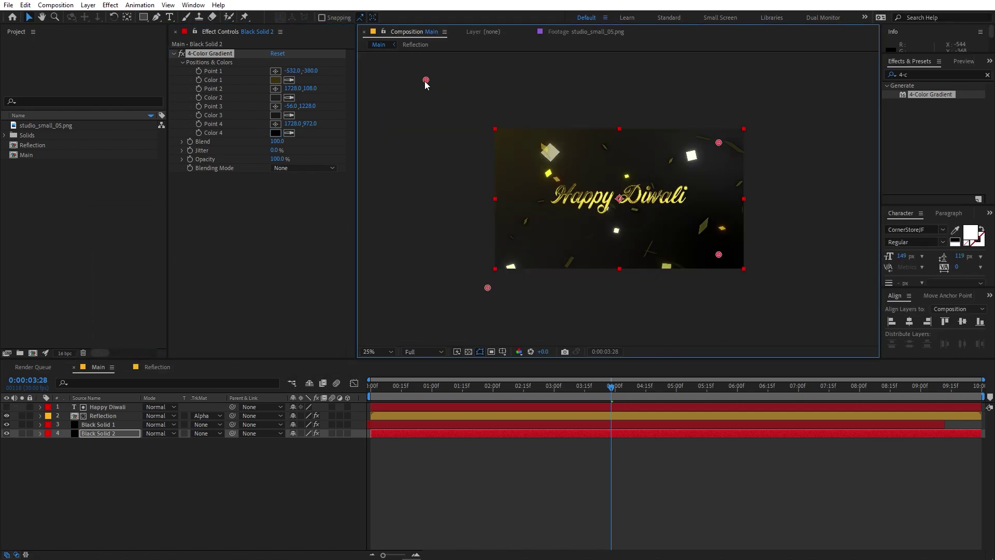
left_click_drag(718, 142, 821, 97)
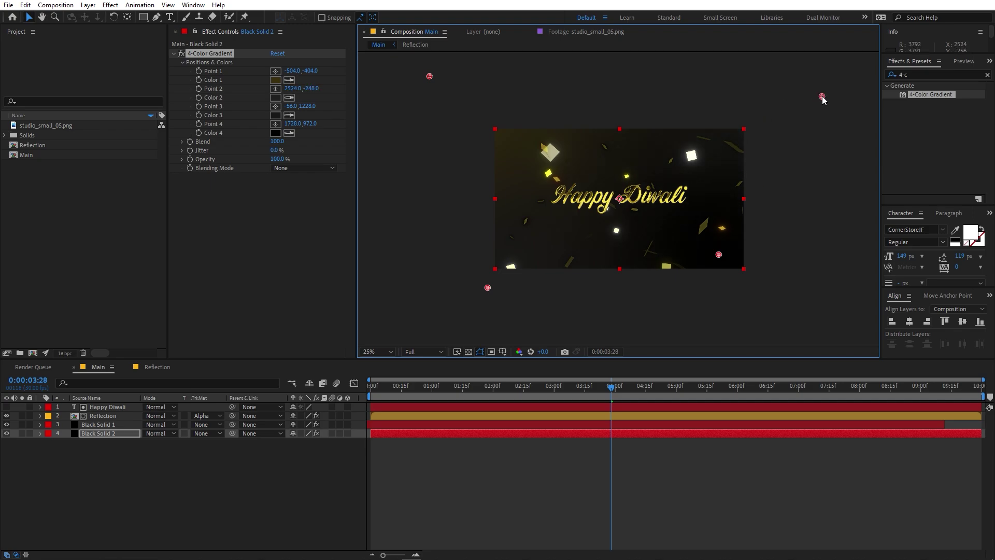
left_click_drag(719, 255, 739, 269)
left_click_drag(488, 291, 495, 280)
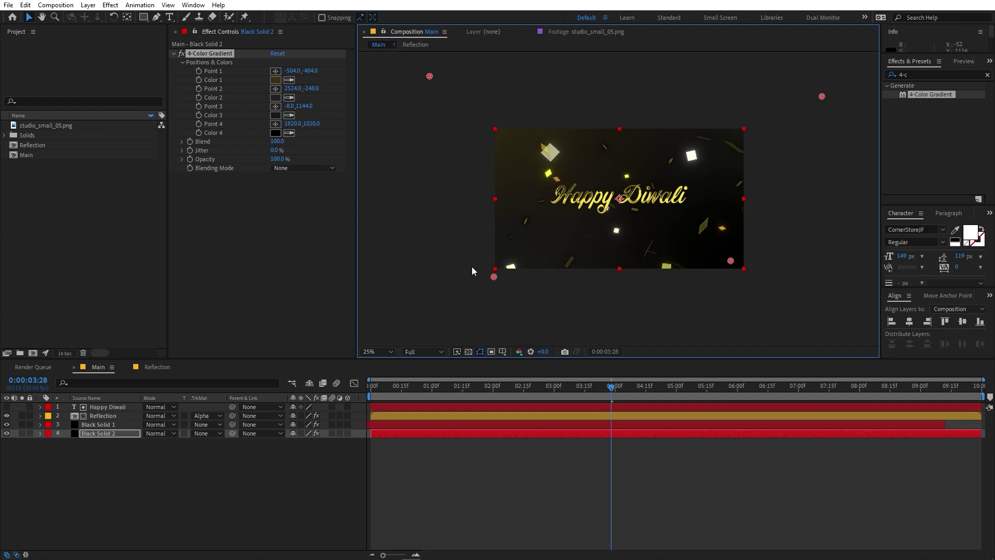
left_click(275, 115)
Step: Set gradient Color 3 to pure black 000000 and blend Black Solid 1 in Add mode
type("000000")
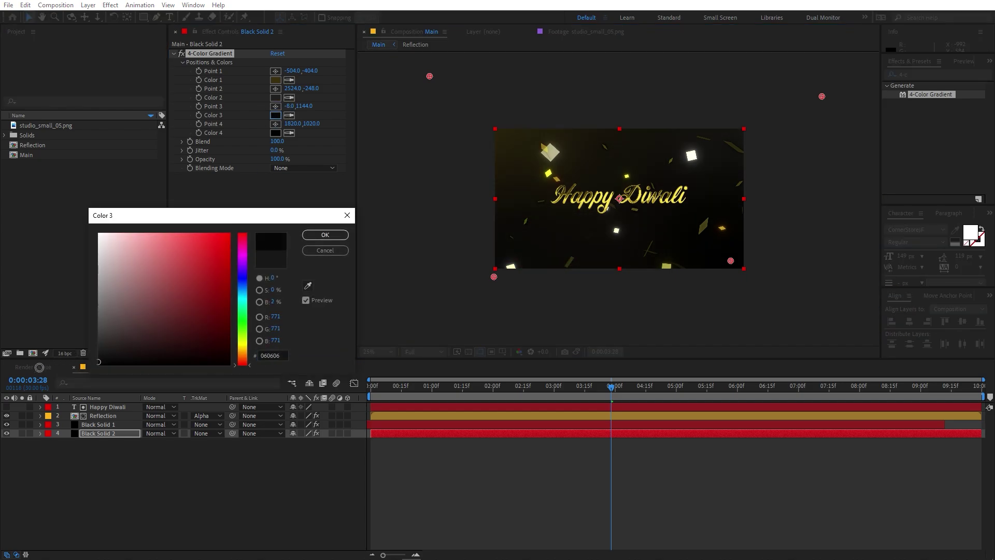
left_click(325, 235)
left_click(130, 425)
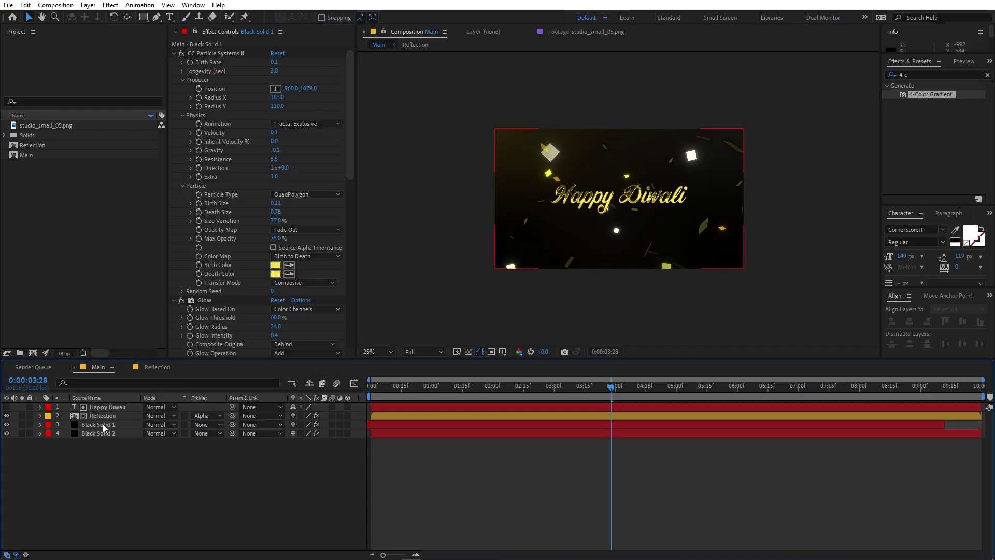
left_click(159, 425)
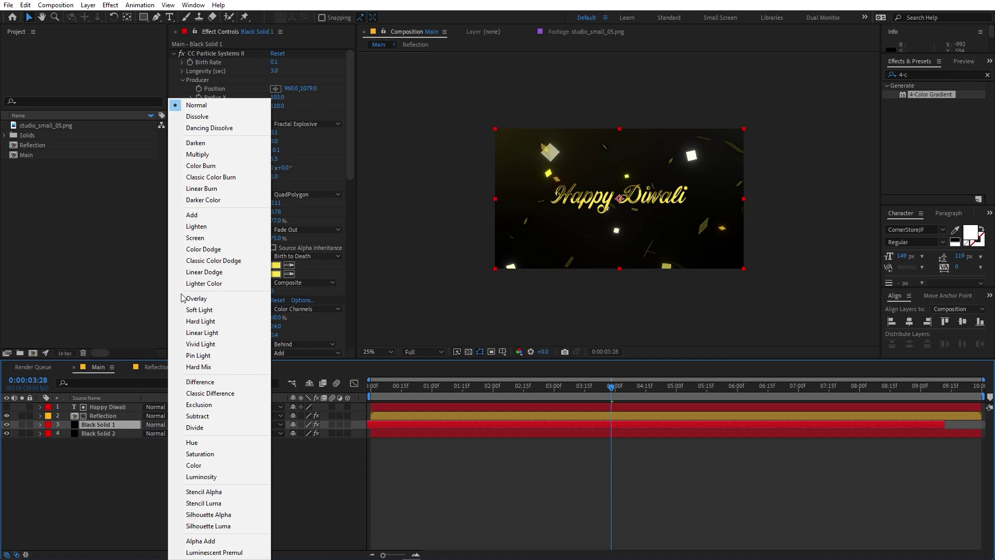
left_click(197, 214)
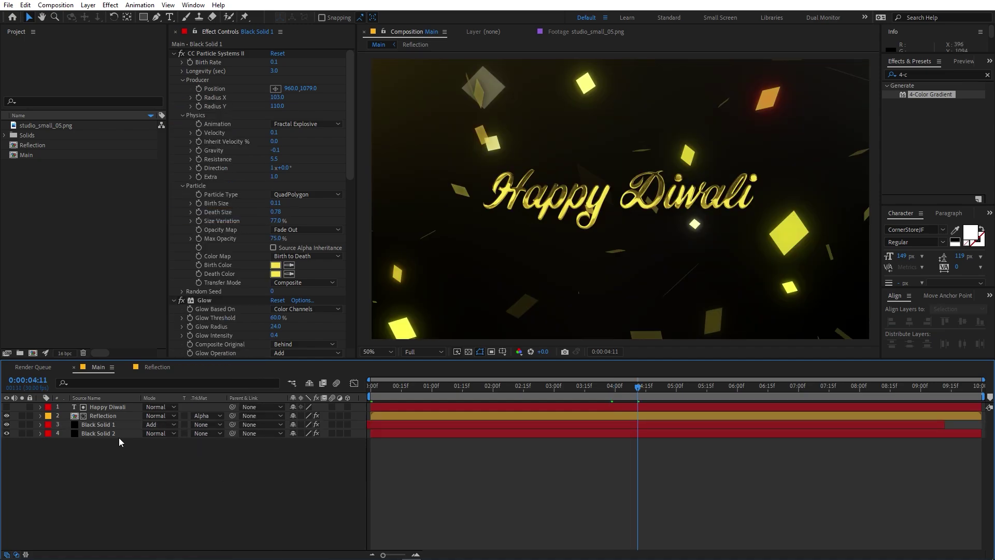
Step: Scale the Happy Diwali text layer up to 164%
left_click(544, 202)
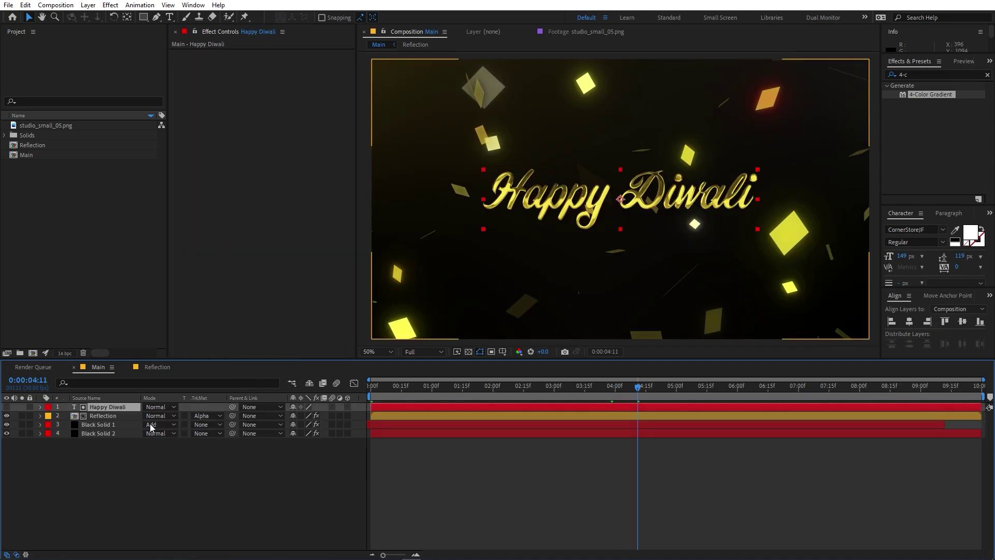
key("s")
left_click_drag(307, 416, 322, 417)
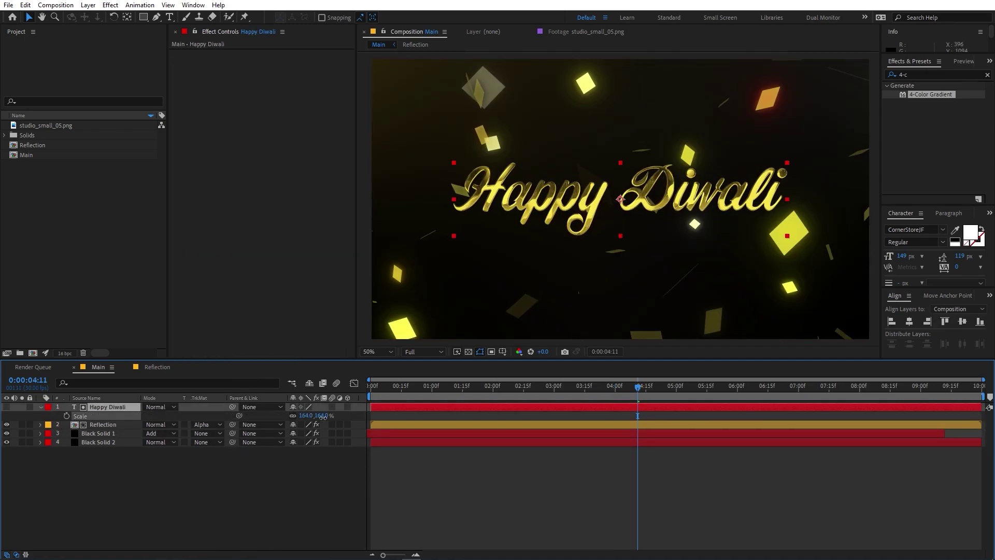
left_click(593, 450)
right_click(203, 500)
mouse_move(269, 377)
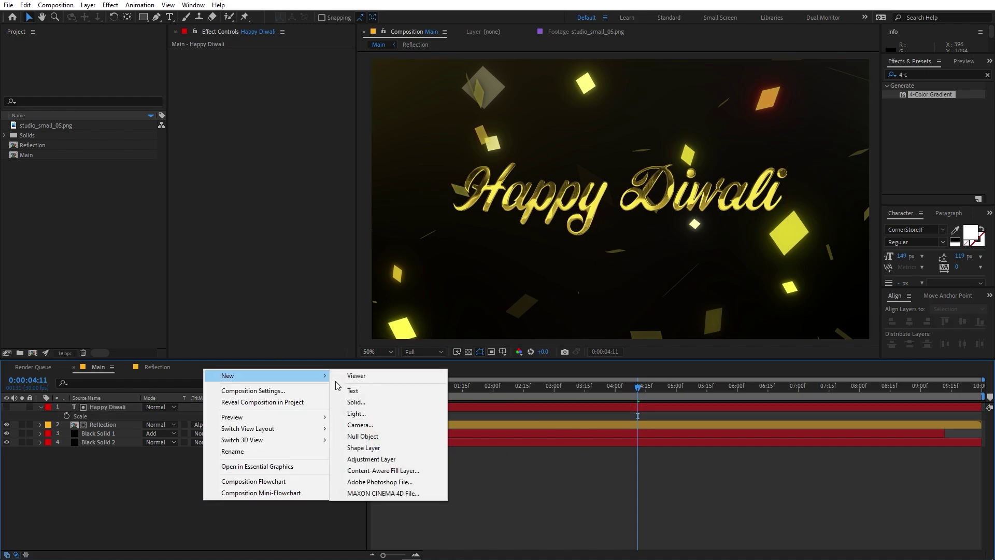
Step: Add Adjustment Layer 1 on top with a Glow of radius 140 over everything
left_click(372, 459)
key("ctrl+space")
type("glow")
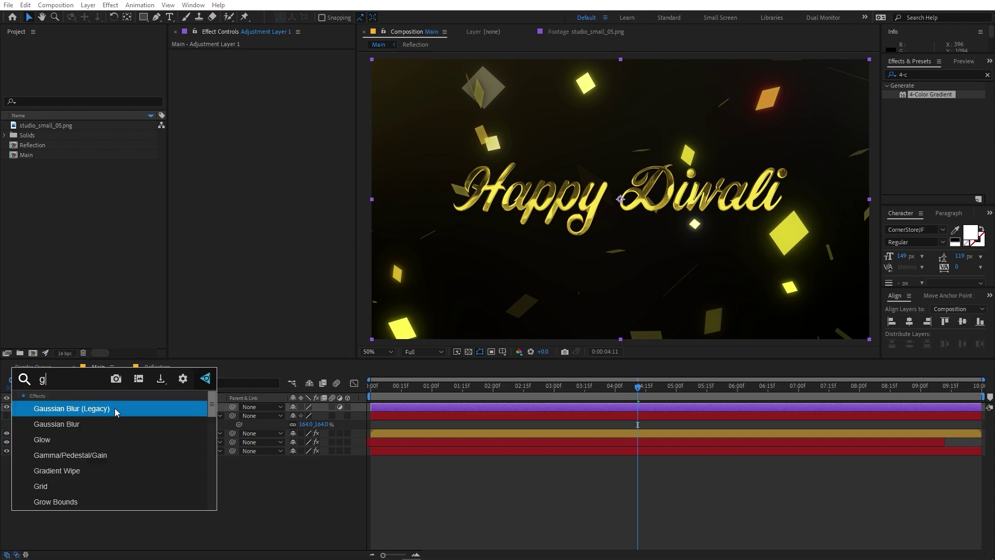
left_click(115, 408)
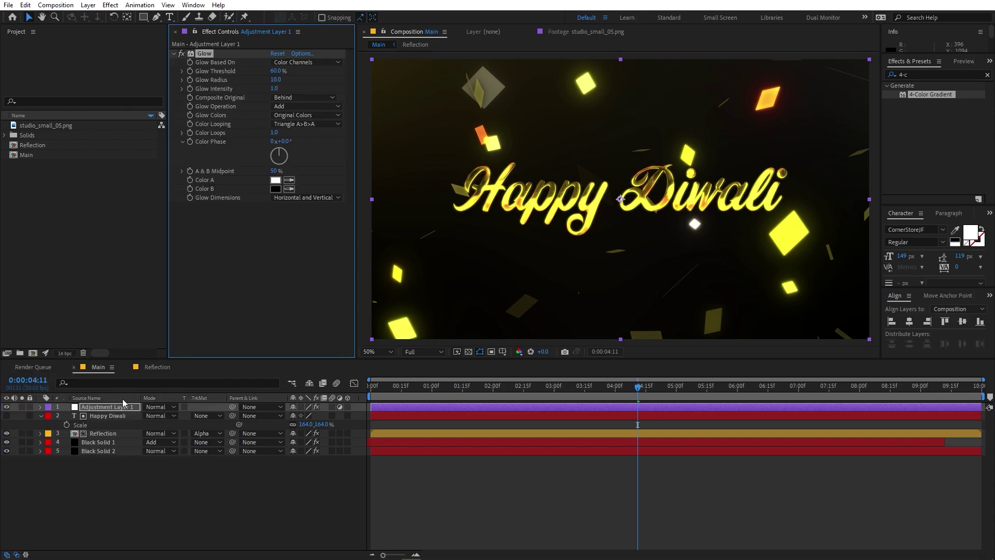
left_click_drag(276, 79, 240, 90)
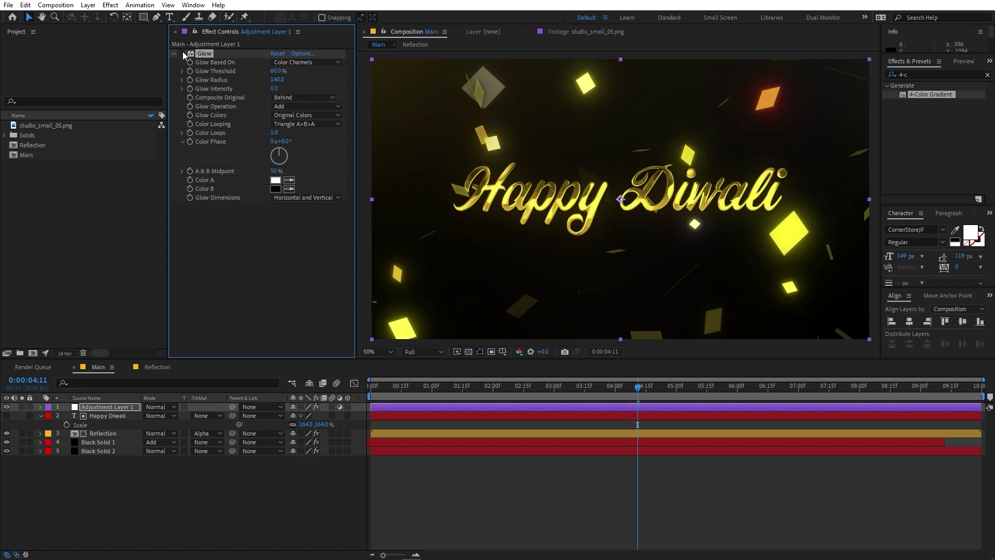
left_click(284, 263)
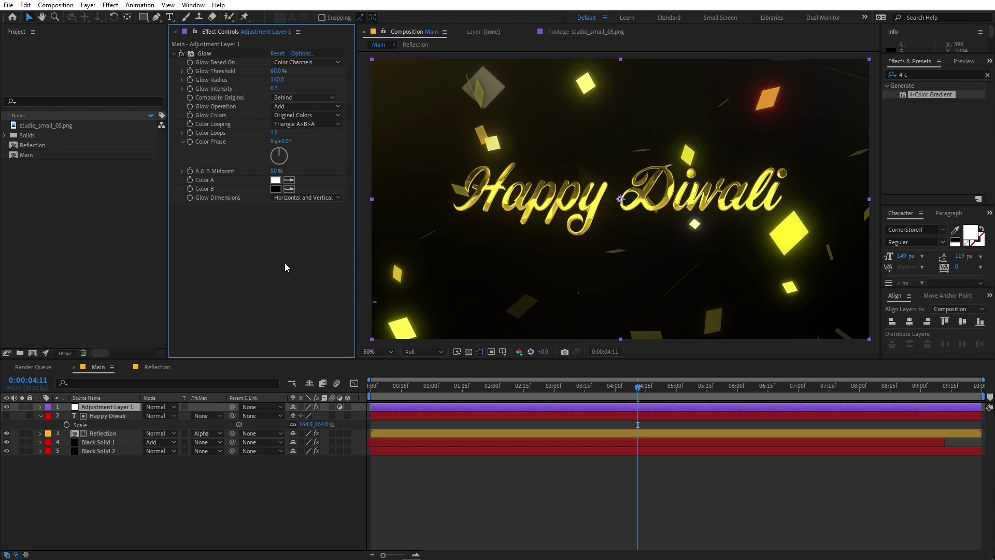
Step: Add a new Null 1 layer to the composition
right_click(174, 485)
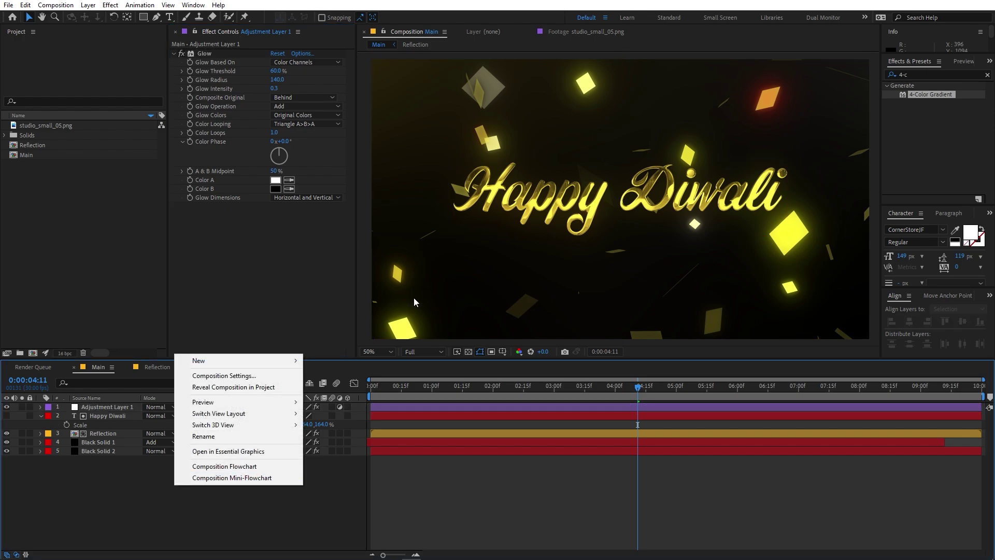
mouse_move(280, 360)
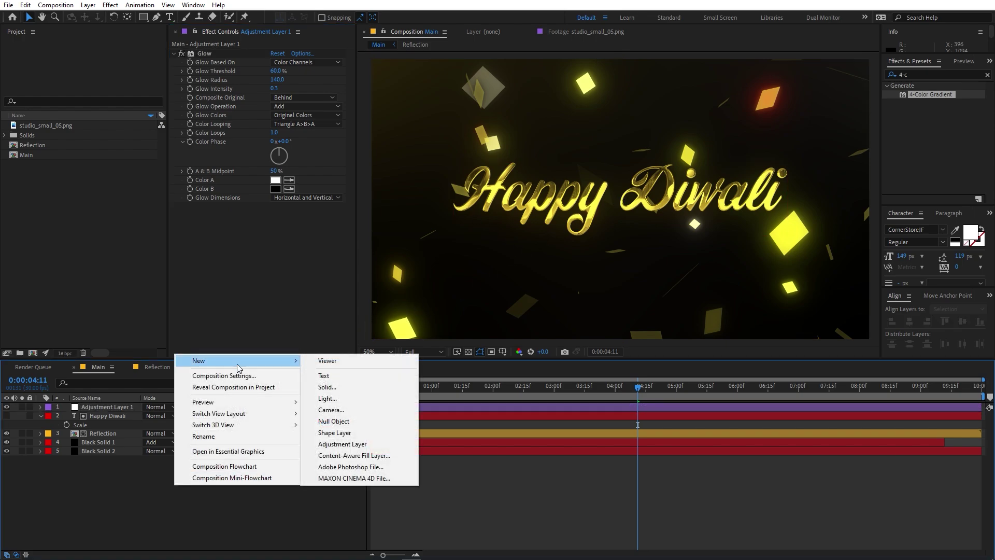
left_click(335, 421)
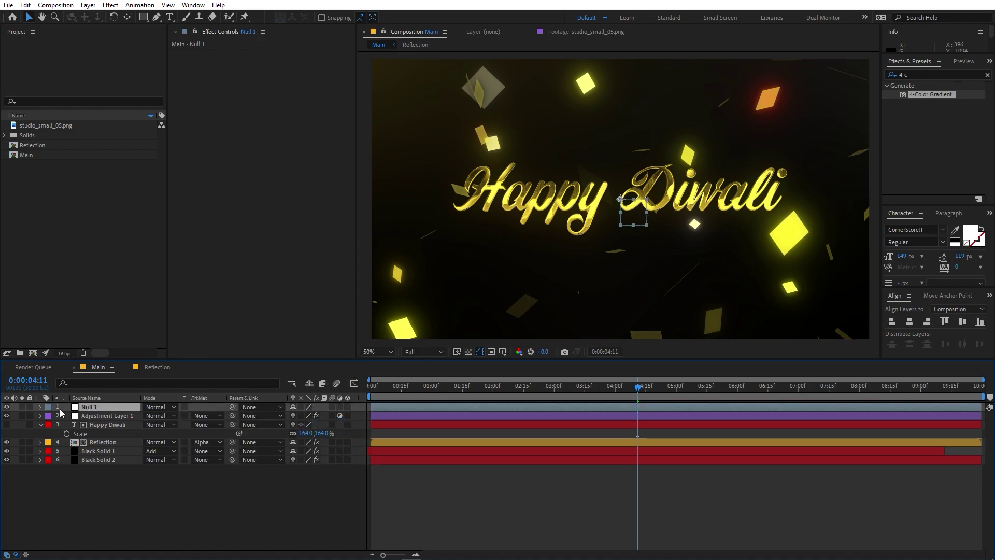
Step: Parent the Happy Diwali text layer to Null 1 and select the null at about 3:23
left_click(100, 424)
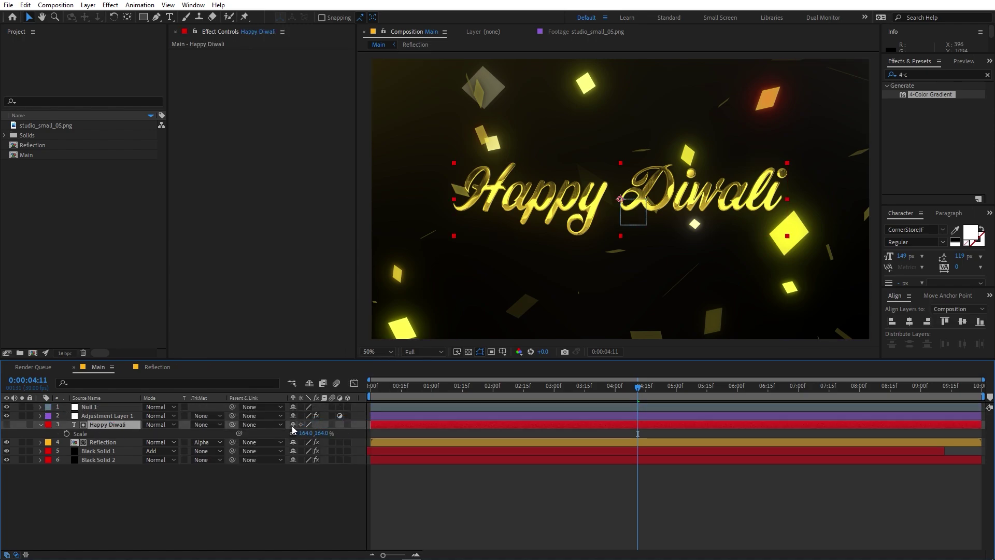
left_click_drag(232, 424, 91, 407)
left_click(96, 451)
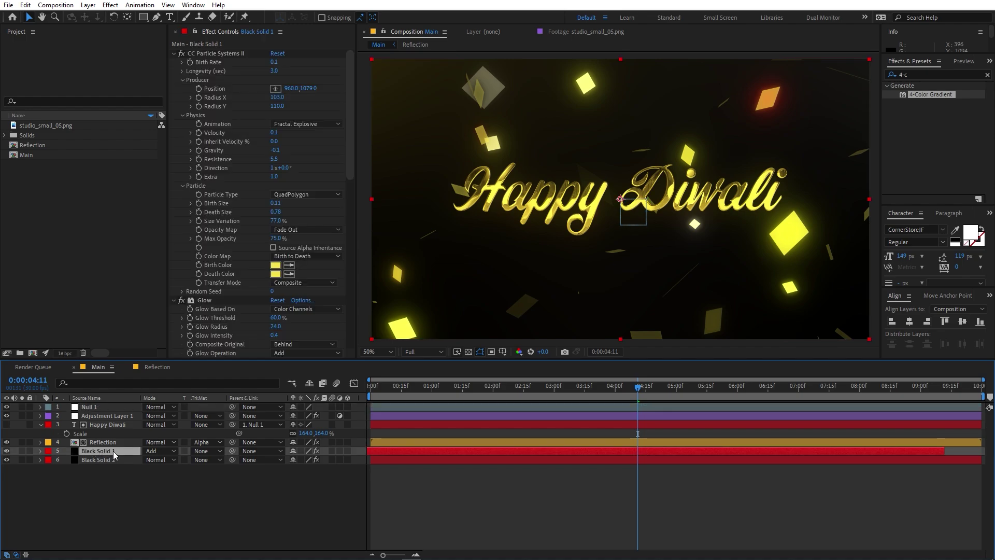
left_click(91, 407)
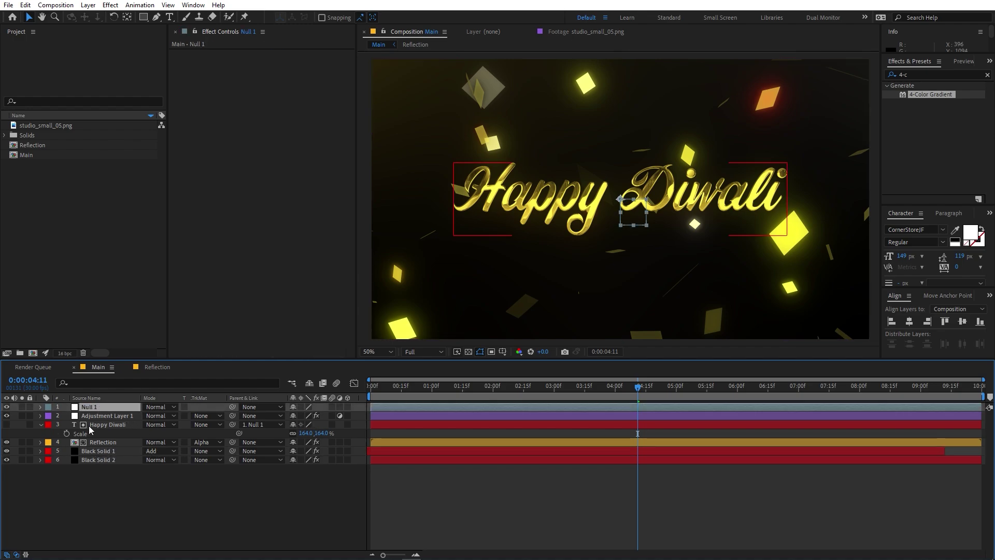
left_click_drag(456, 396, 611, 402)
Step: Keyframe Null 1's Scale, setting it to 241% at 0:00
key("s")
left_click(67, 416)
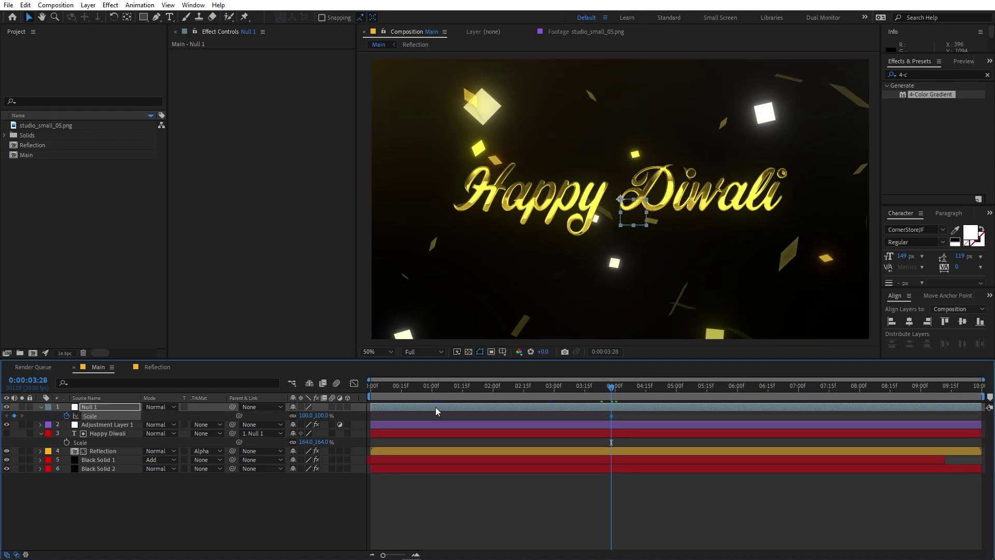
key("Home")
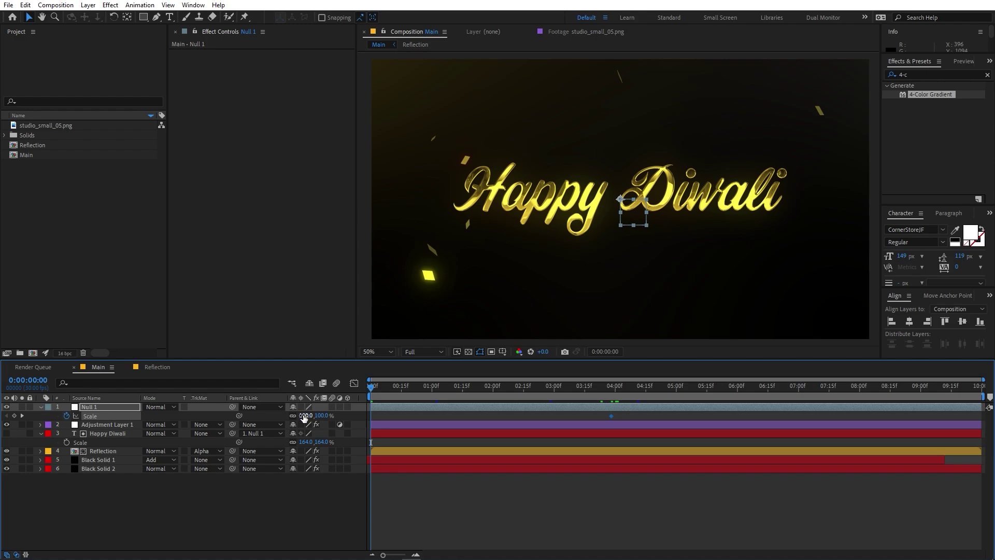
mouse_move(319, 415)
left_mouse_down()
mouse_move(357, 420)
mouse_move(319, 416)
mouse_move(330, 416)
left_mouse_up()
Step: Add a strong ease into the final Scale keyframe in the speed graph
left_click_drag(641, 416, 297, 425)
left_click(354, 383)
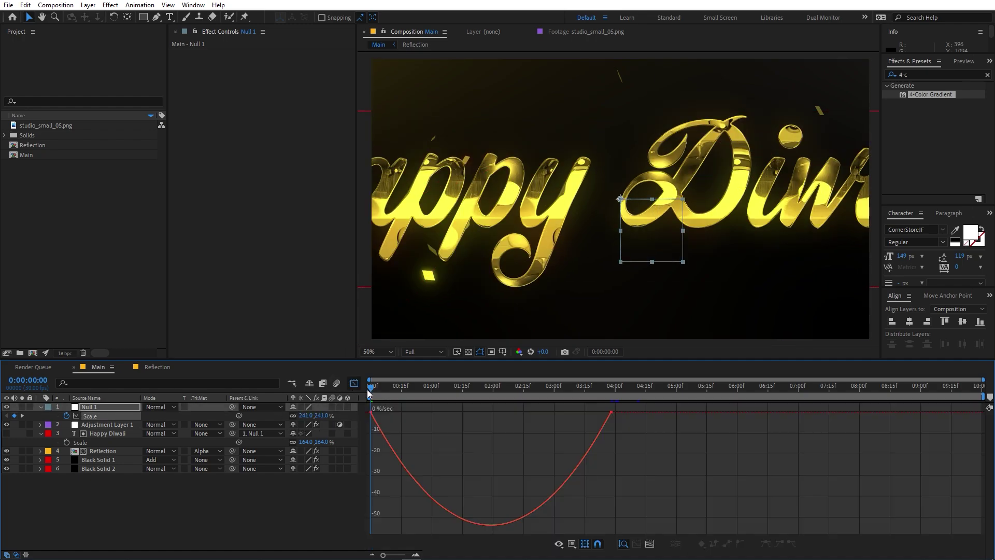
left_click_drag(572, 419, 341, 412)
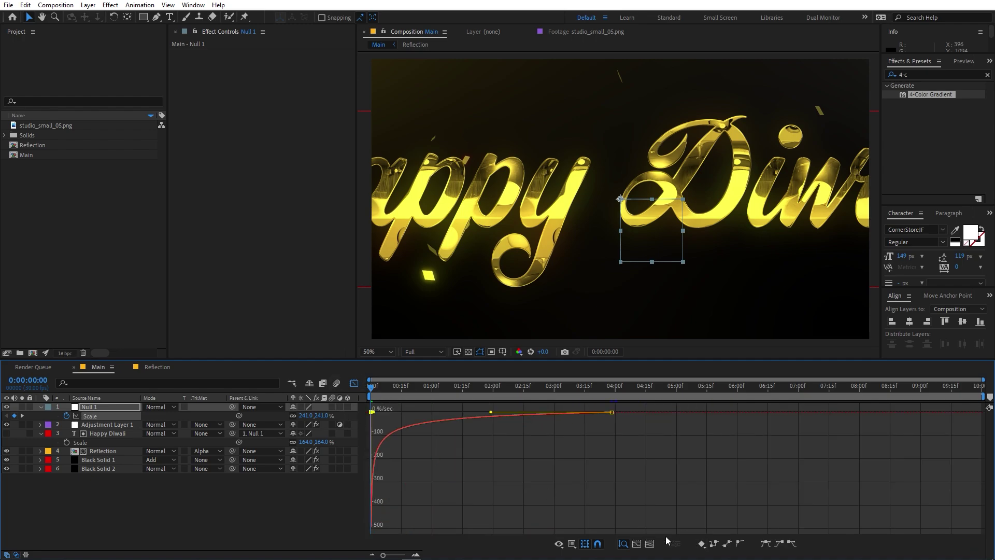
left_click(572, 544)
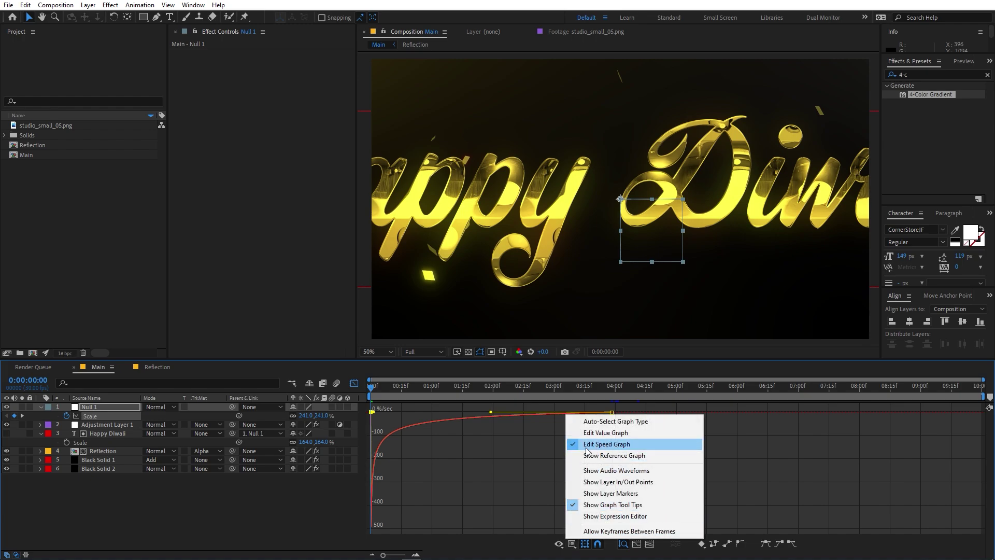
left_click(586, 449)
left_click(354, 384)
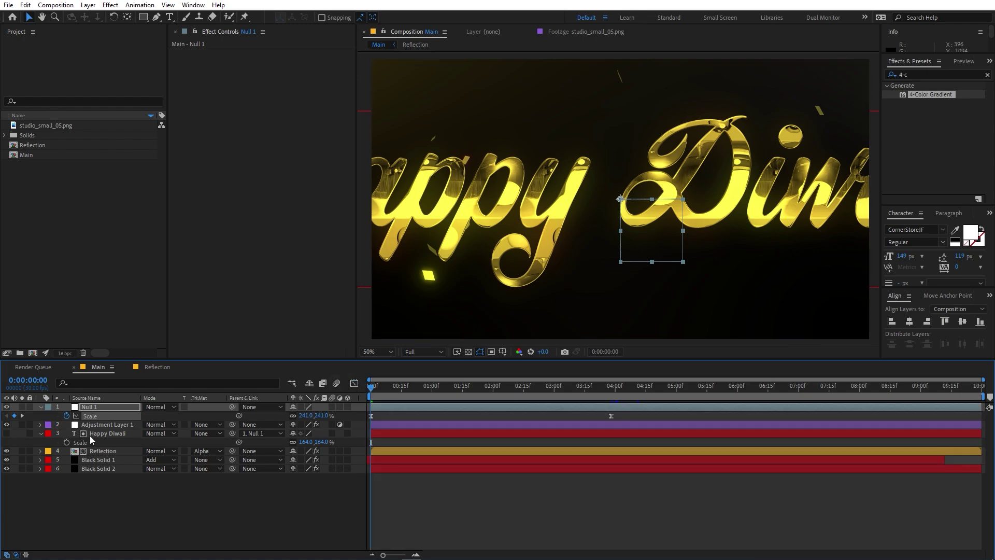
left_click(97, 451)
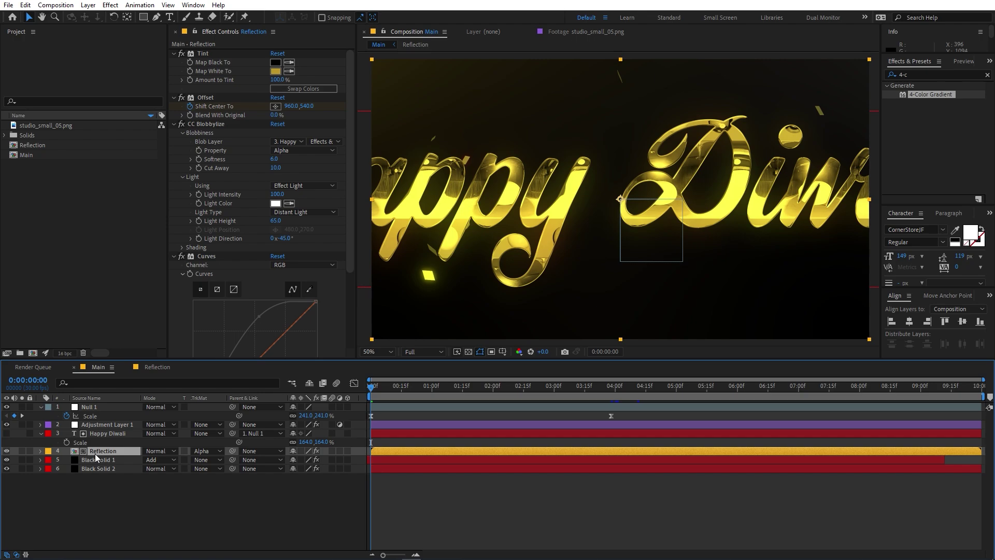
Step: Fade Reflection Opacity from 0% at 0:00 to 100%, and move Null 1's last Scale keyframe to about 1:21
key("t")
left_click(65, 461)
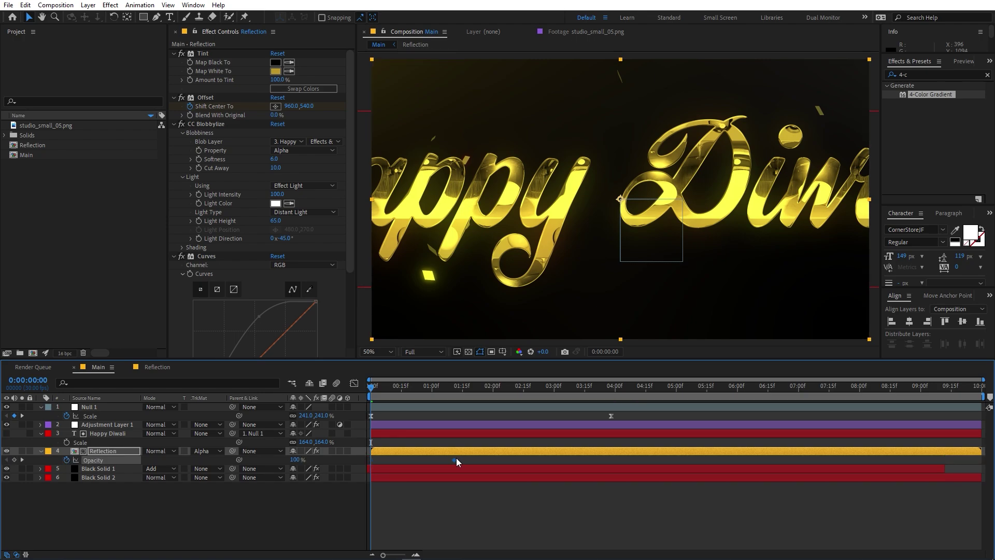
left_click_drag(456, 458, 460, 458)
type("0")
key("Return")
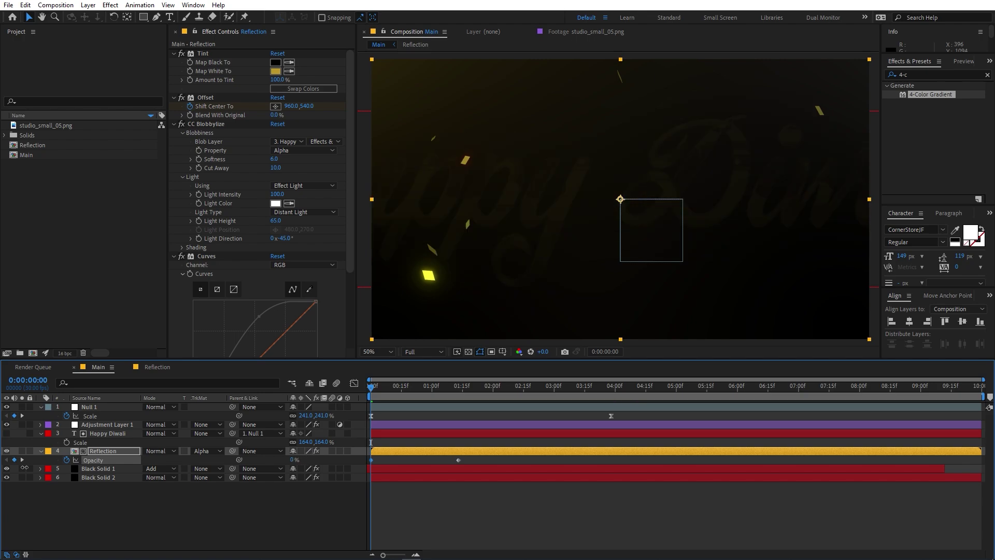
left_click(477, 484)
key("space")
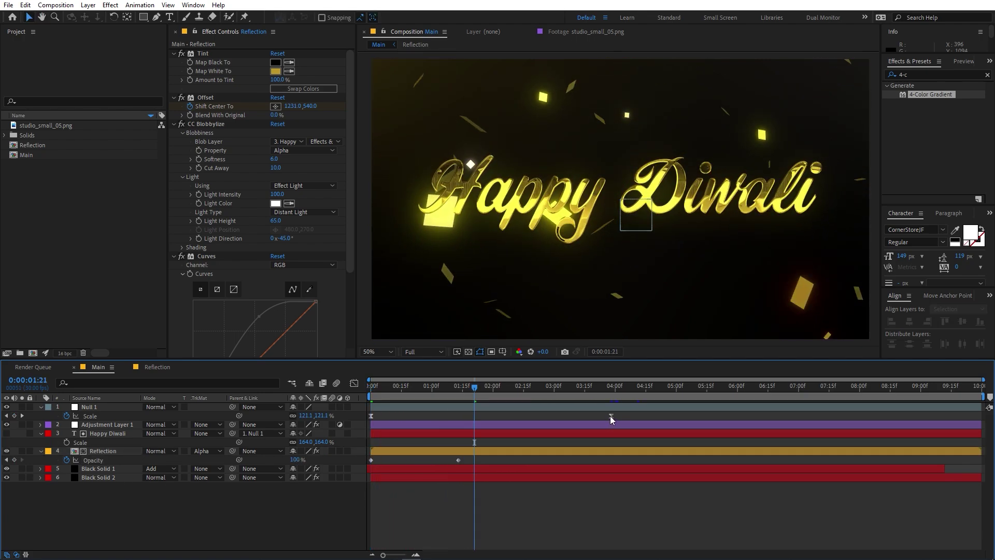
left_click_drag(611, 415, 487, 413)
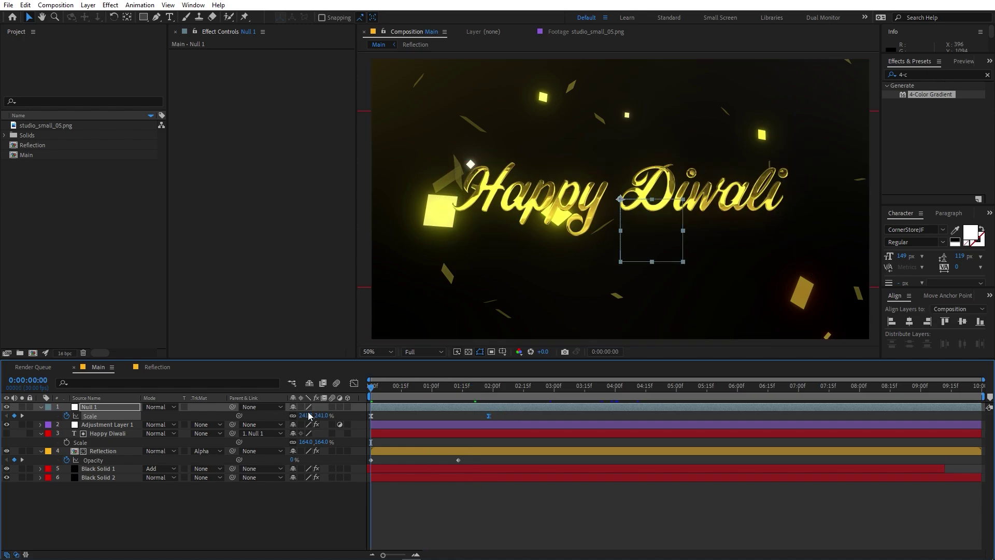
Step: Preview the animation and shift the confetti particle layer's start time
key("space")
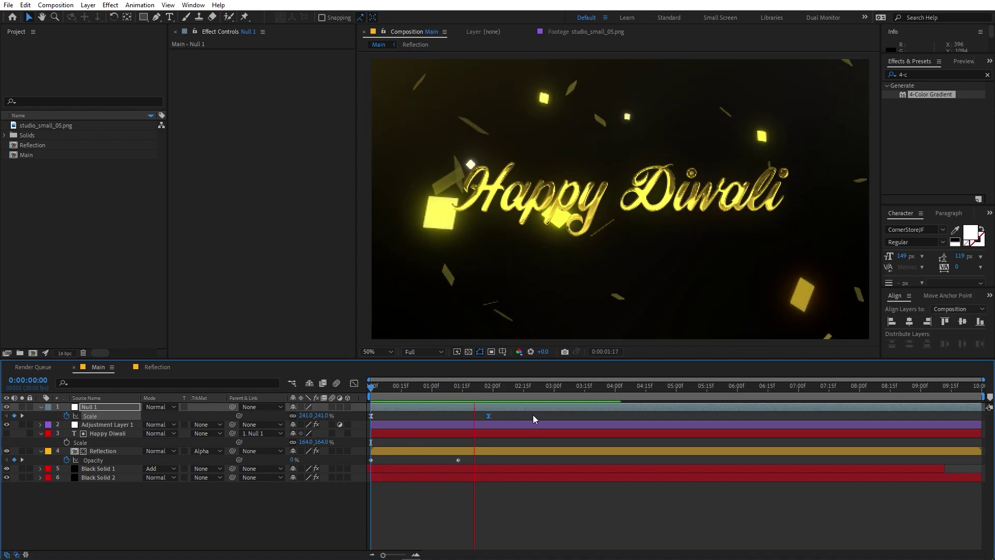
left_click(446, 470)
mouse_move(446, 470)
left_mouse_down()
mouse_move(487, 488)
mouse_move(419, 468)
mouse_move(468, 465)
mouse_move(437, 468)
left_mouse_up()
key("space")
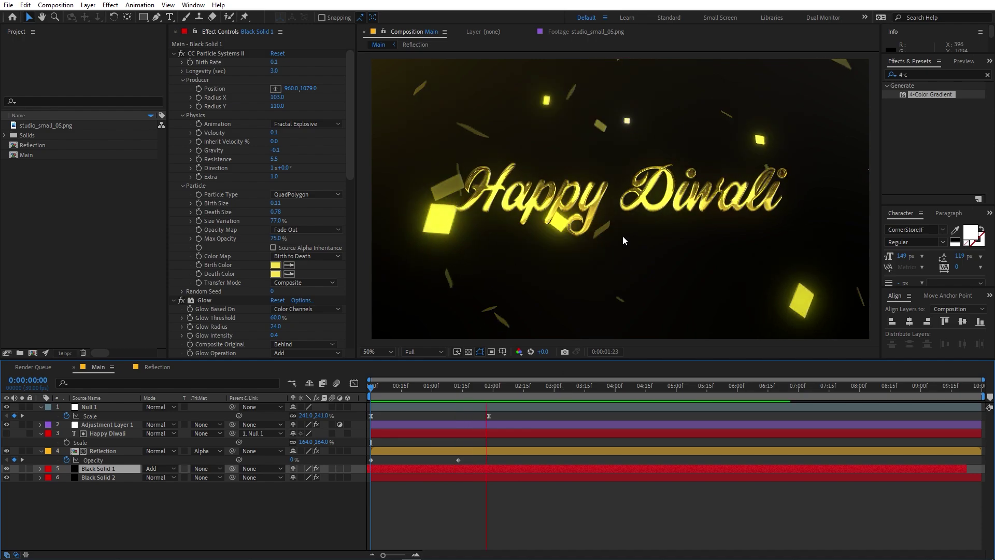
key("comma")
key("comma")
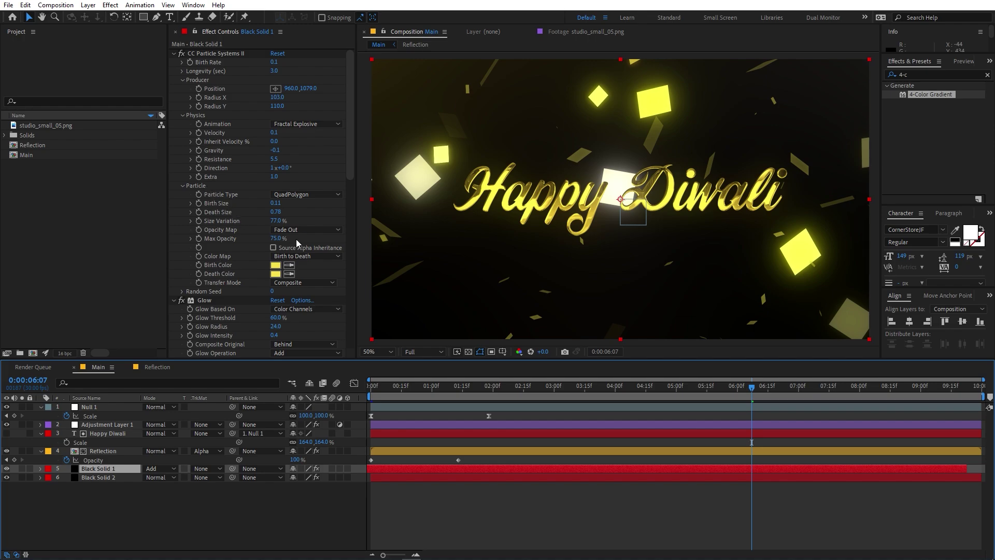
Step: Shrink the confetti to Birth Size 0.06 and Death Size 0.51, then preview
left_click_drag(275, 207, 270, 207)
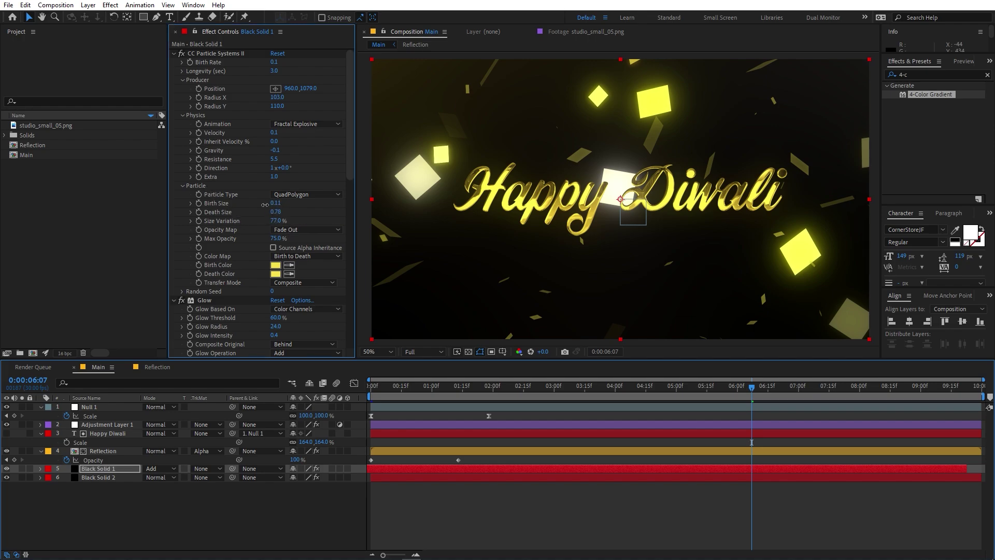
key("space")
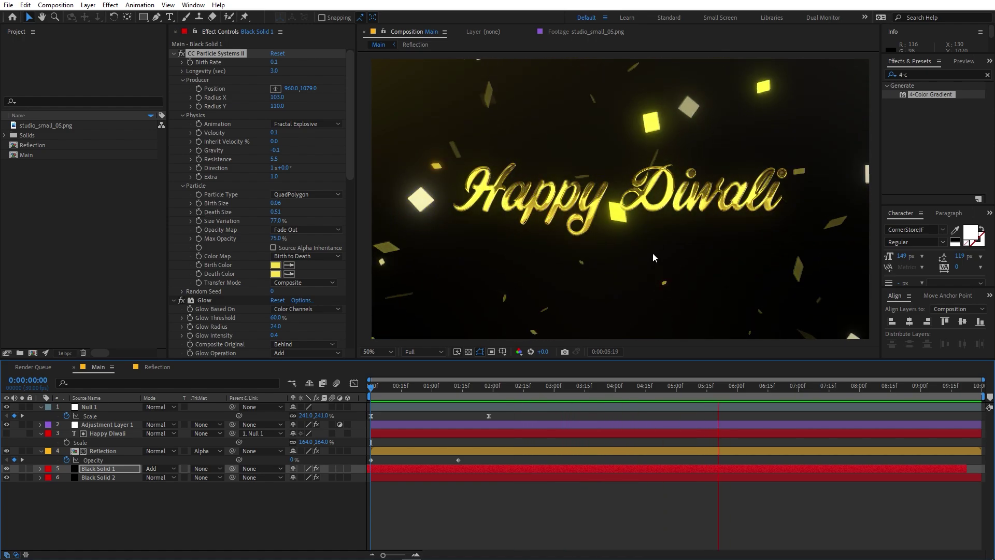
key("space")
key("space")
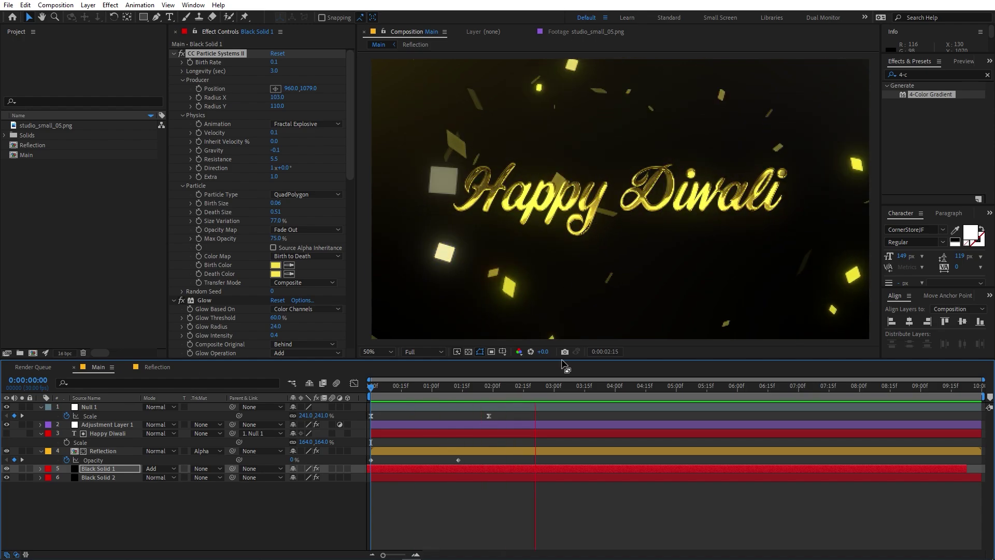
Step: Replace the Happy Diwali text with 'Merry Christmas' and preview from the start
key("space")
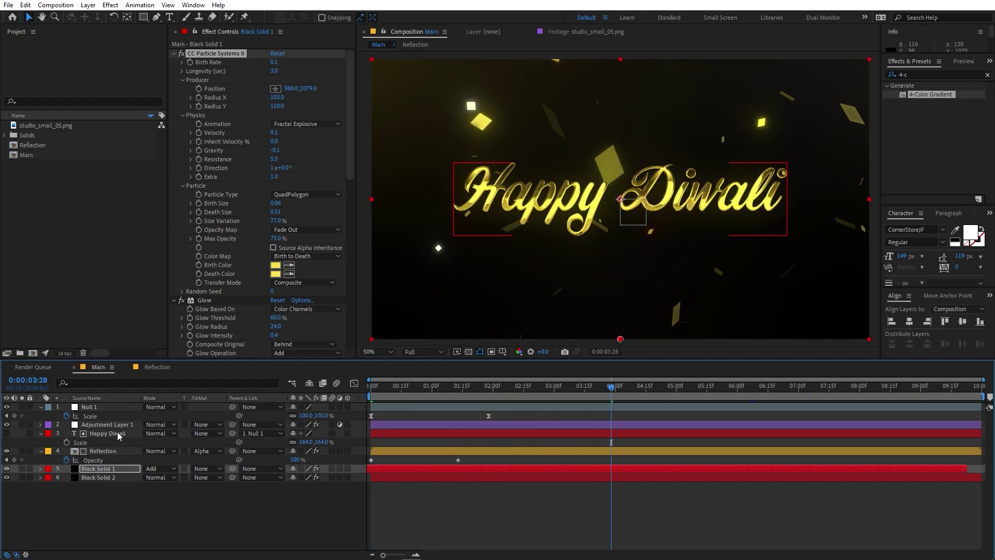
double_click(120, 434)
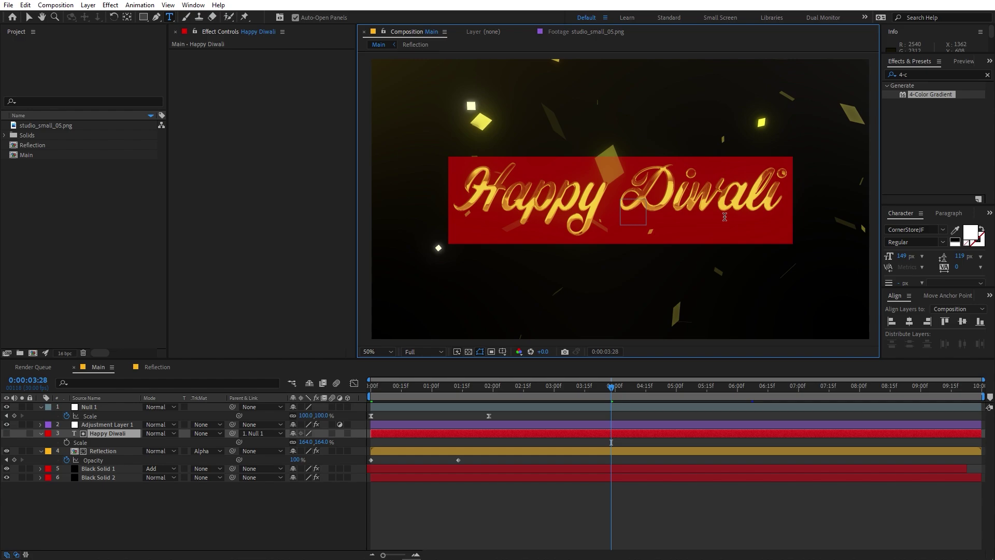
key("BackSpace")
type("Merry Christmas")
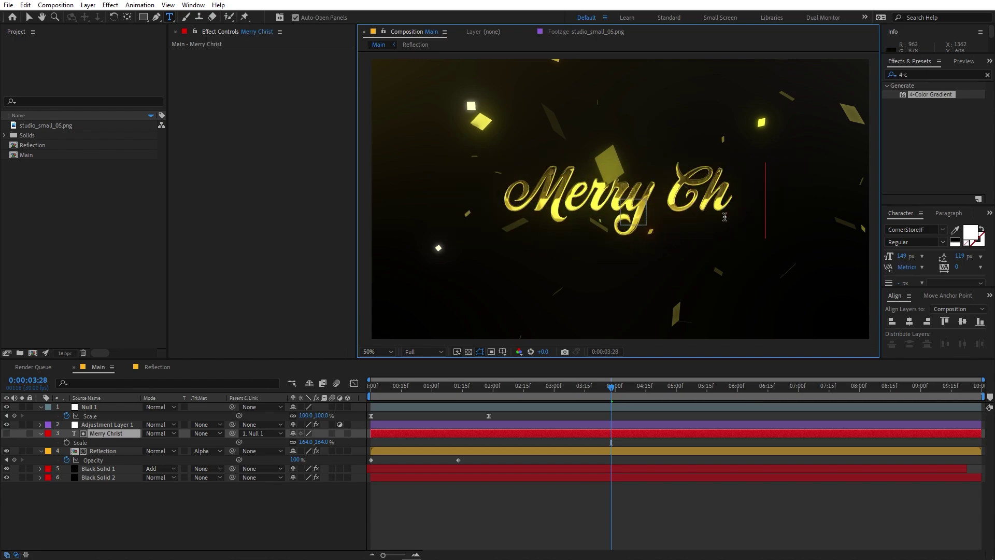
left_click(596, 393)
left_click(592, 394)
left_click_drag(586, 395, 366, 437)
key("space")
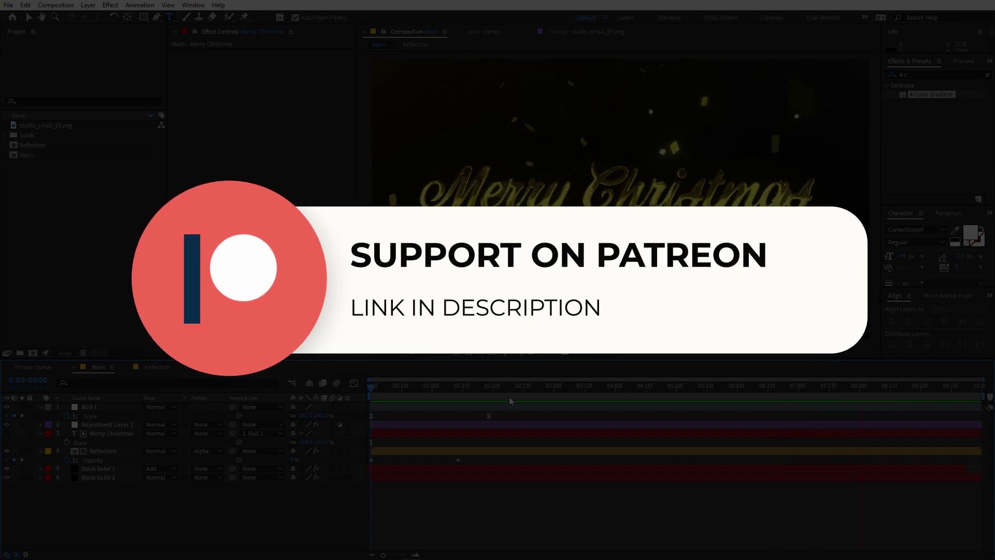
left_click_drag(513, 397, 709, 403)
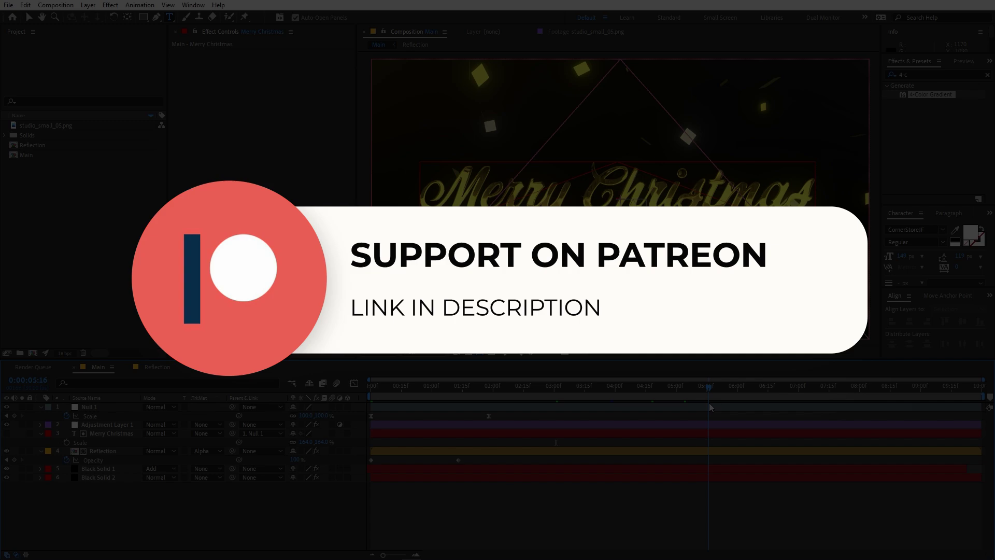